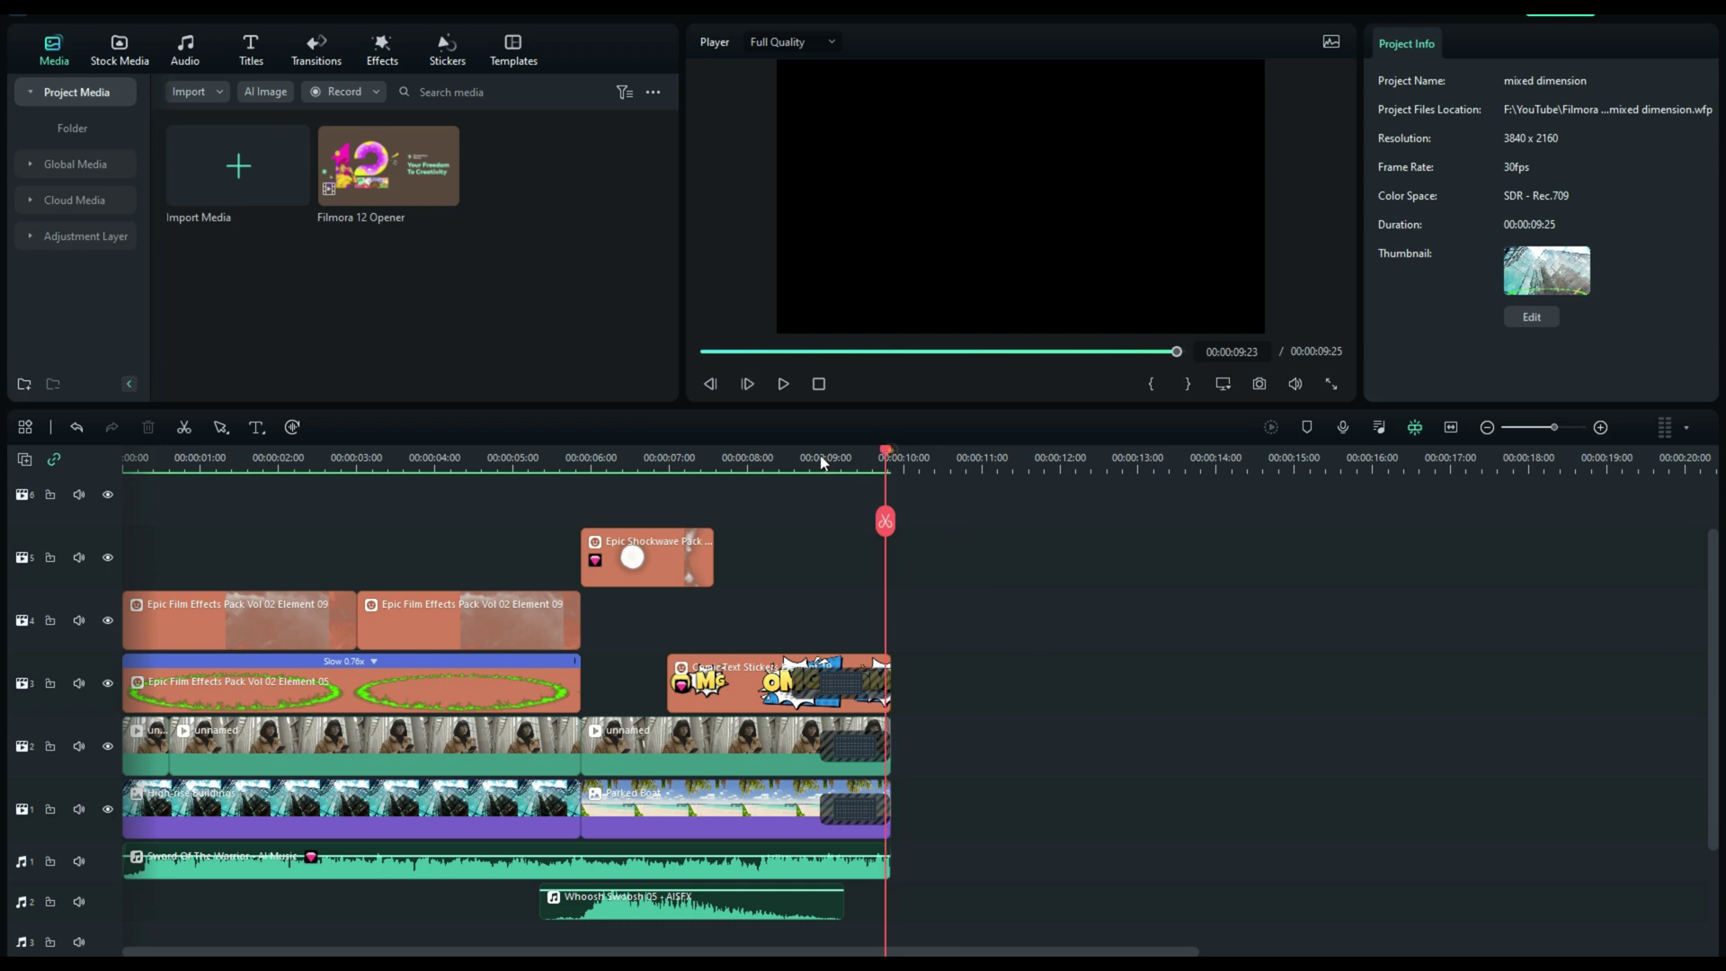
Return the playhead to the start of the timeline, and mute and lock audio tracks 1 and 2.
left_click_drag(889, 452, 42, 483)
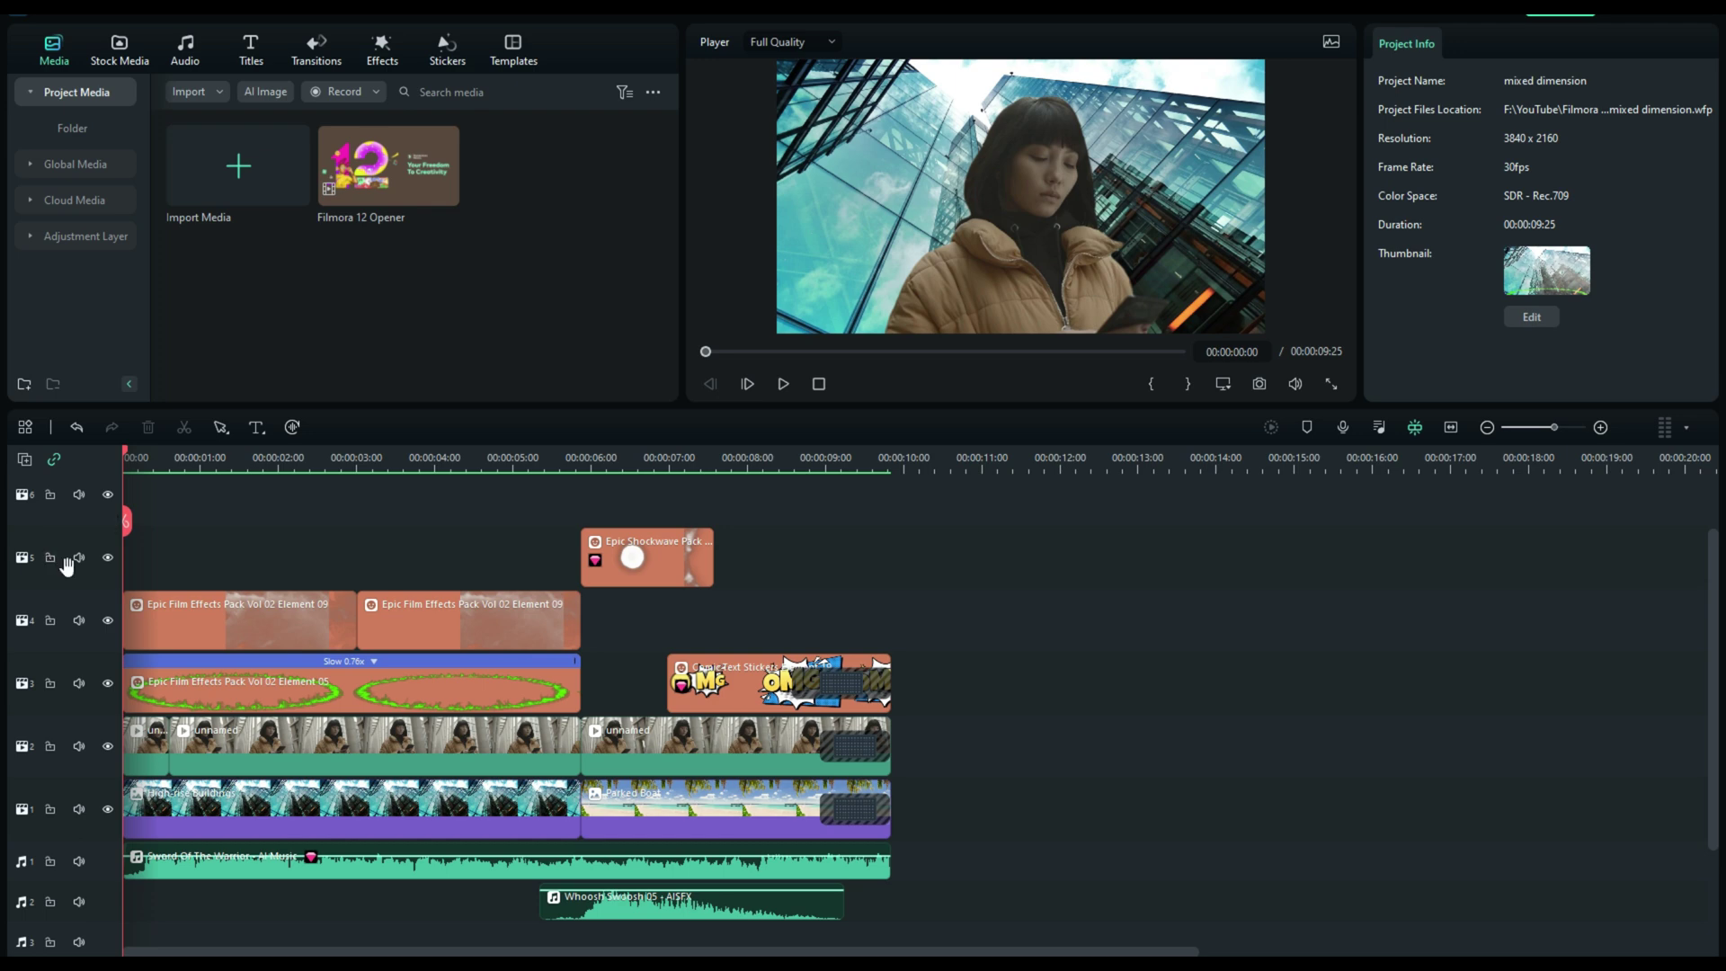
left_click(80, 902)
left_click(80, 863)
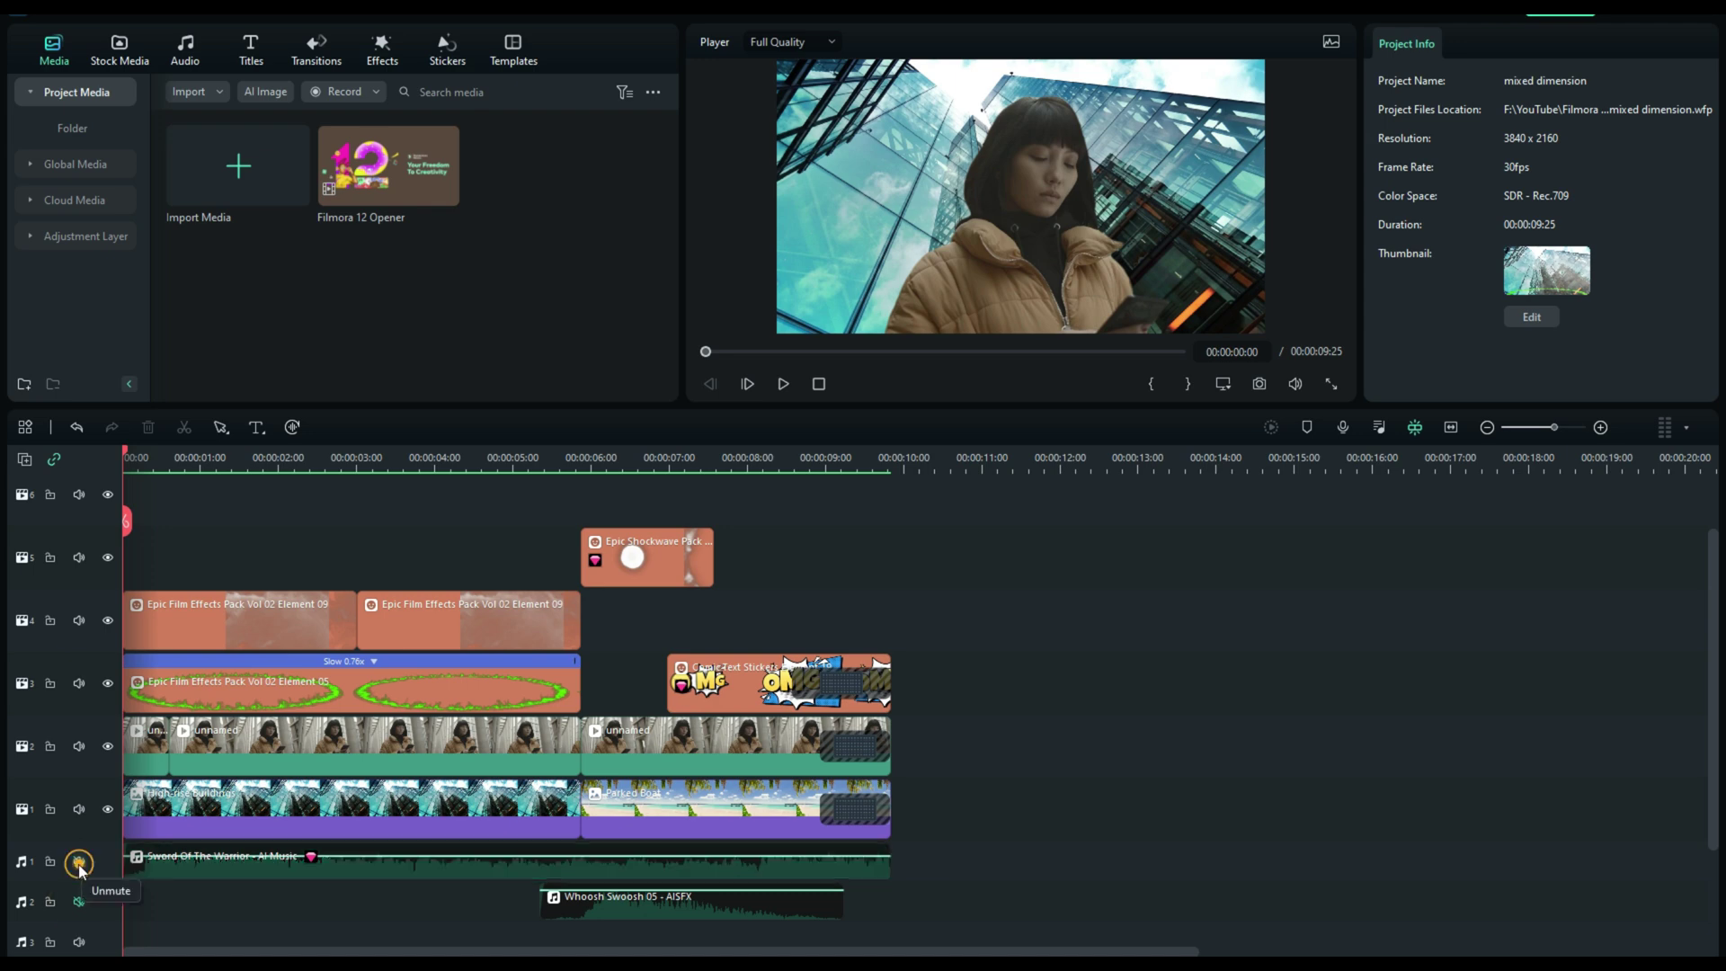
left_click(51, 902)
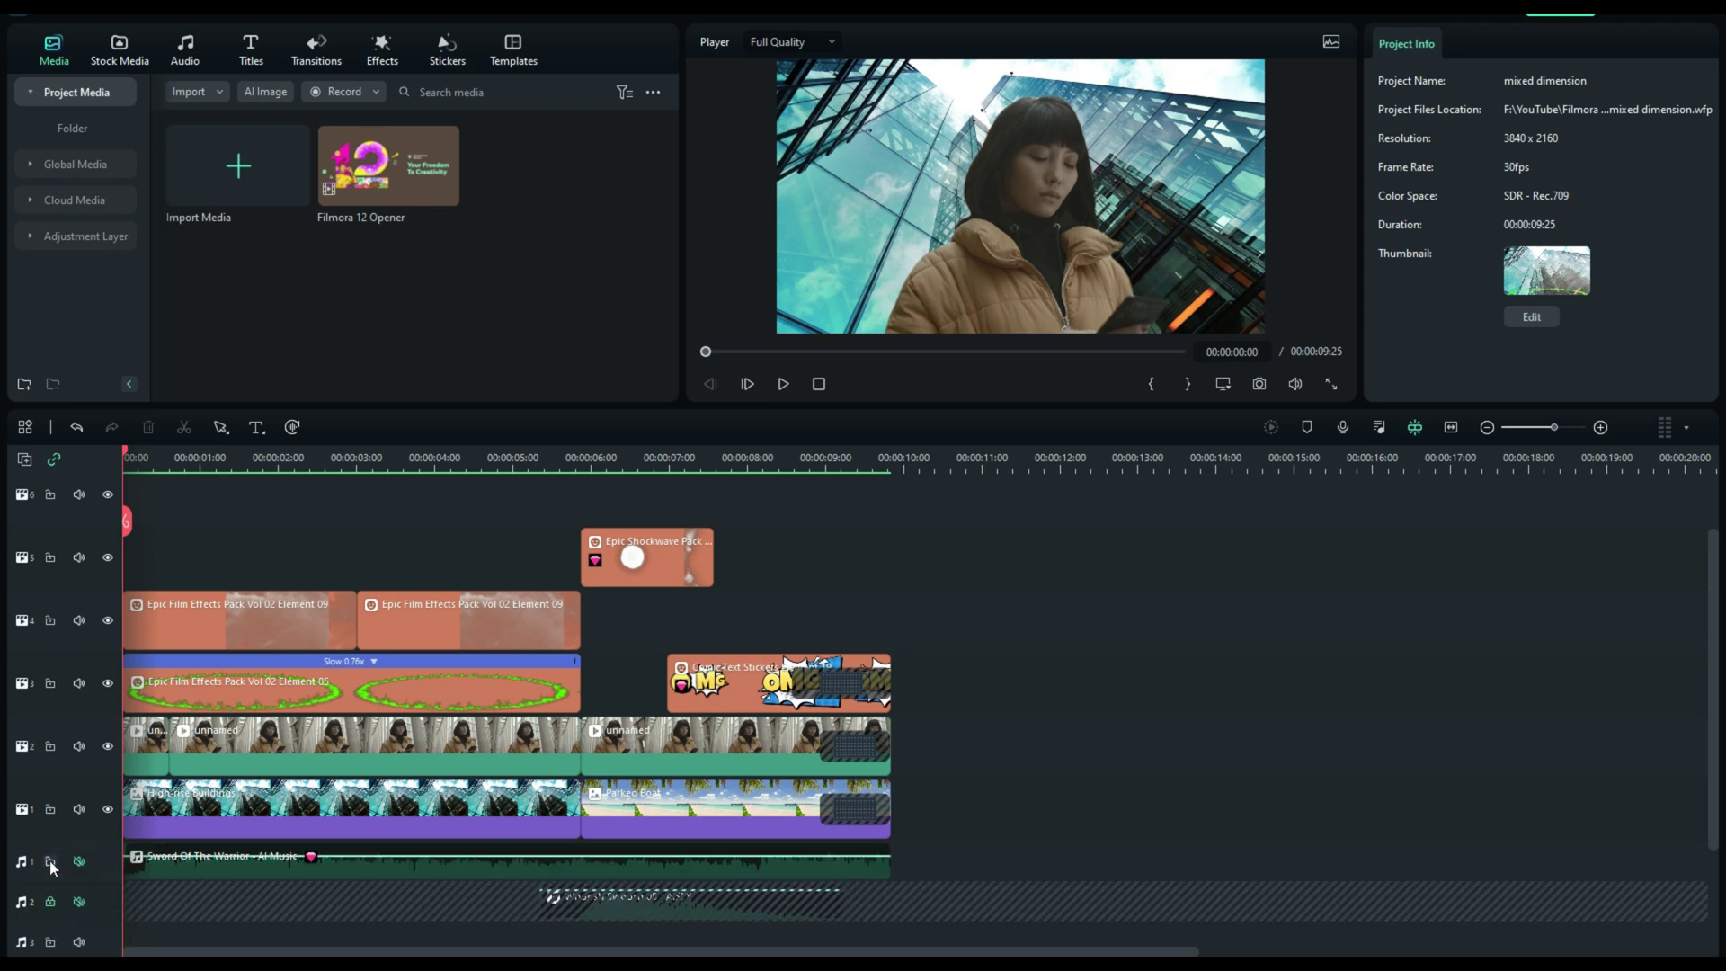
left_click(51, 861)
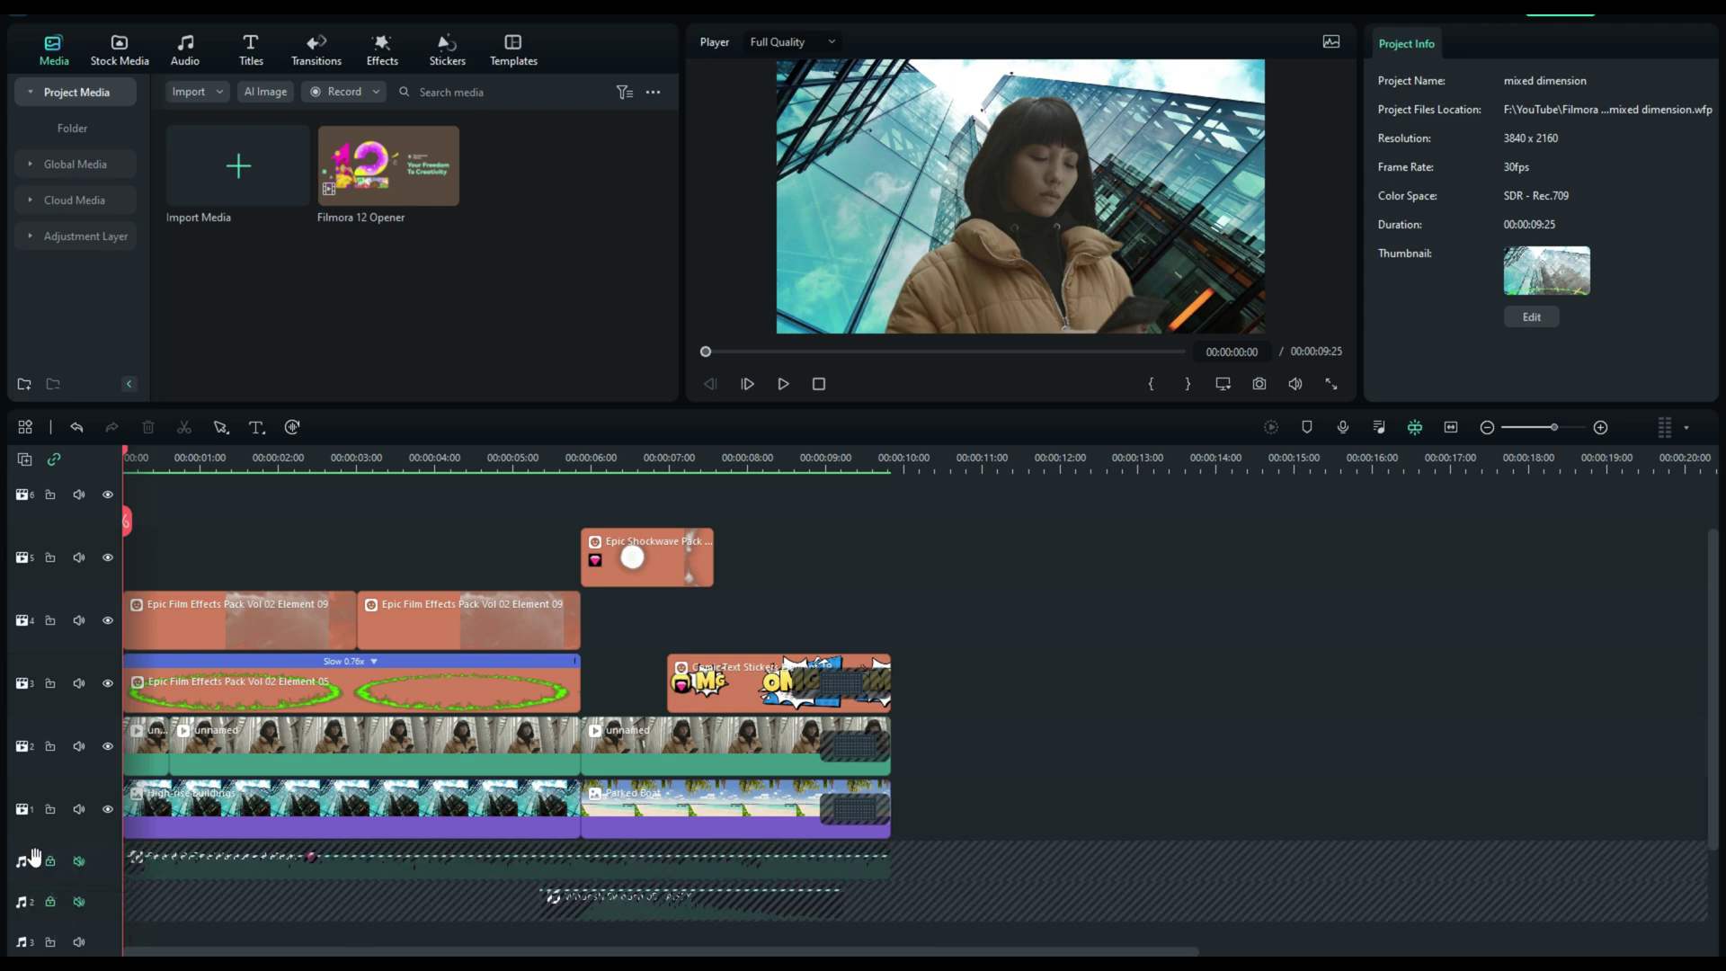
Lock and hide video tracks 5 and 4.
left_click(53, 559)
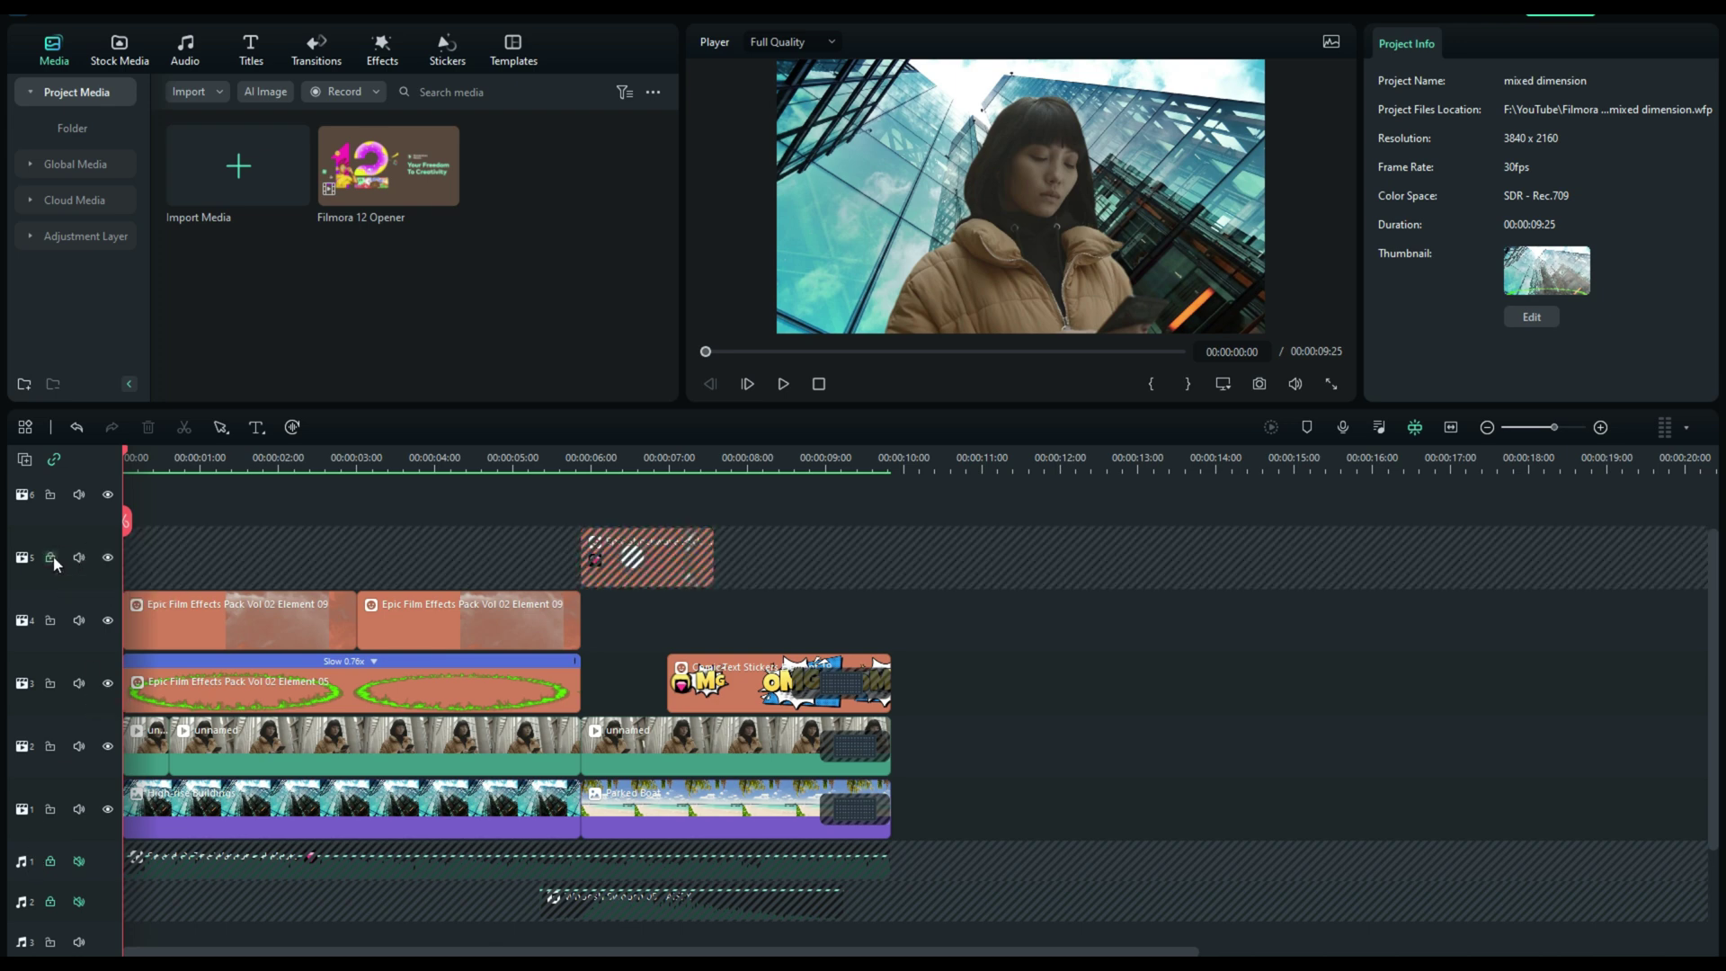
left_click(108, 560)
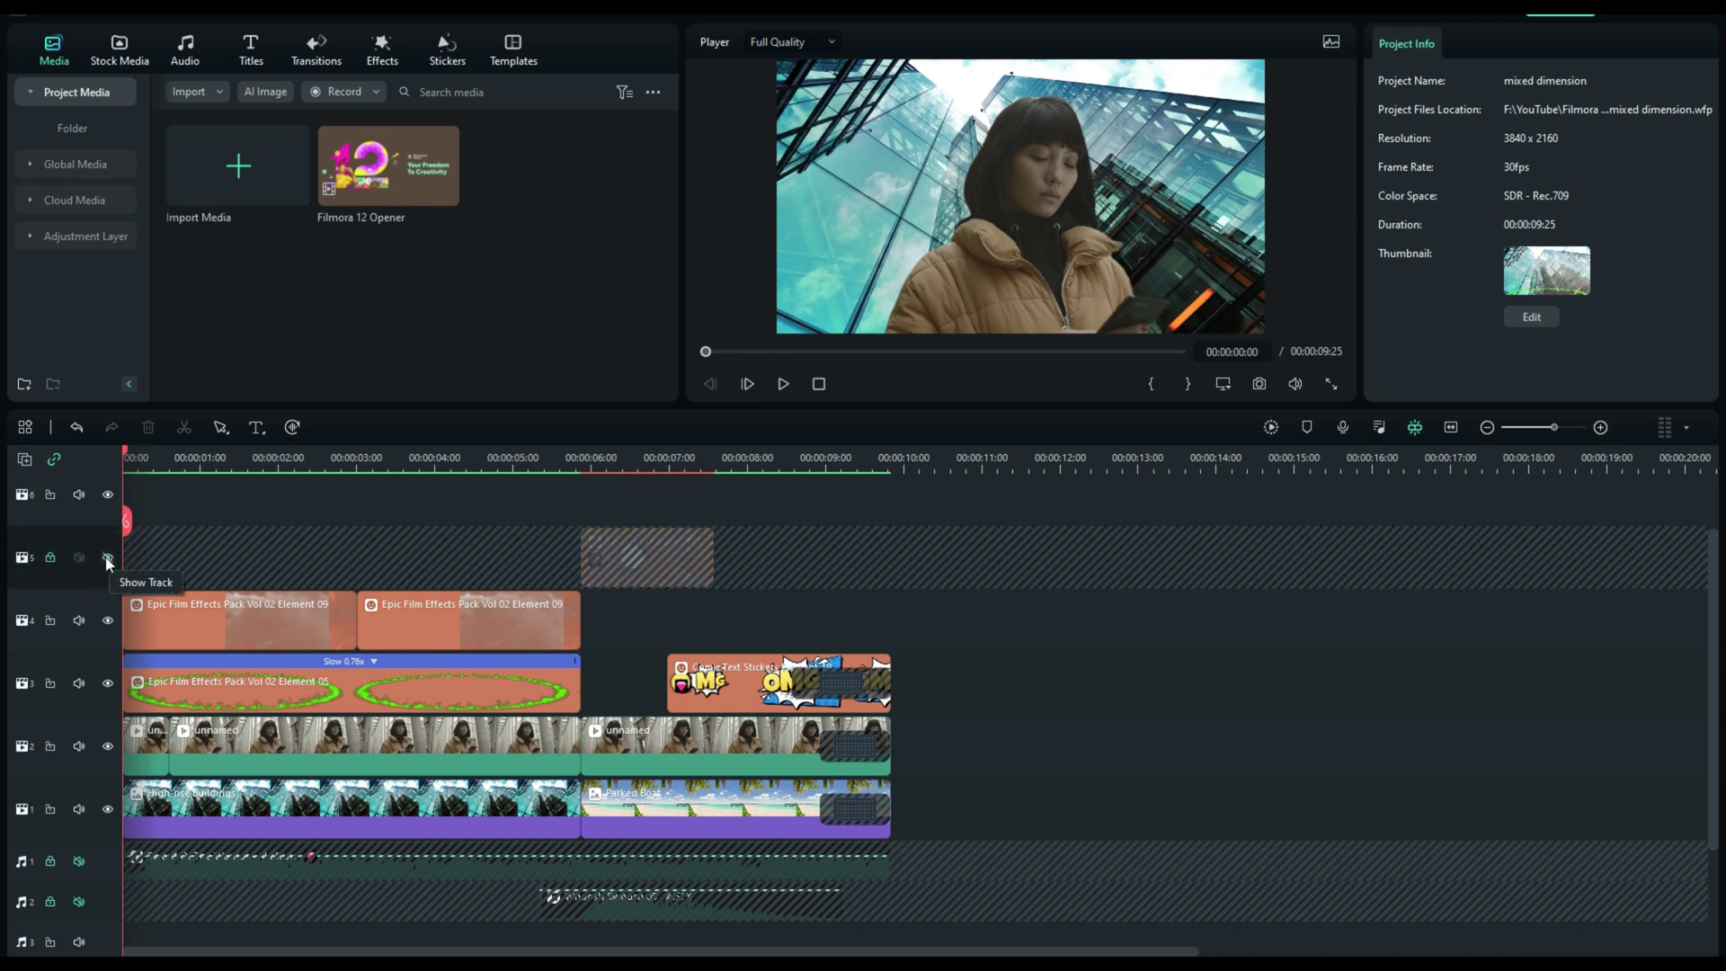
left_click(50, 621)
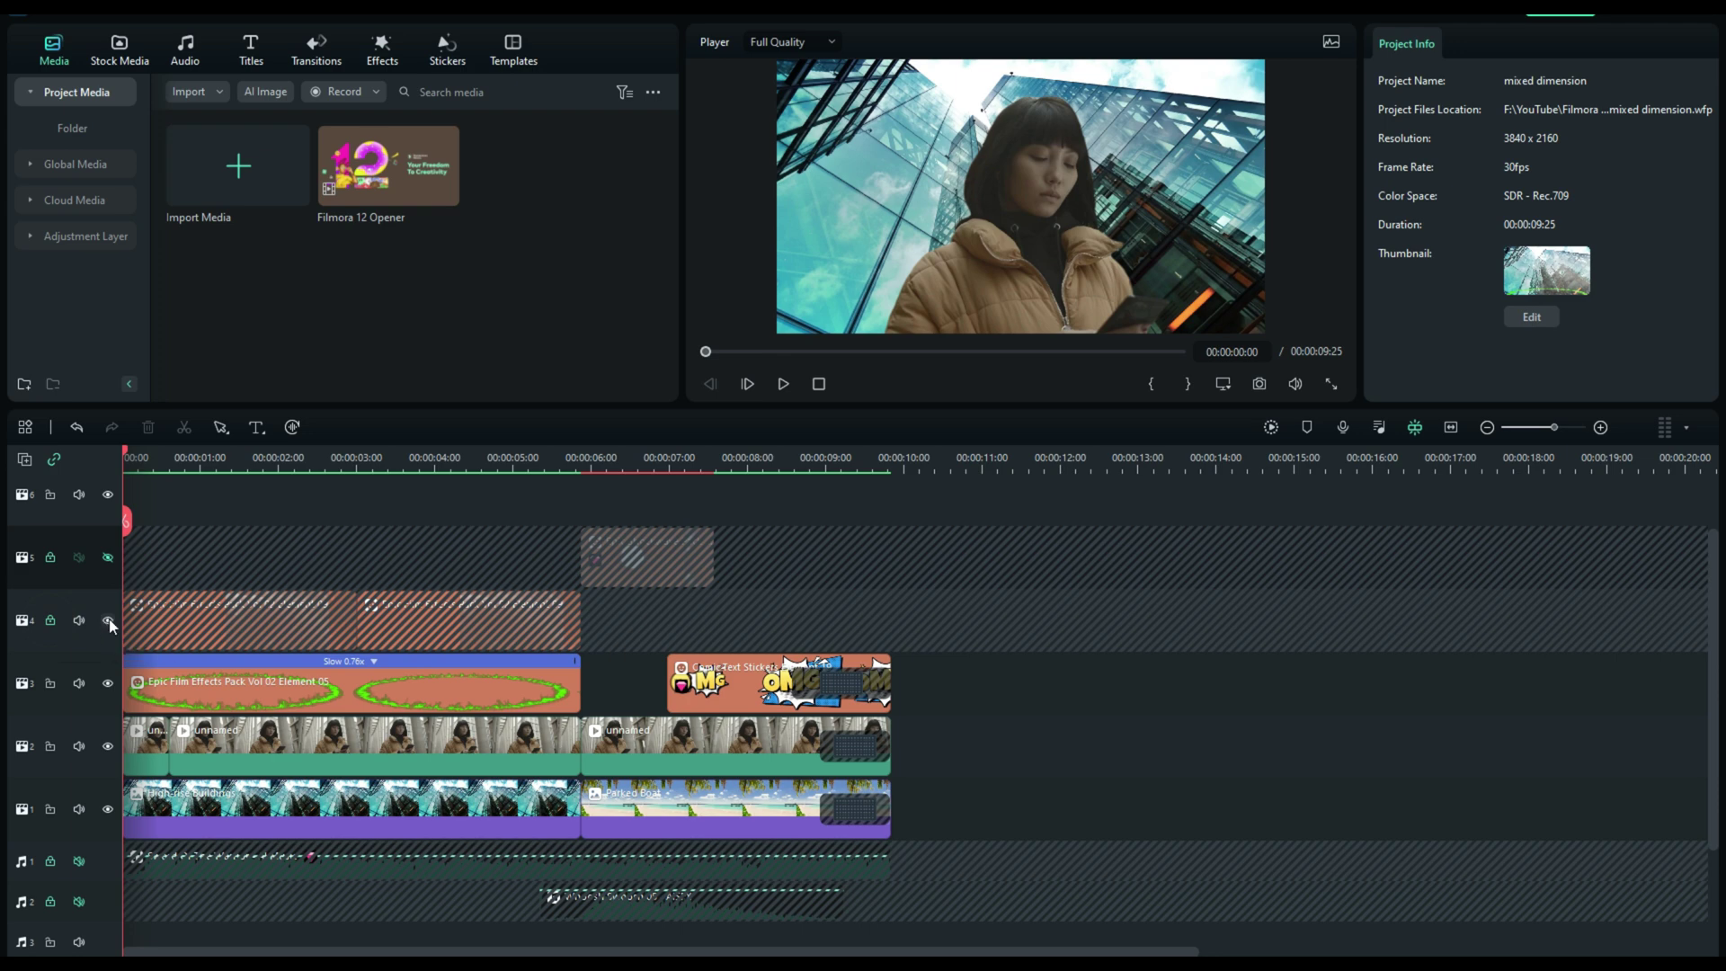
left_click(108, 622)
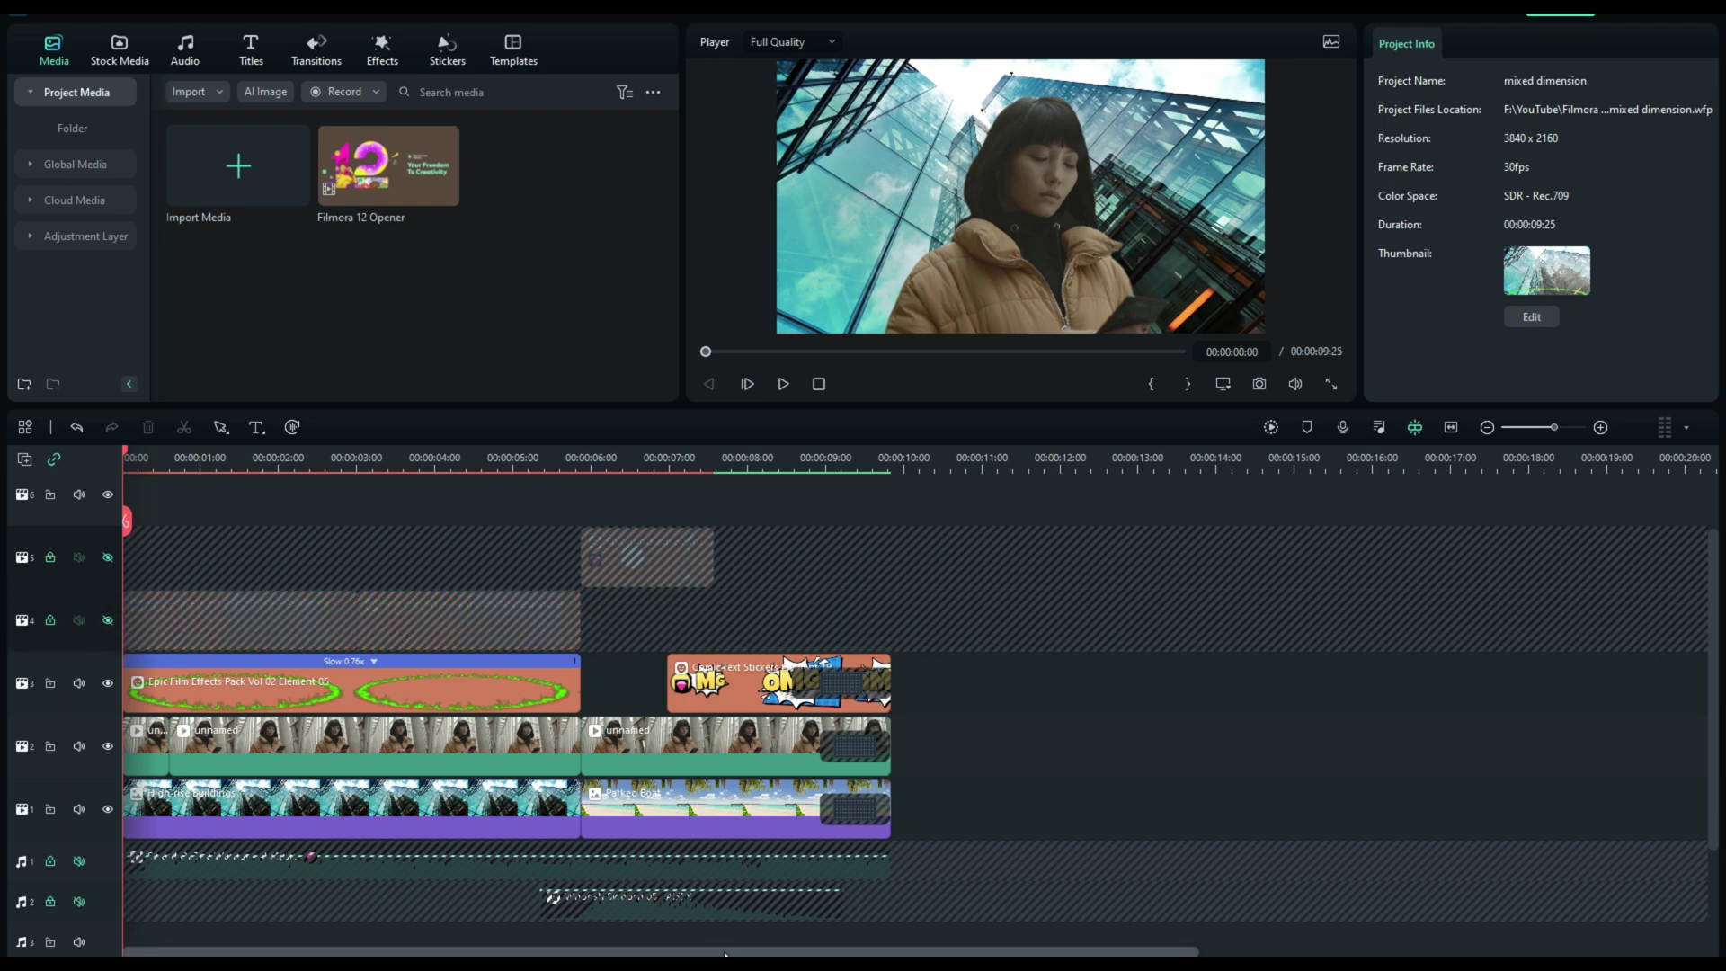
Add the downloaded stock clip of the woman to video track 2 at about 00:00:29, keeping the project settings at 3840 x 2160 30fps.
left_click_drag(986, 951, 1194, 945)
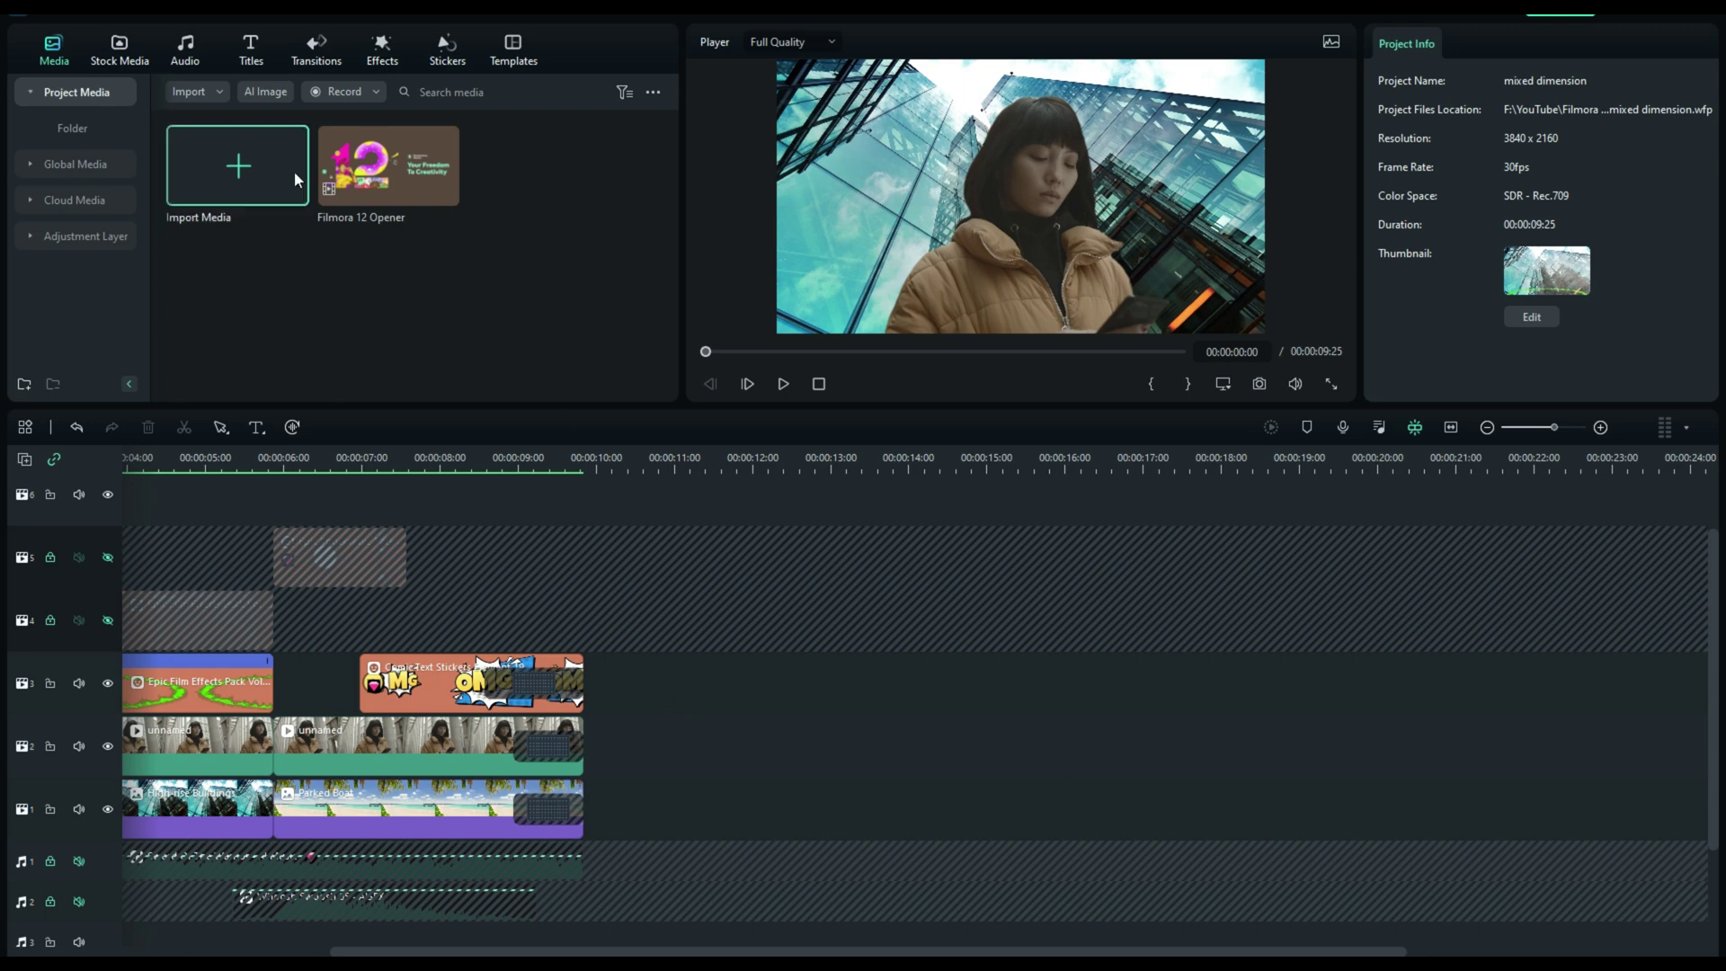
left_click(117, 53)
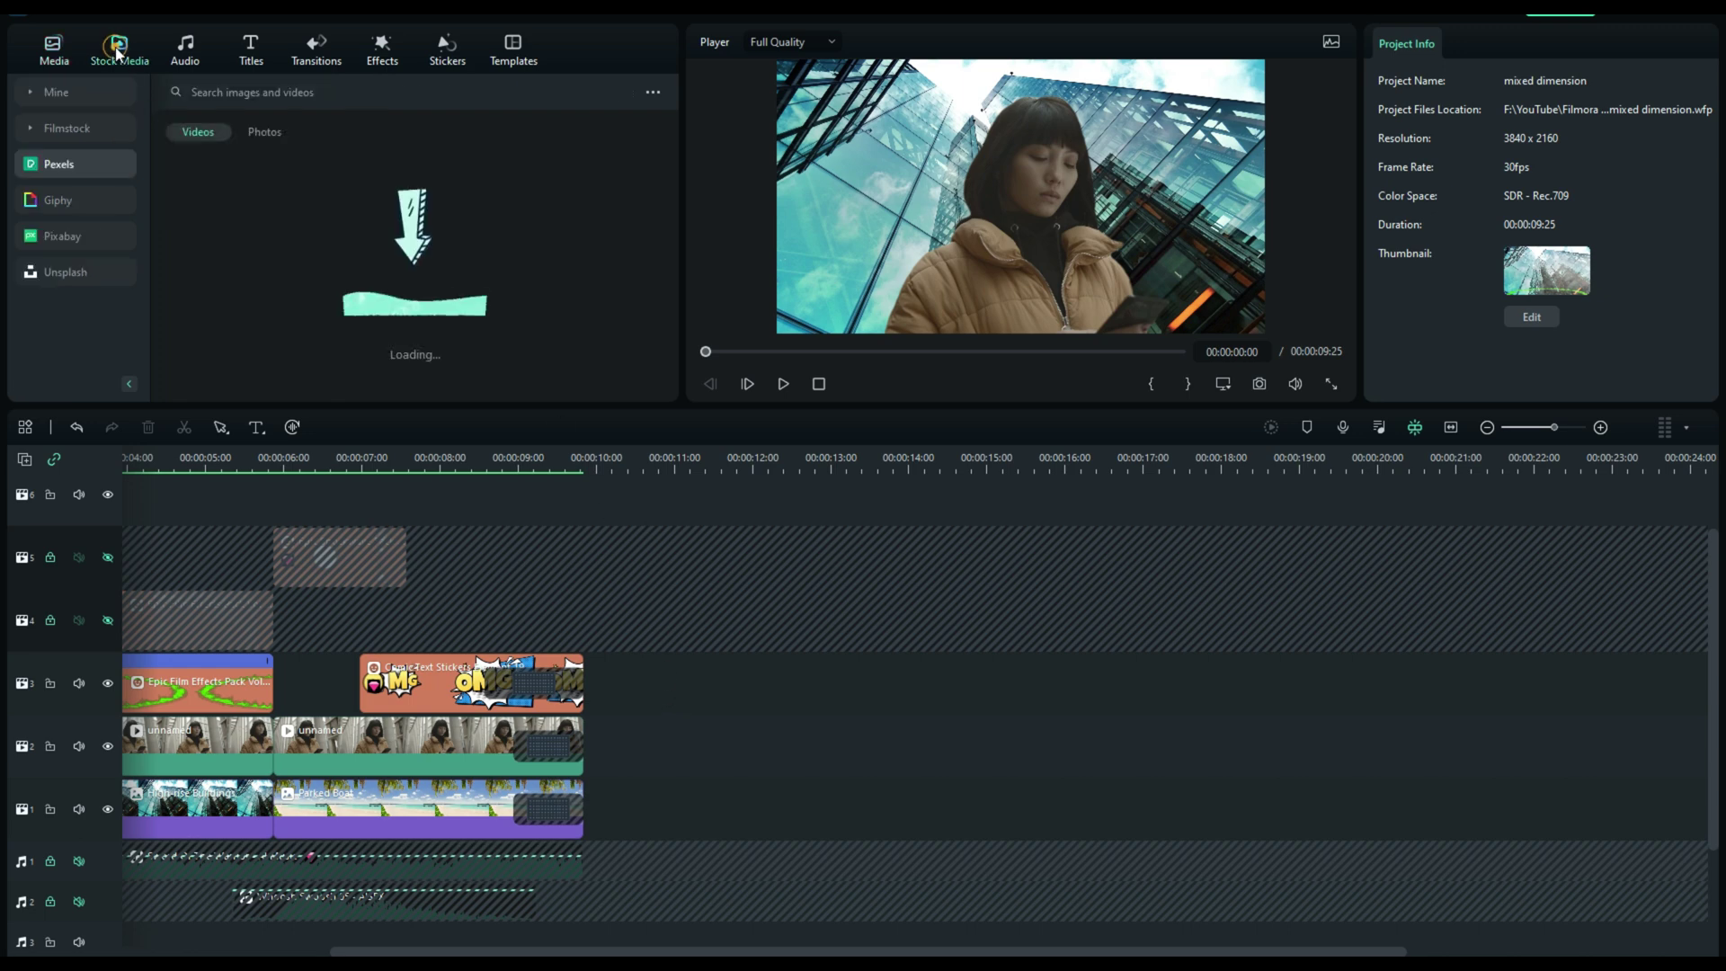
left_click(56, 91)
left_click_drag(530, 191, 674, 752)
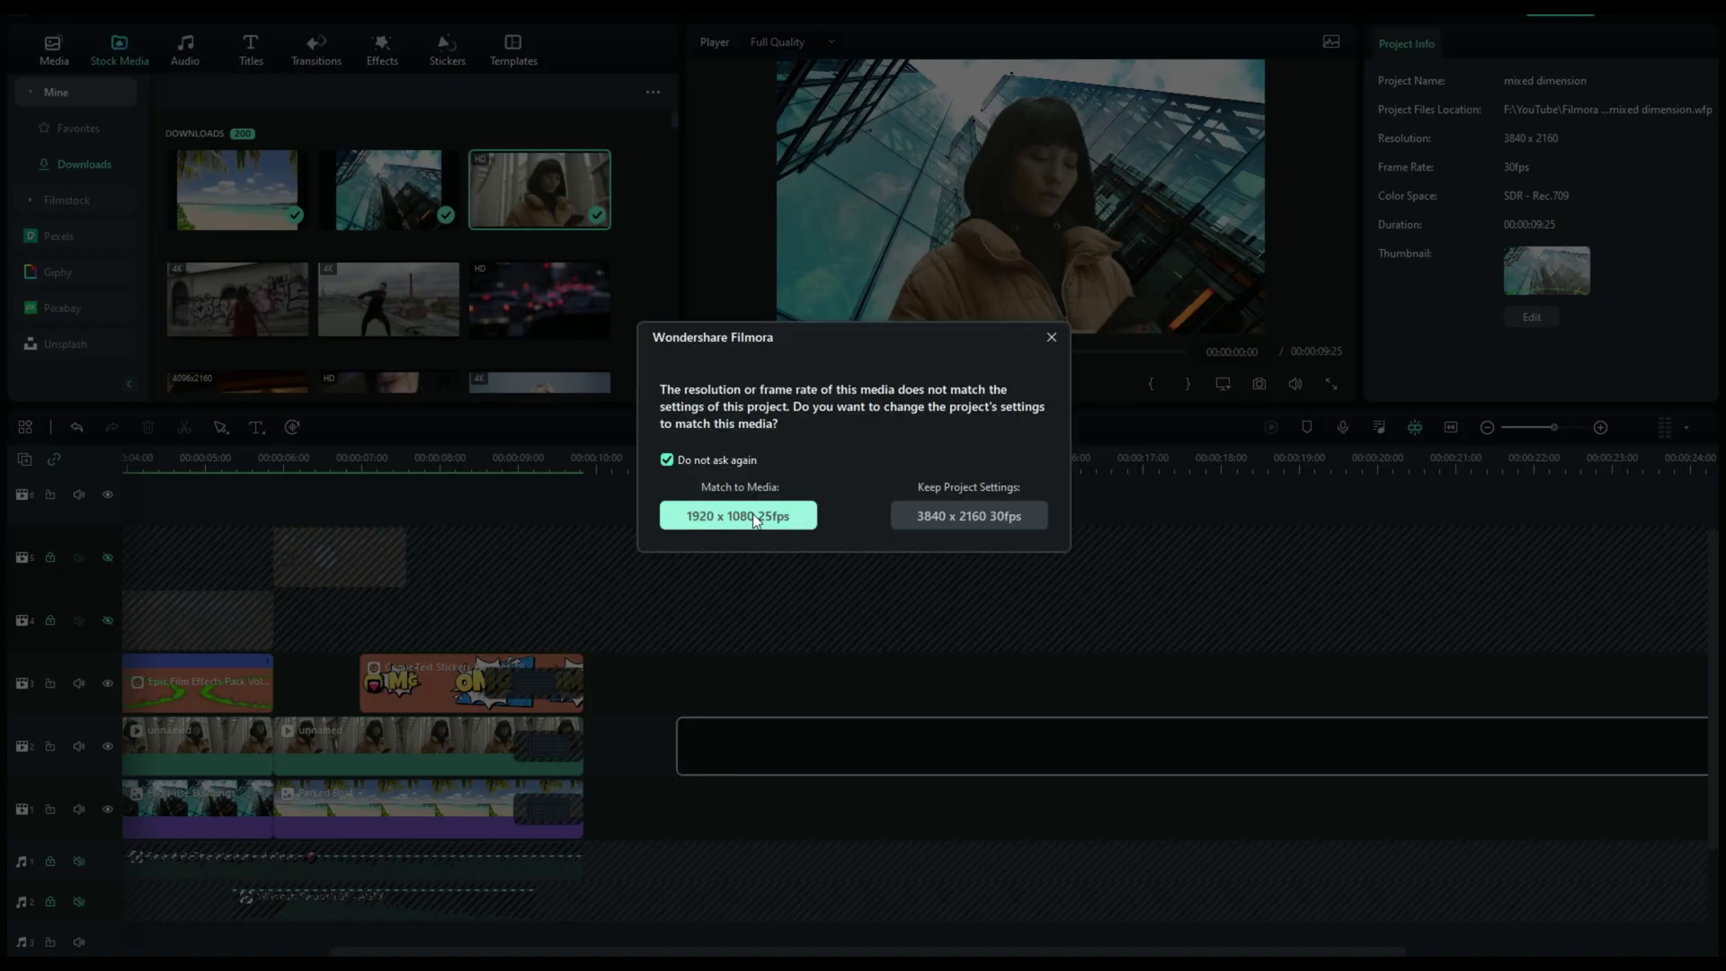
left_click(928, 518)
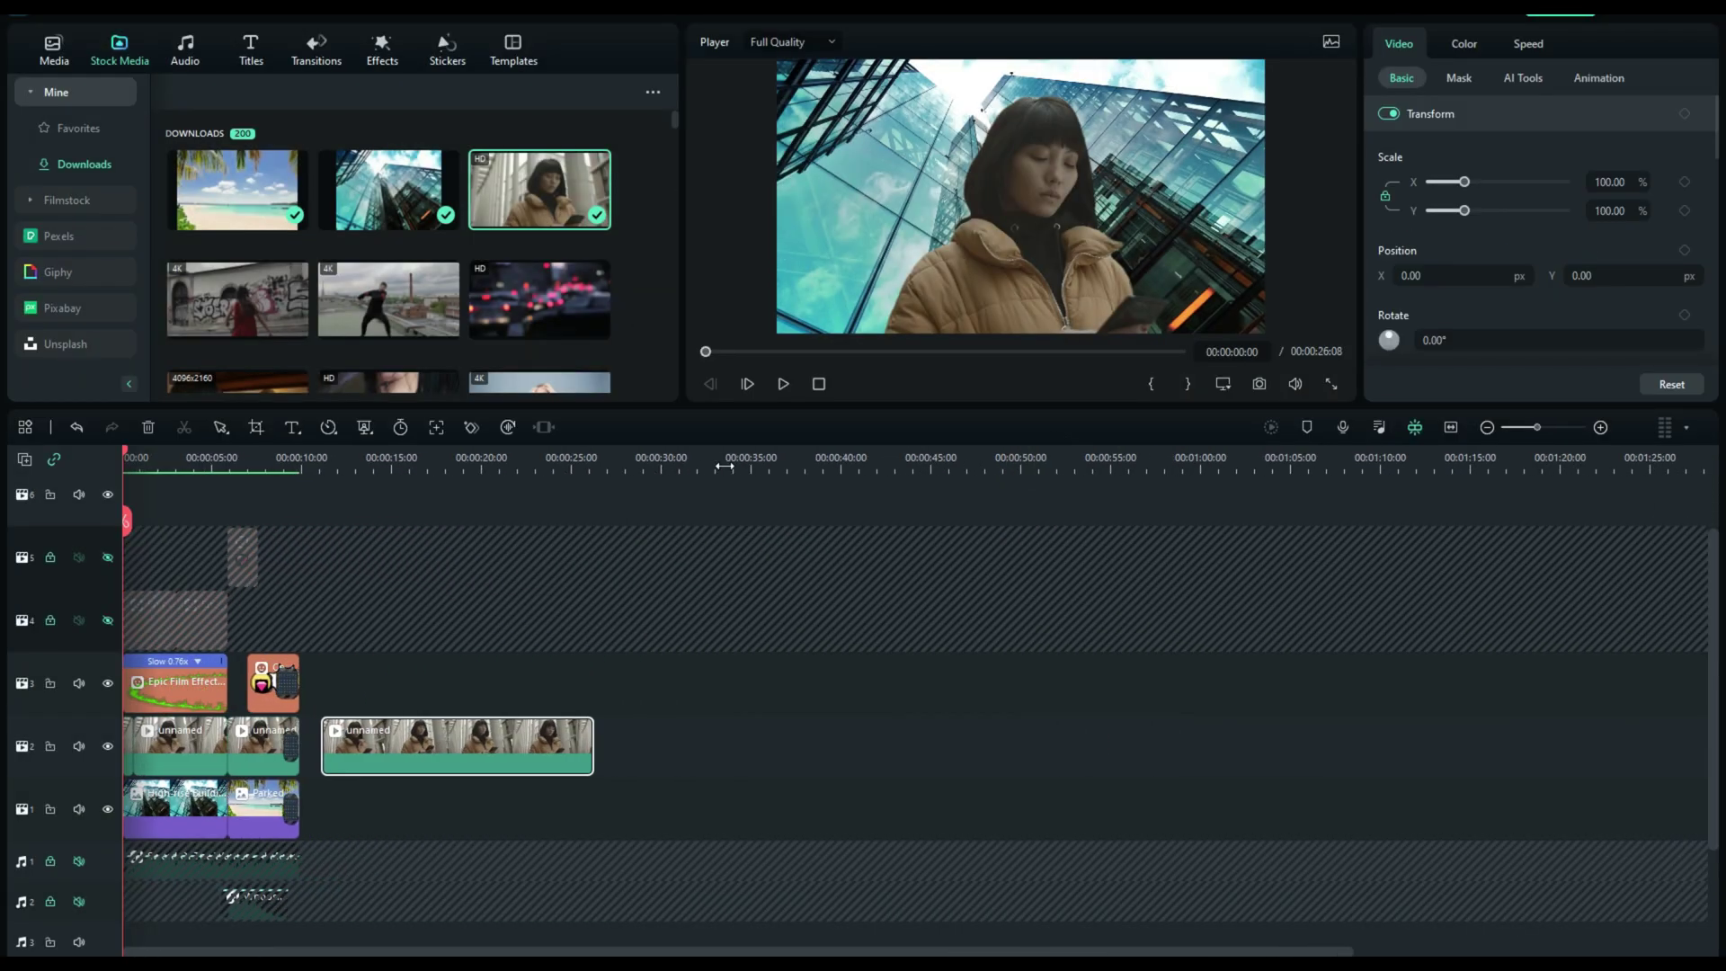
left_click_drag(435, 754, 752, 755)
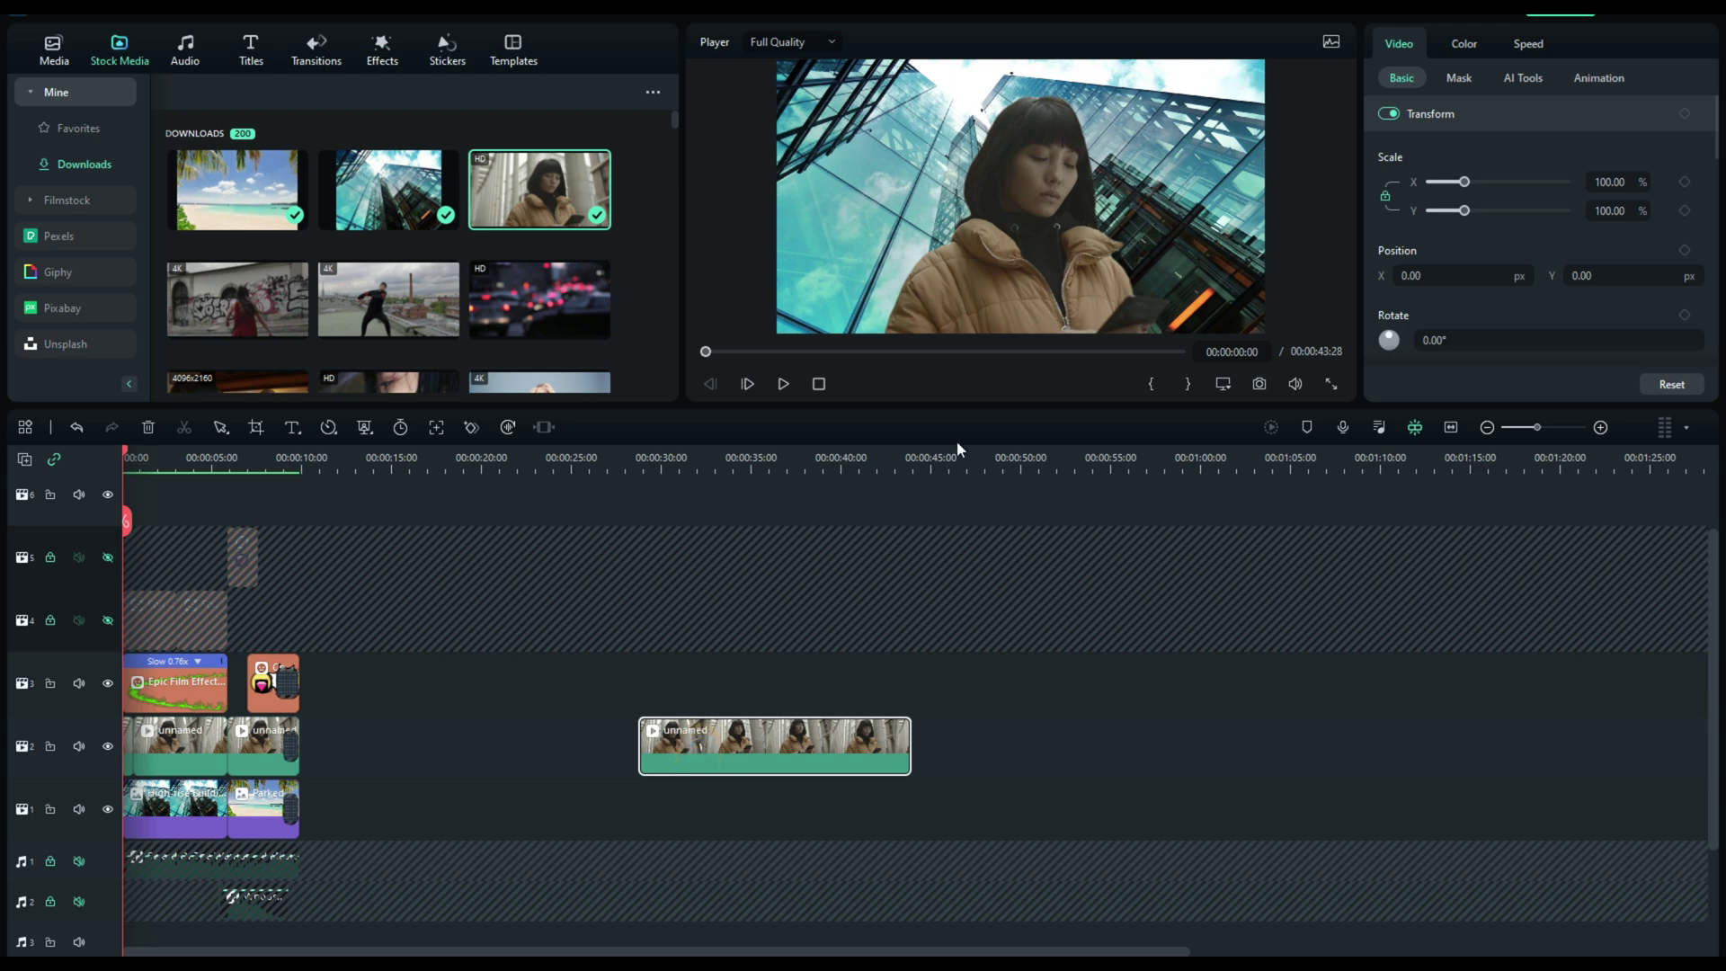
Cut the woman out of her background in the new clip with AI Portrait and check another frame.
left_click_drag(956, 407, 940, 527)
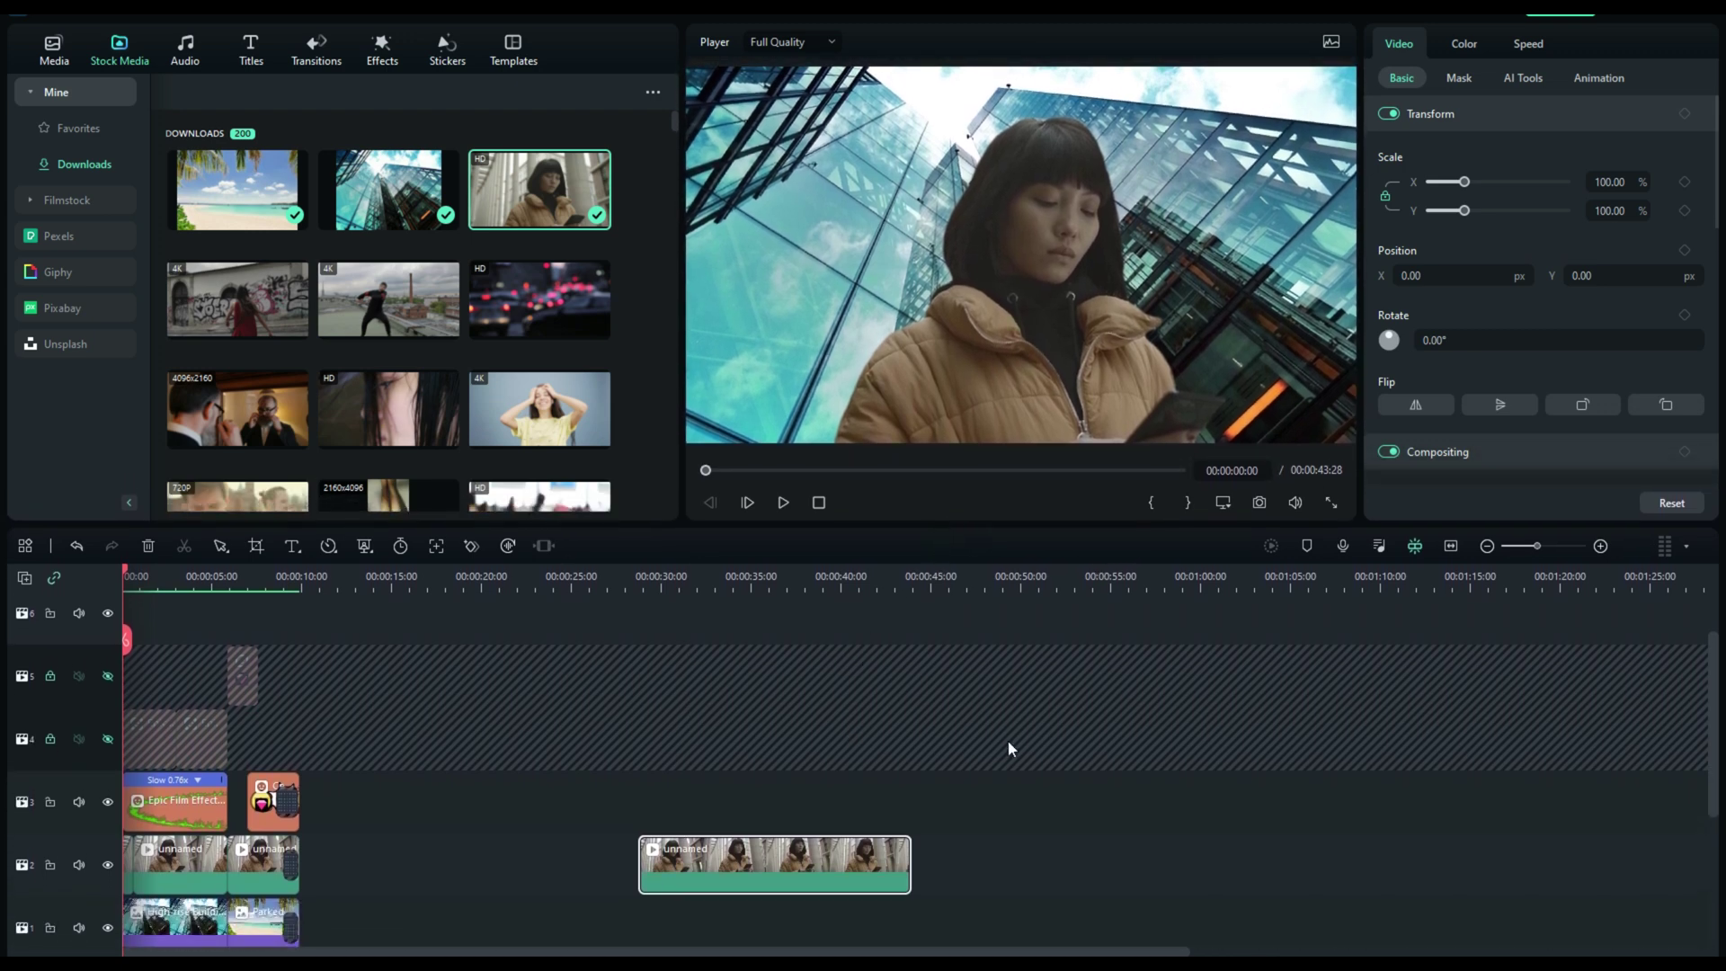
scroll(1009, 755, "down", 2)
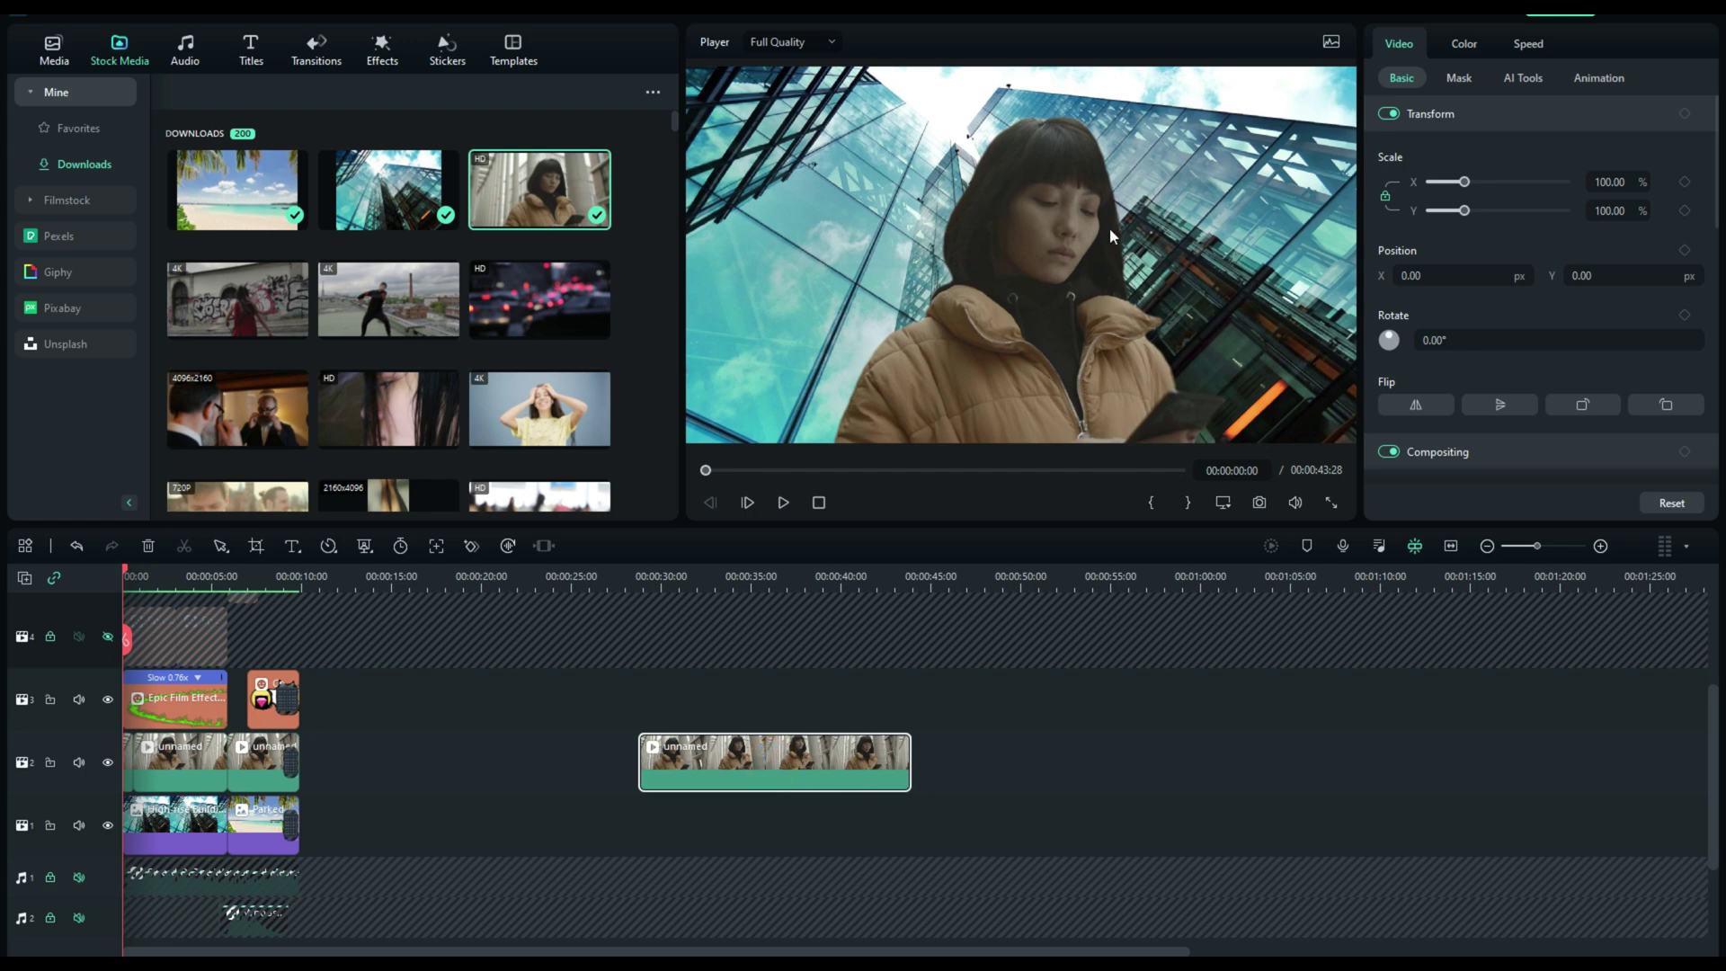
left_click(672, 570)
left_click_drag(672, 568, 666, 613)
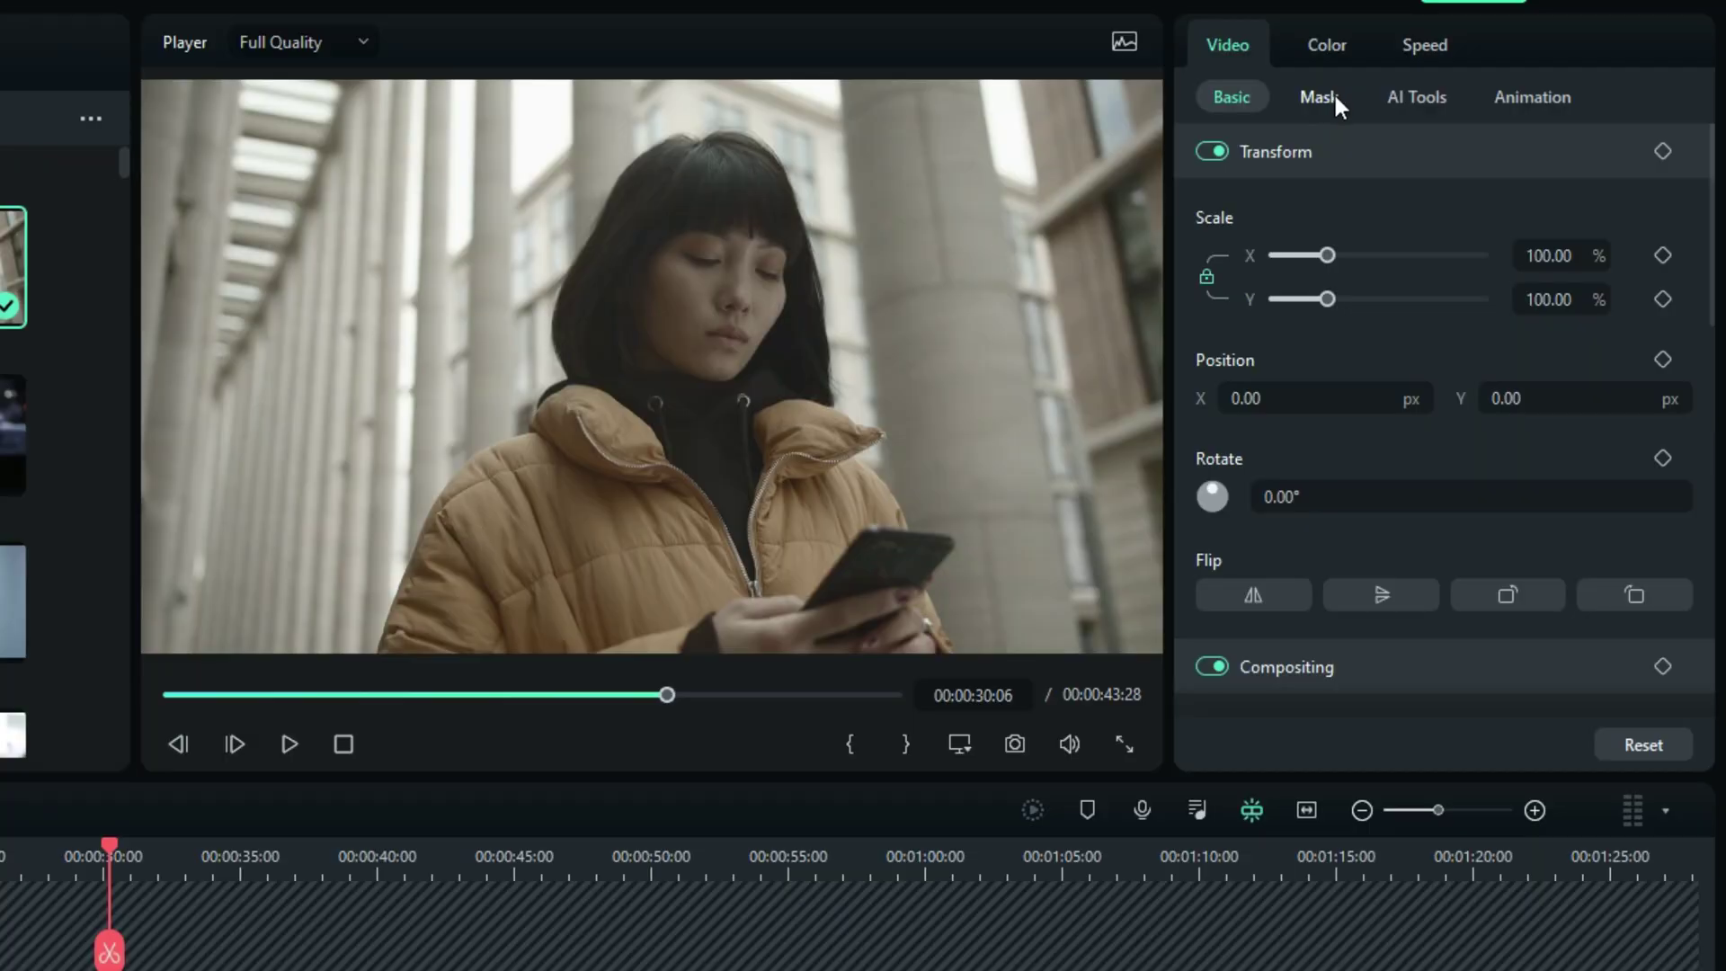
left_click(1334, 93)
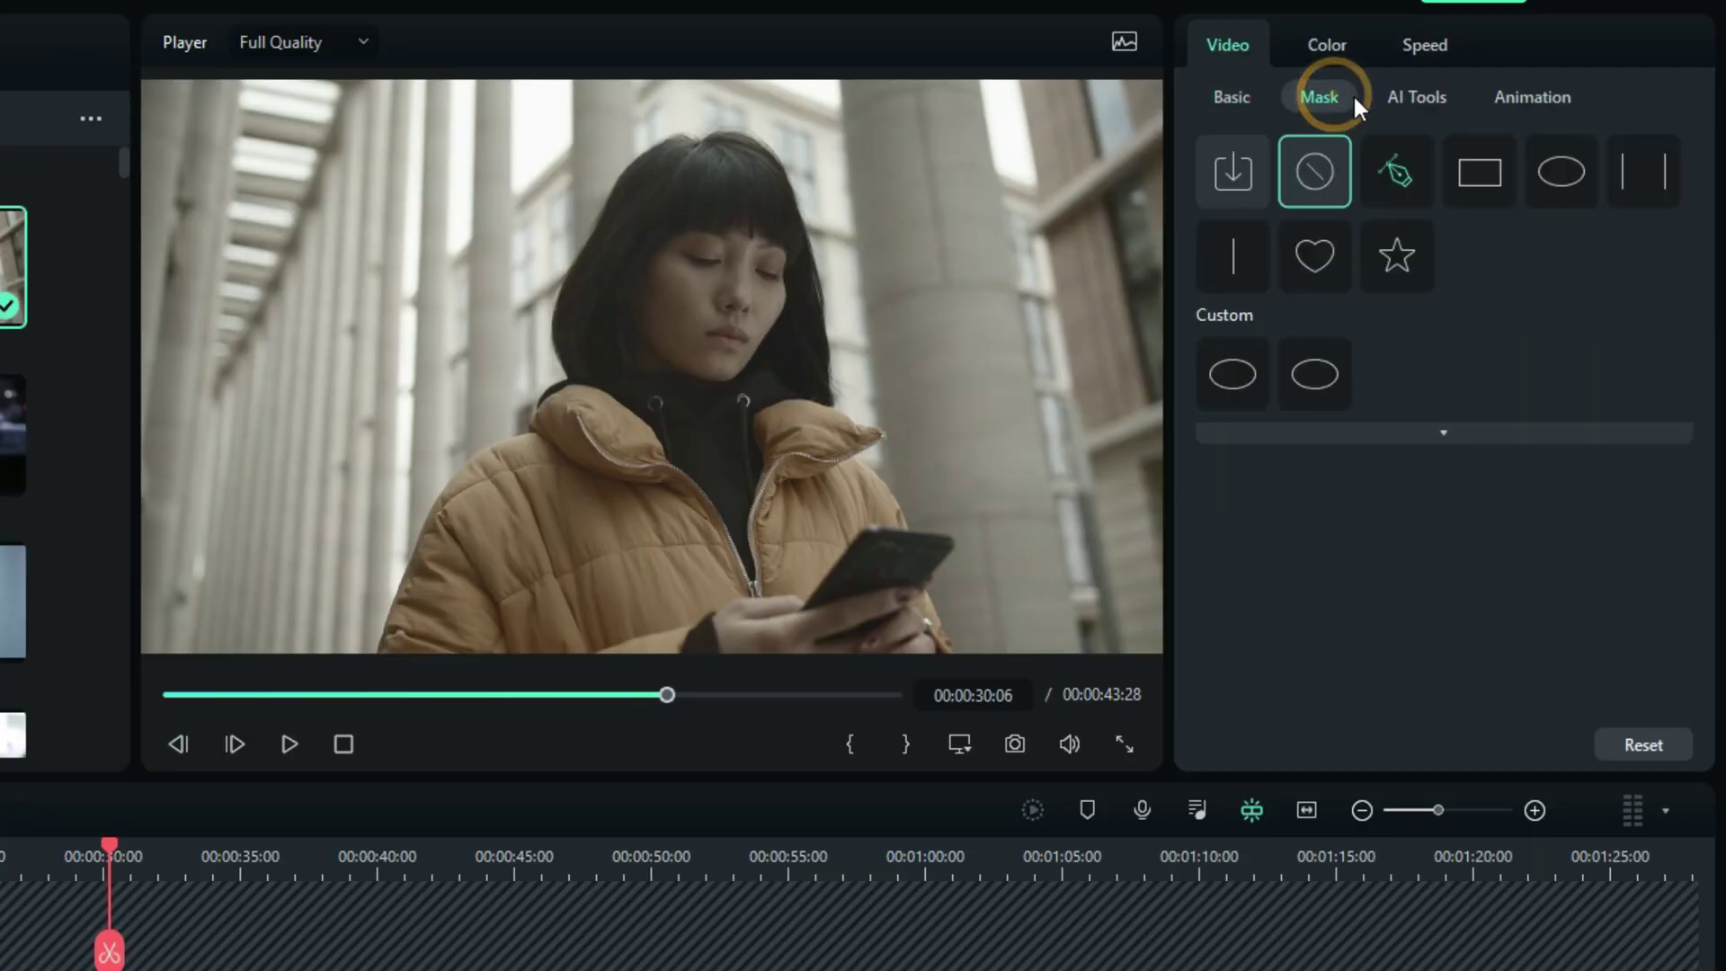
left_click(1427, 94)
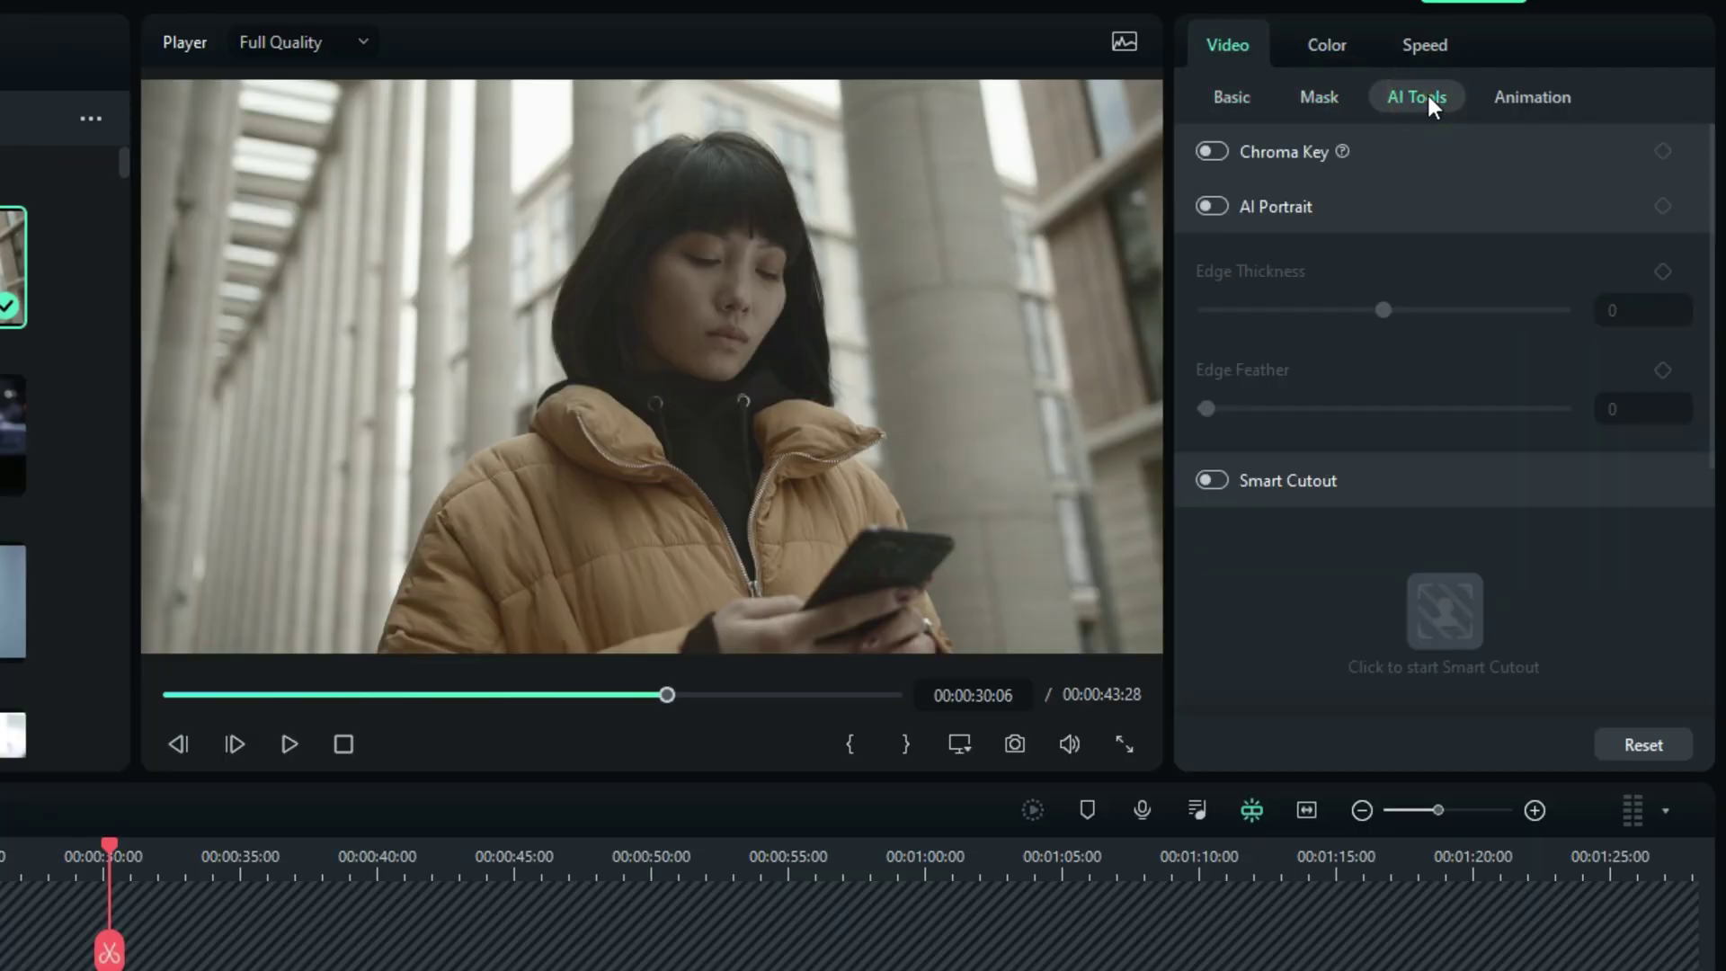
left_click(1209, 205)
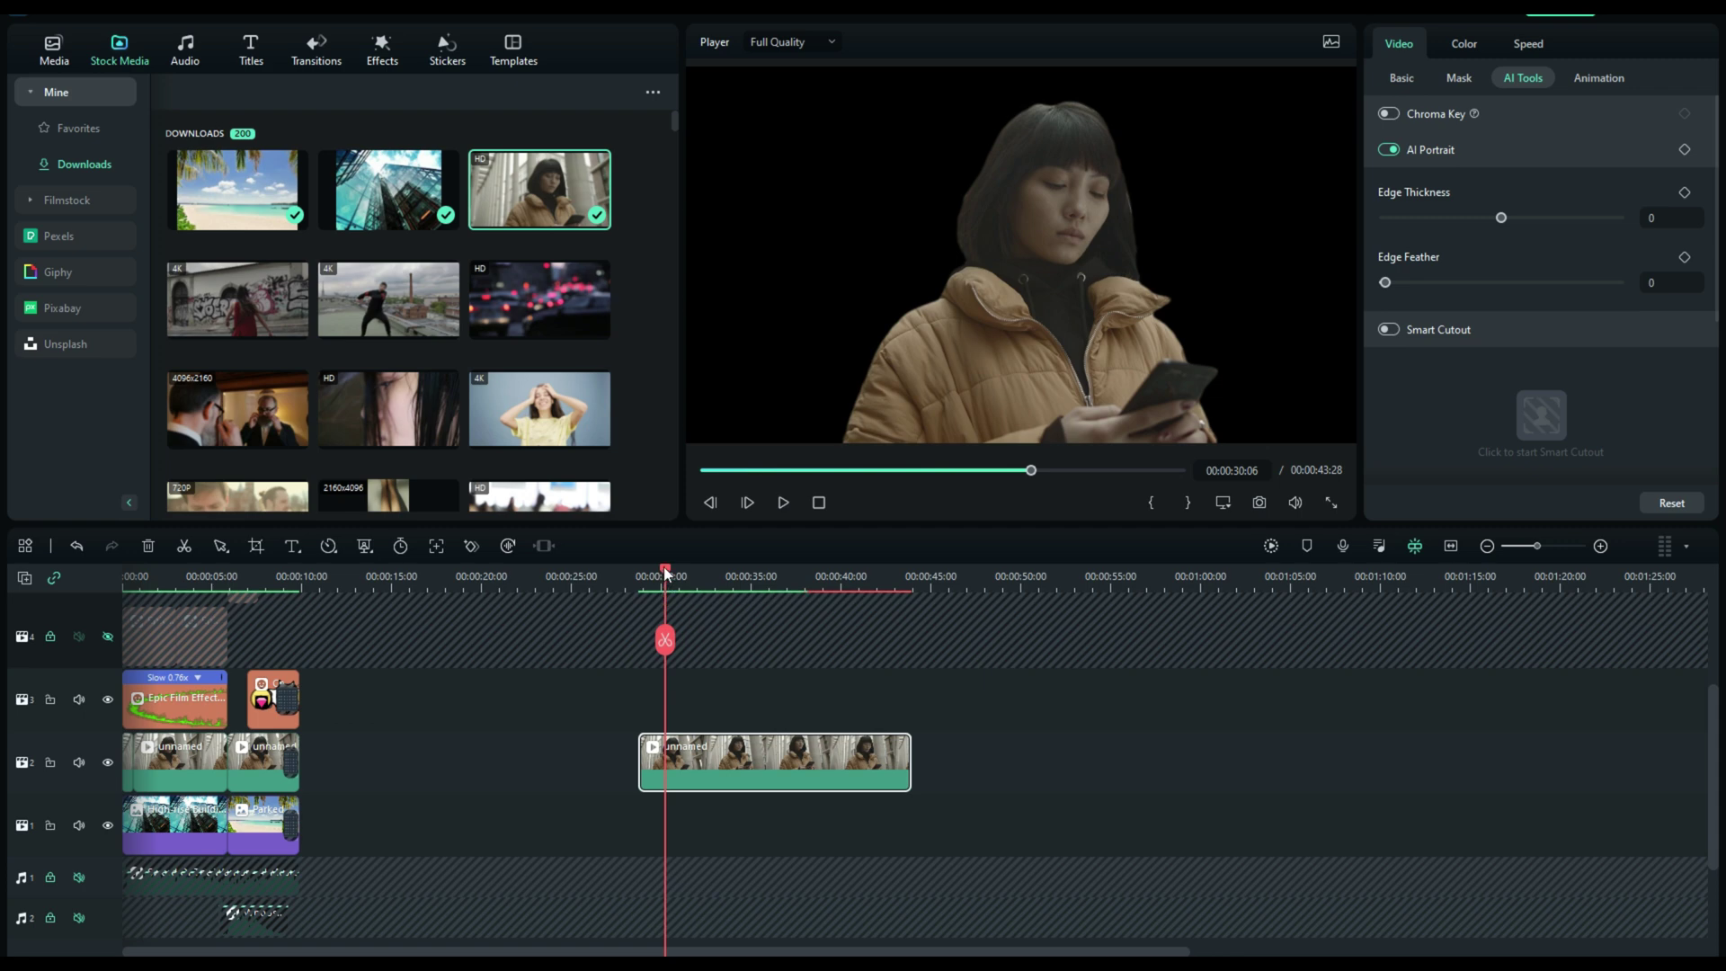
mouse_move(673, 564)
left_mouse_down()
mouse_move(736, 569)
mouse_move(590, 579)
mouse_move(949, 579)
mouse_move(699, 578)
left_mouse_up()
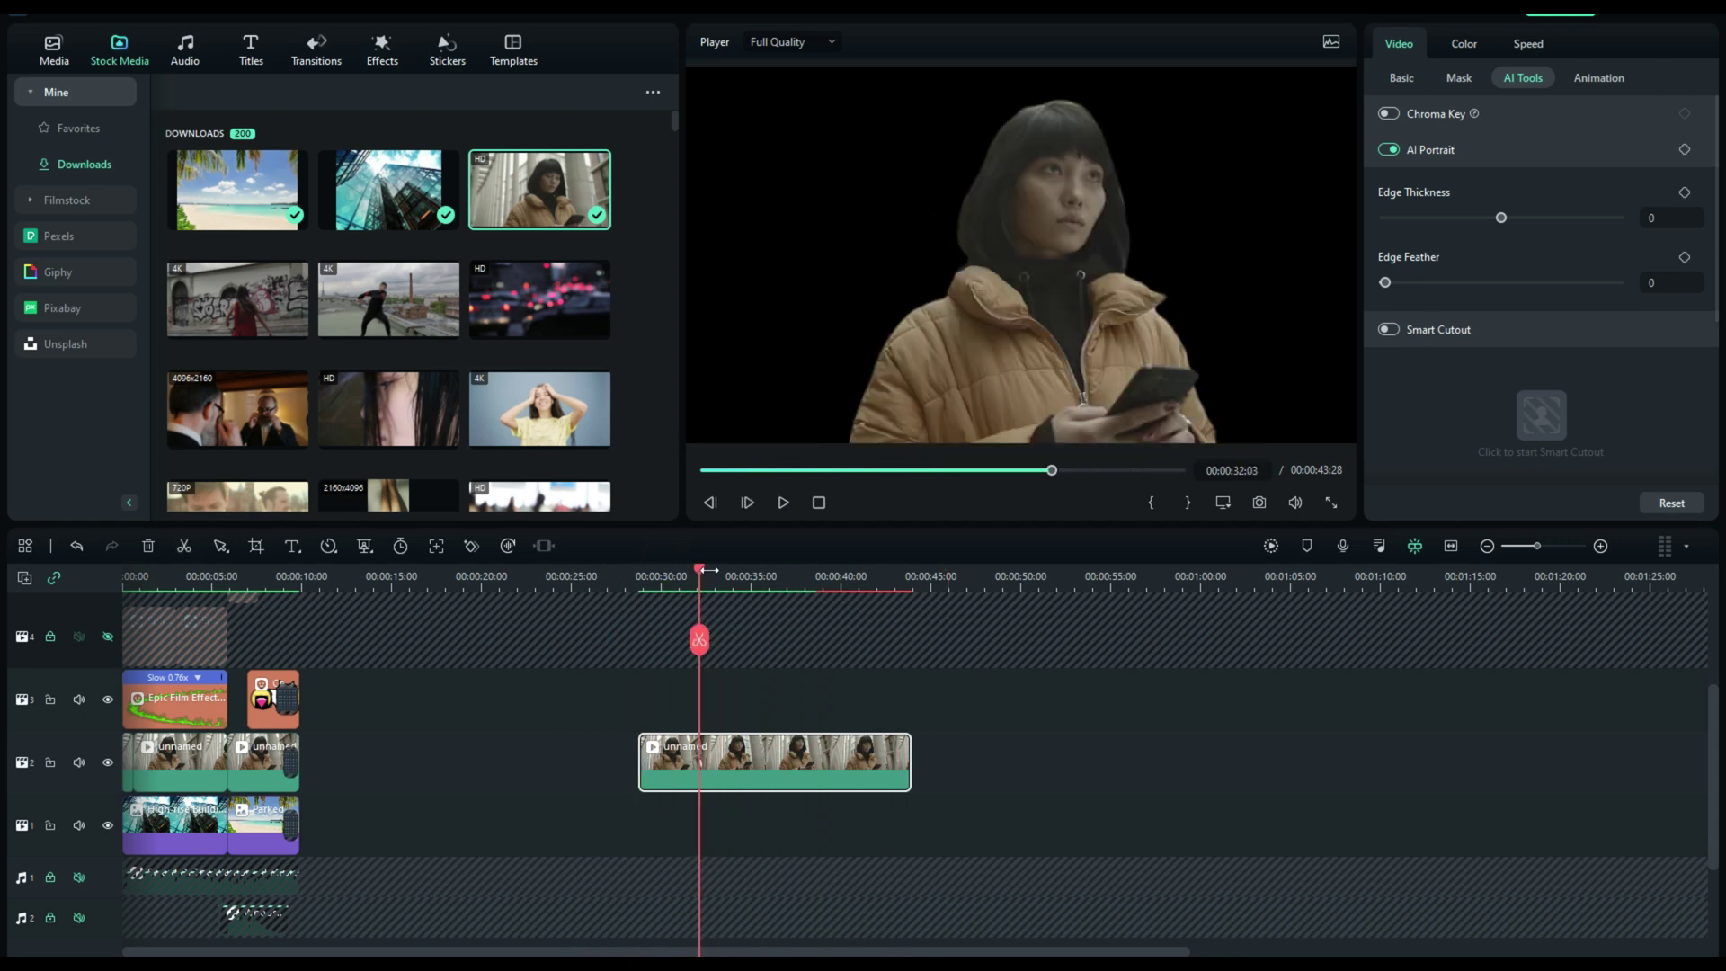
Place the downloaded glass-building image on track 1 under the woman's clip and extend it to the clip's full length.
mouse_move(387, 190)
left_click_drag(375, 186, 649, 847)
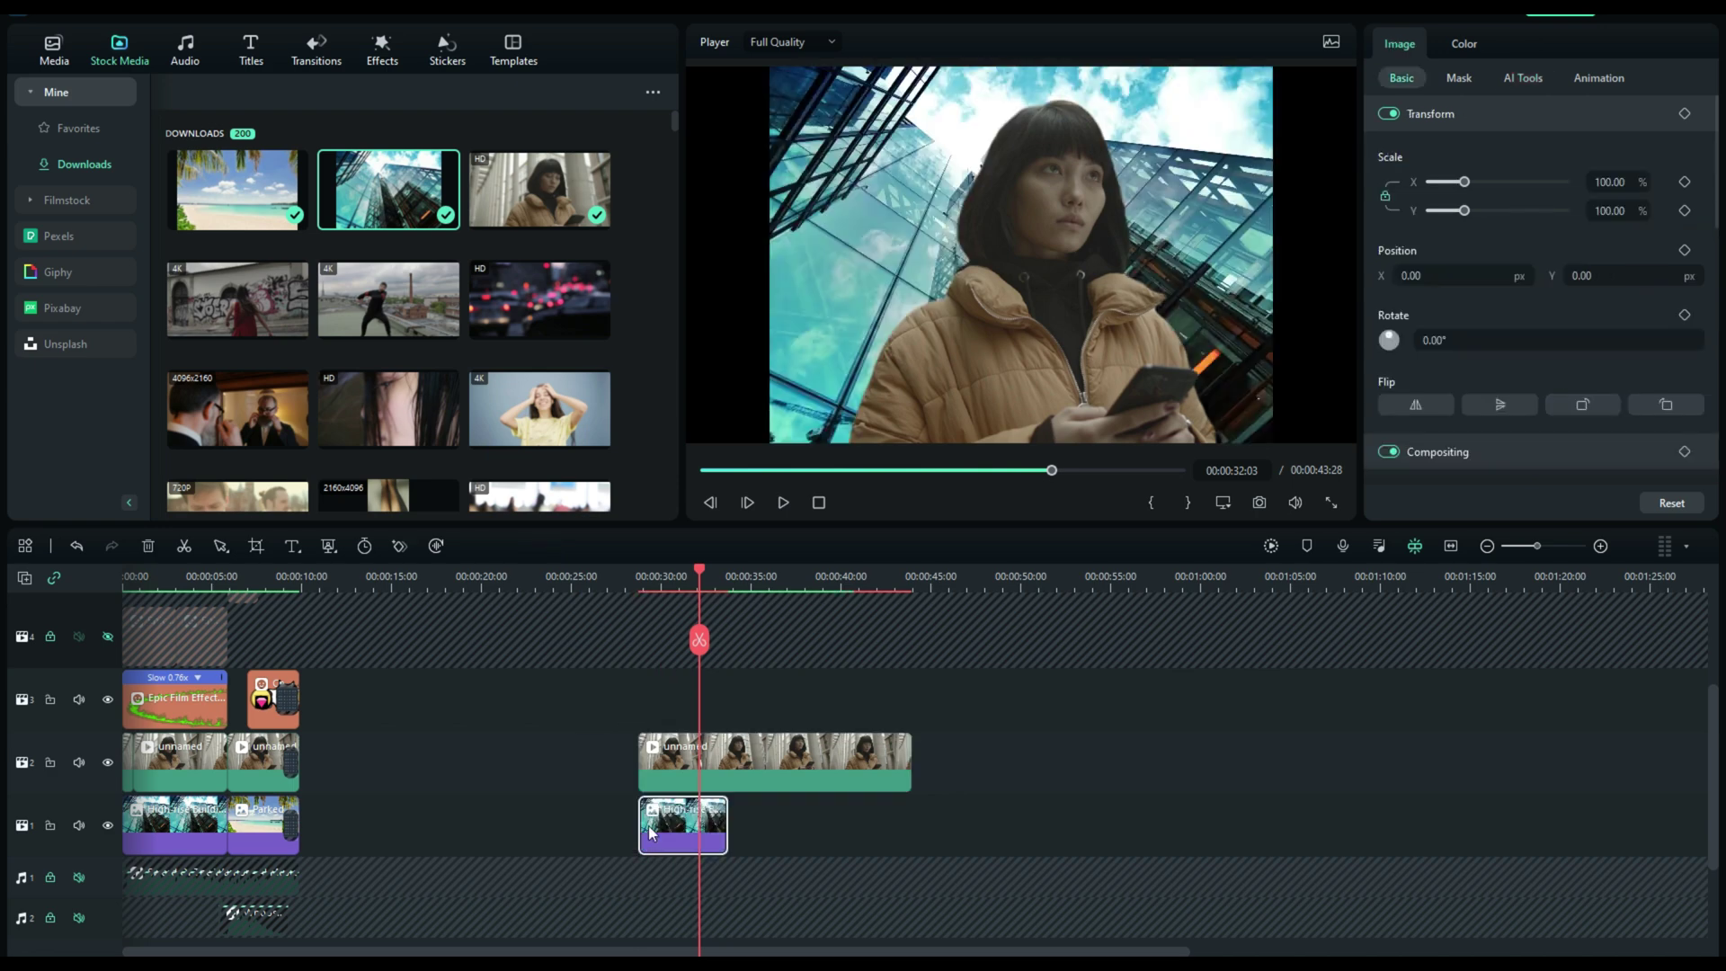
left_click_drag(726, 823, 911, 822)
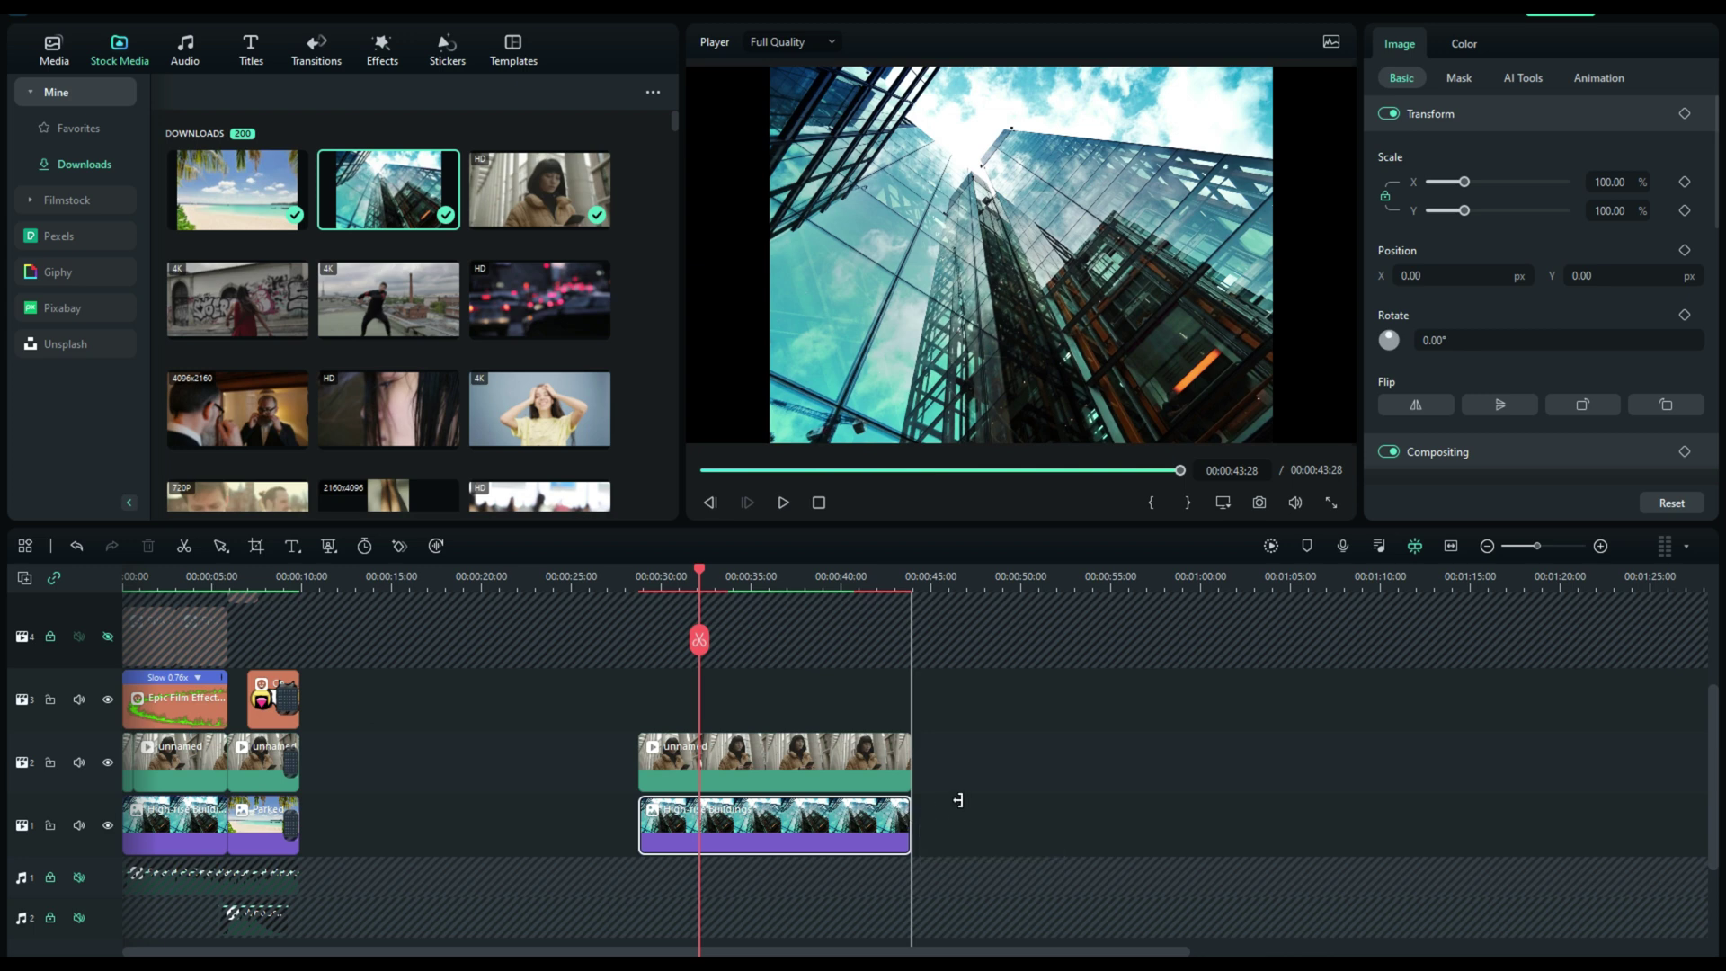
Scale the woman's clip to 87.08% and reposition it to about X -500, Y -140 at the frame's lower left.
left_click(1010, 406)
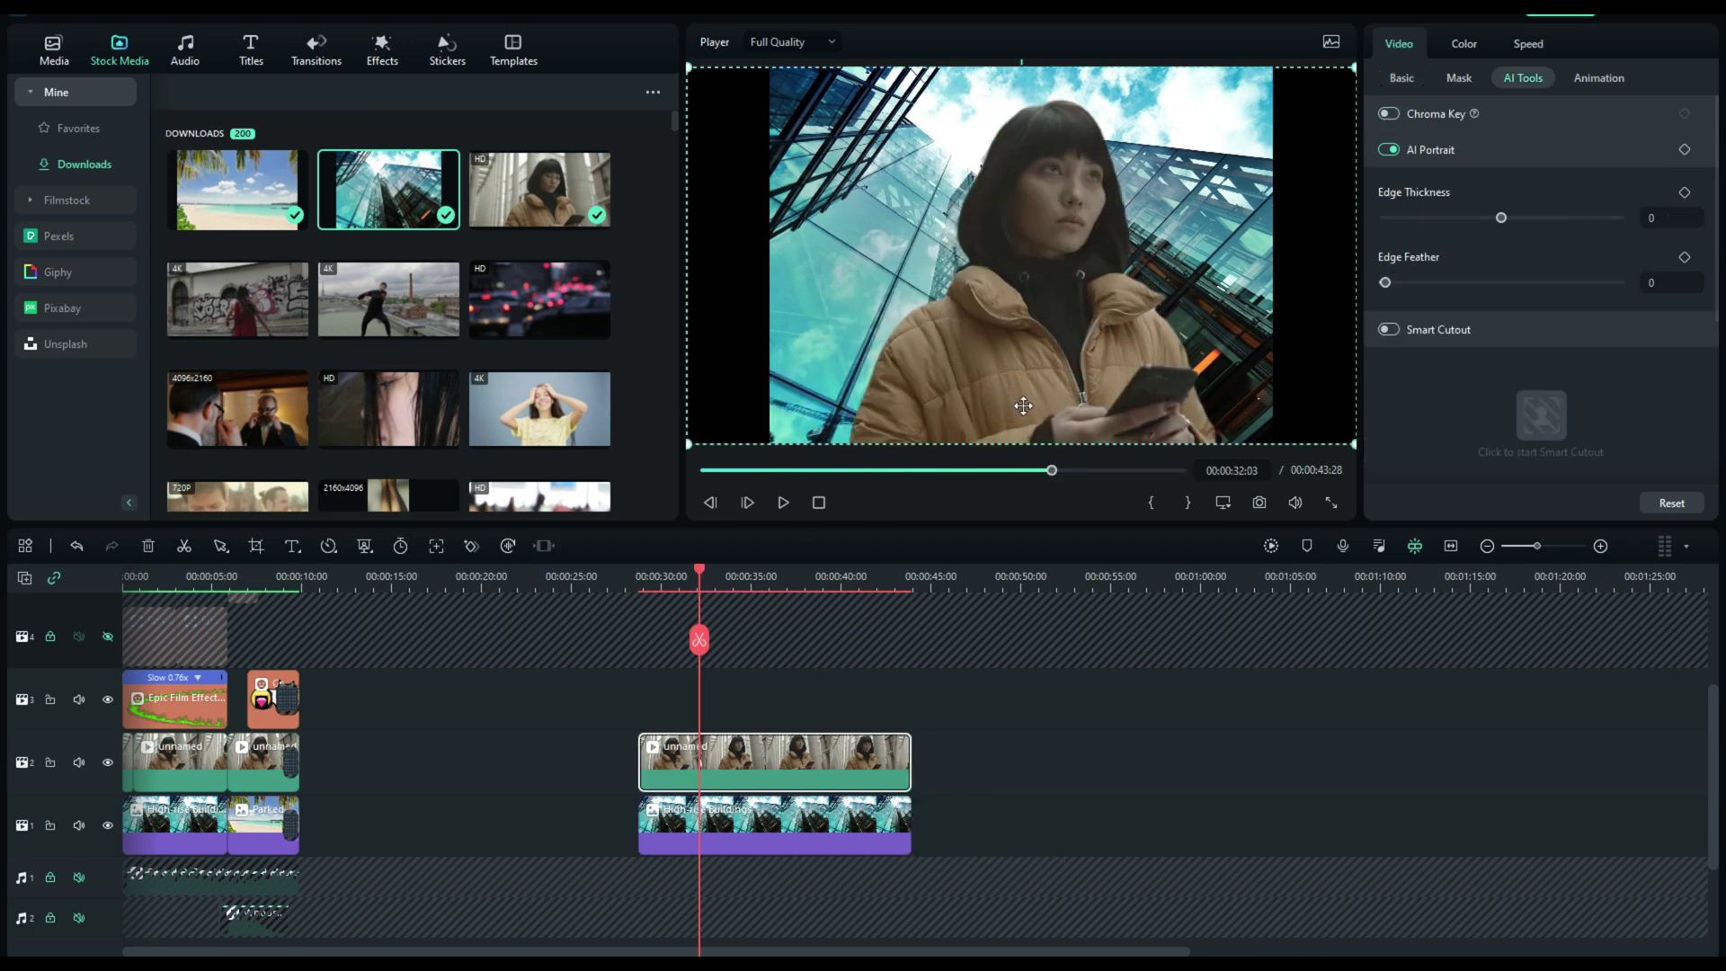
left_click(1405, 81)
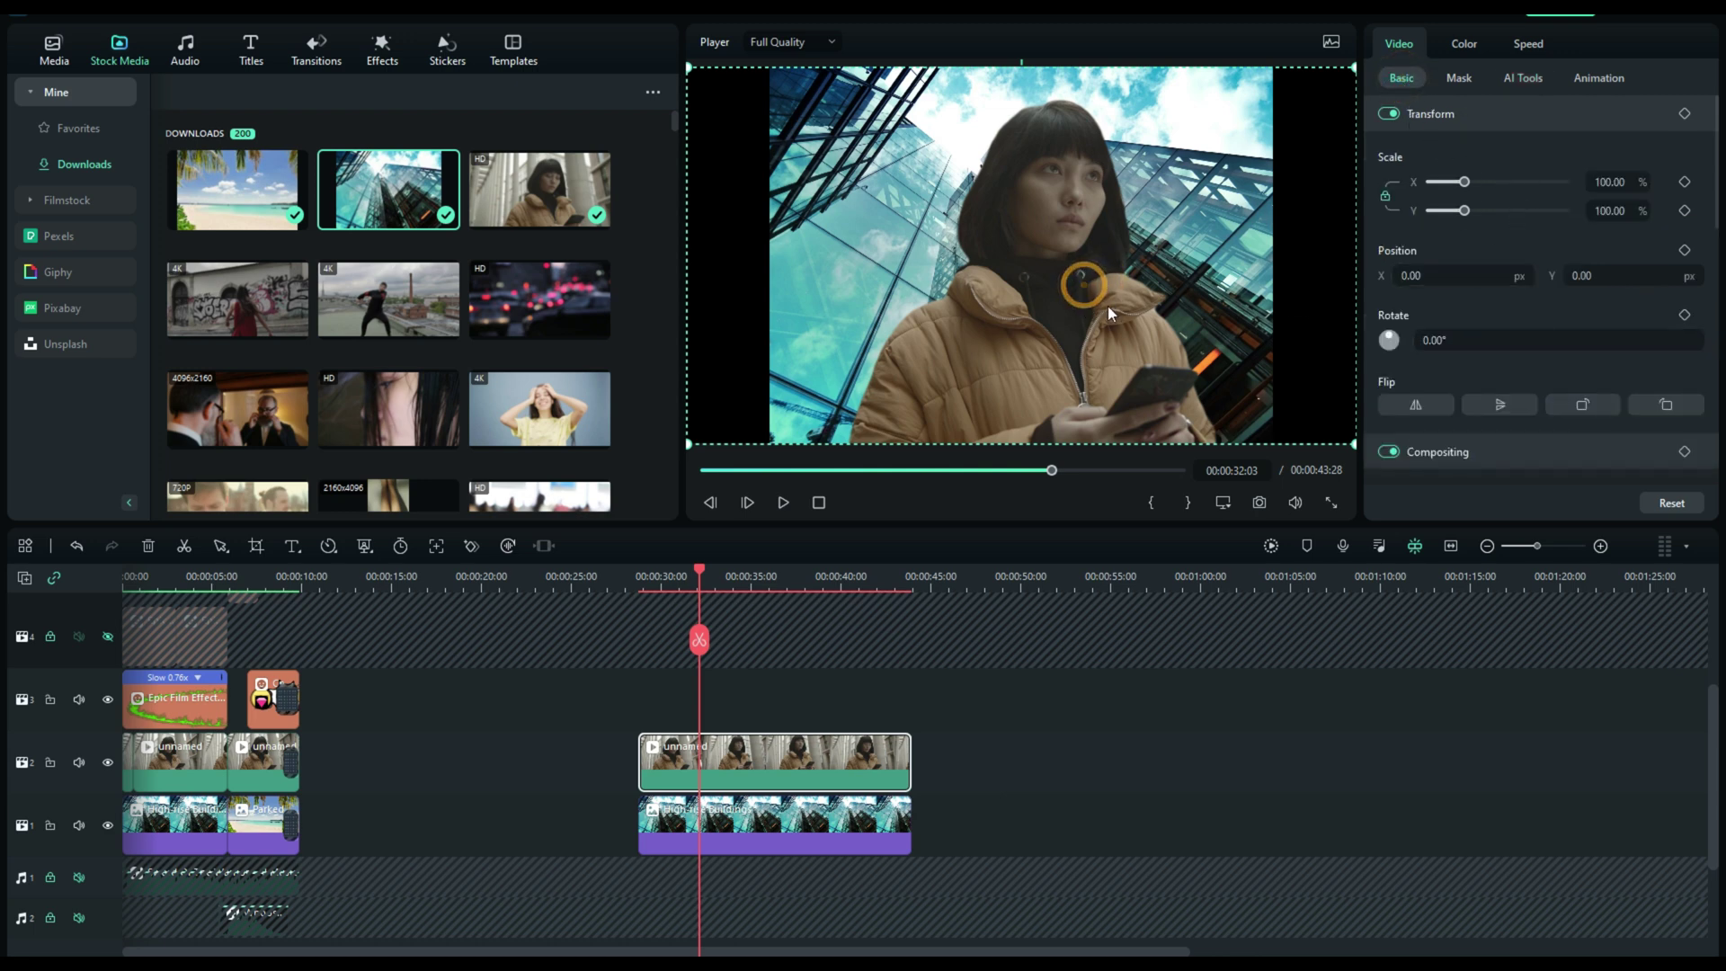
left_click_drag(1078, 297, 1021, 297)
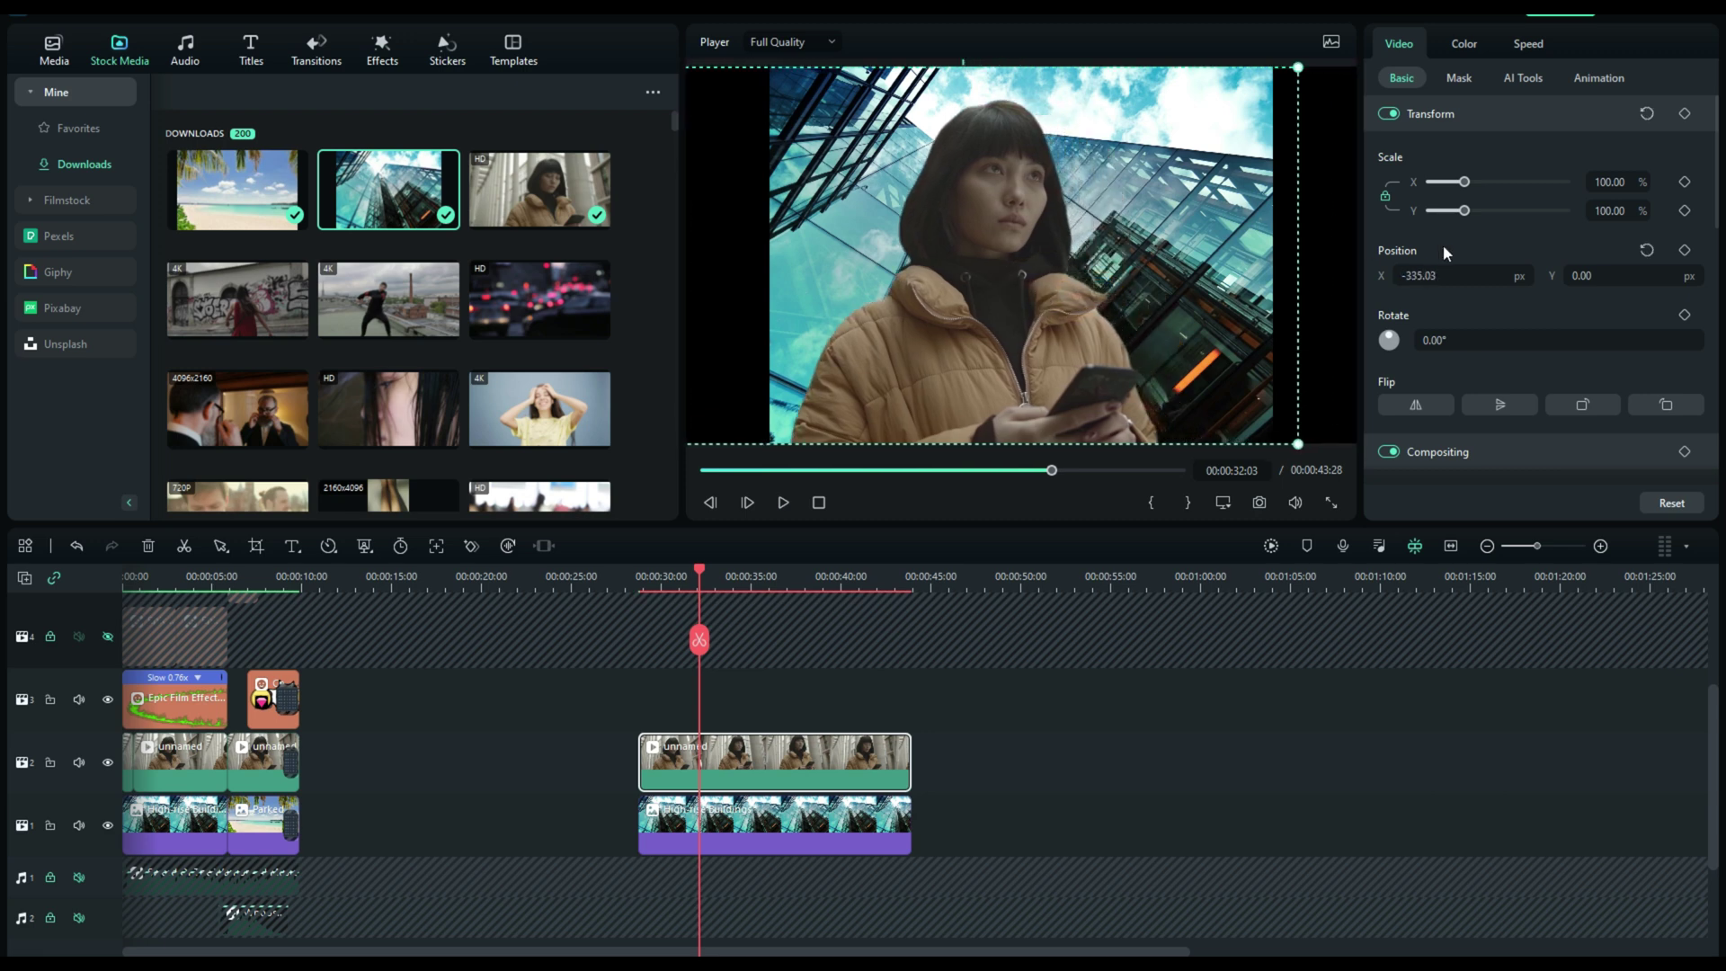
left_click_drag(1465, 182, 1460, 181)
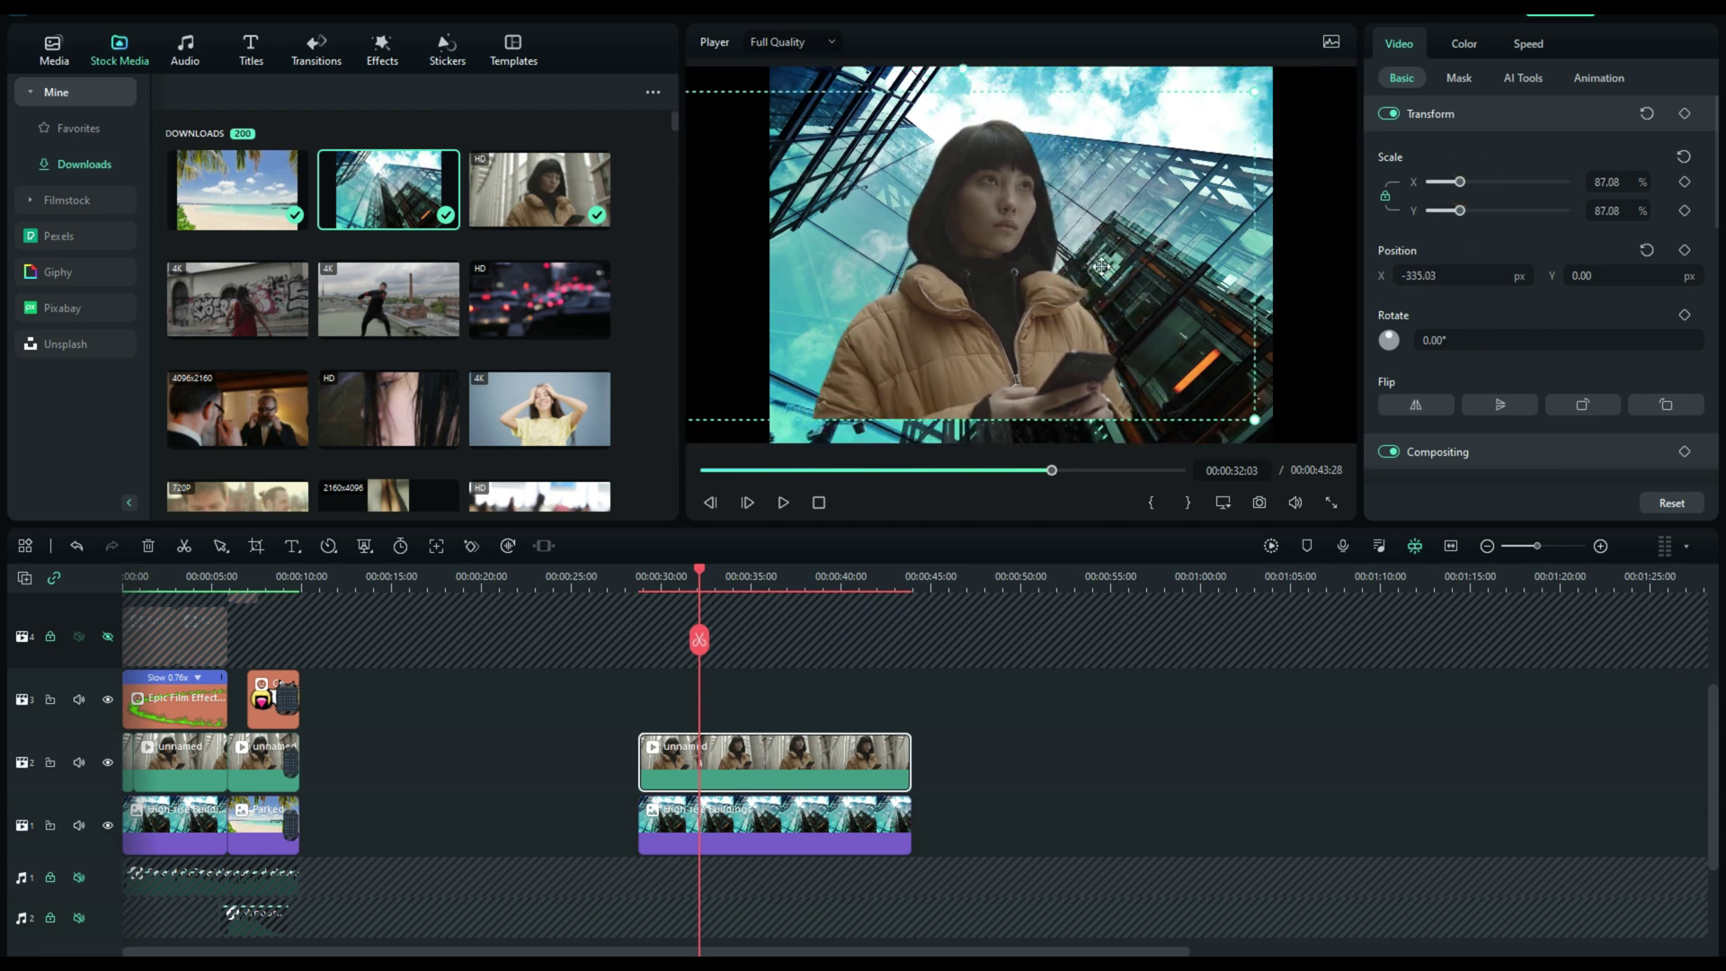
left_click_drag(1016, 310, 1001, 327)
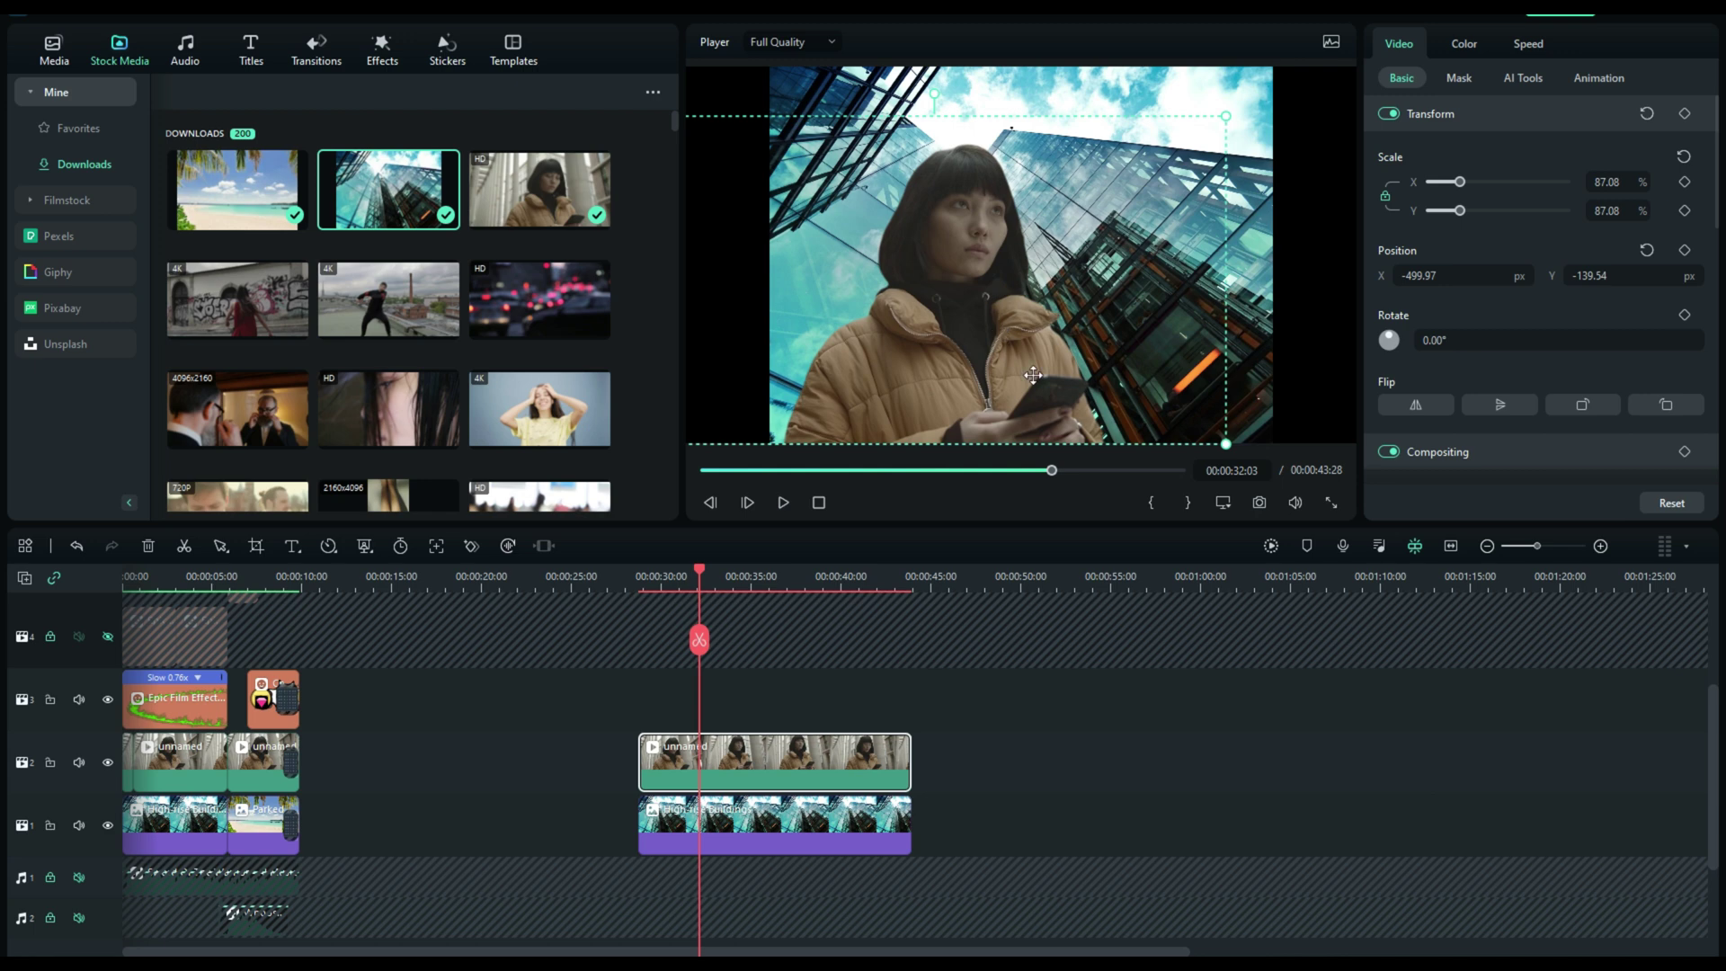
Play back the composite from the start of the woman's clip.
left_click(995, 706)
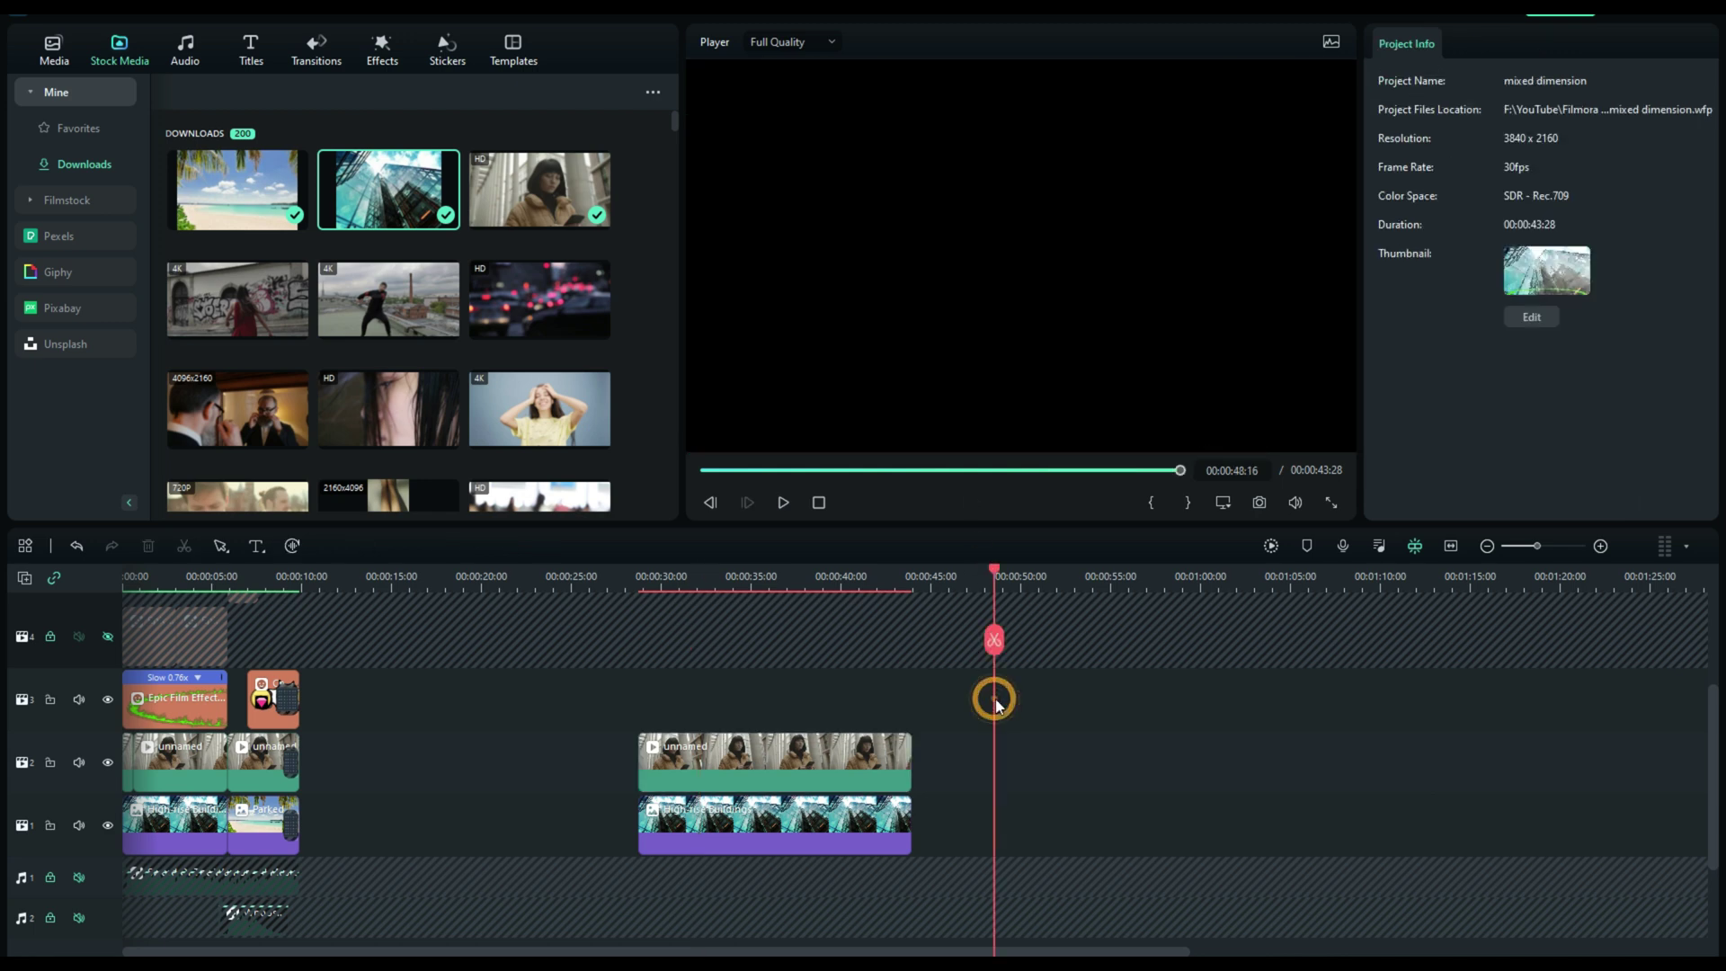
left_click(742, 576)
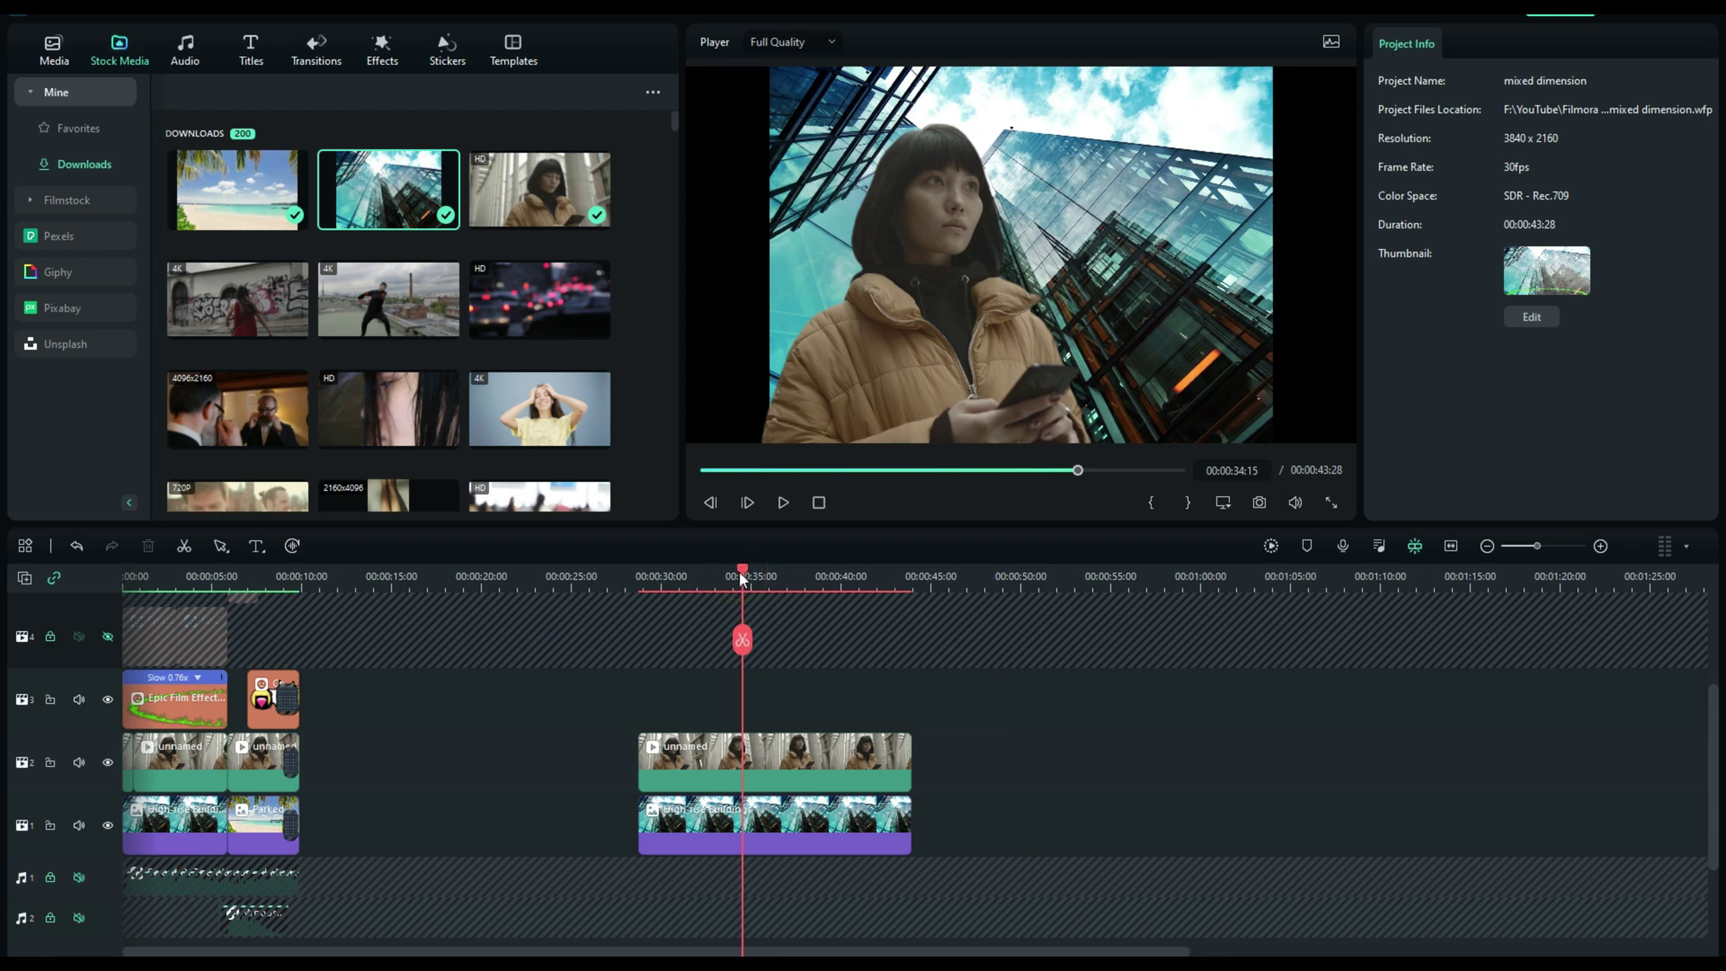
key("Up")
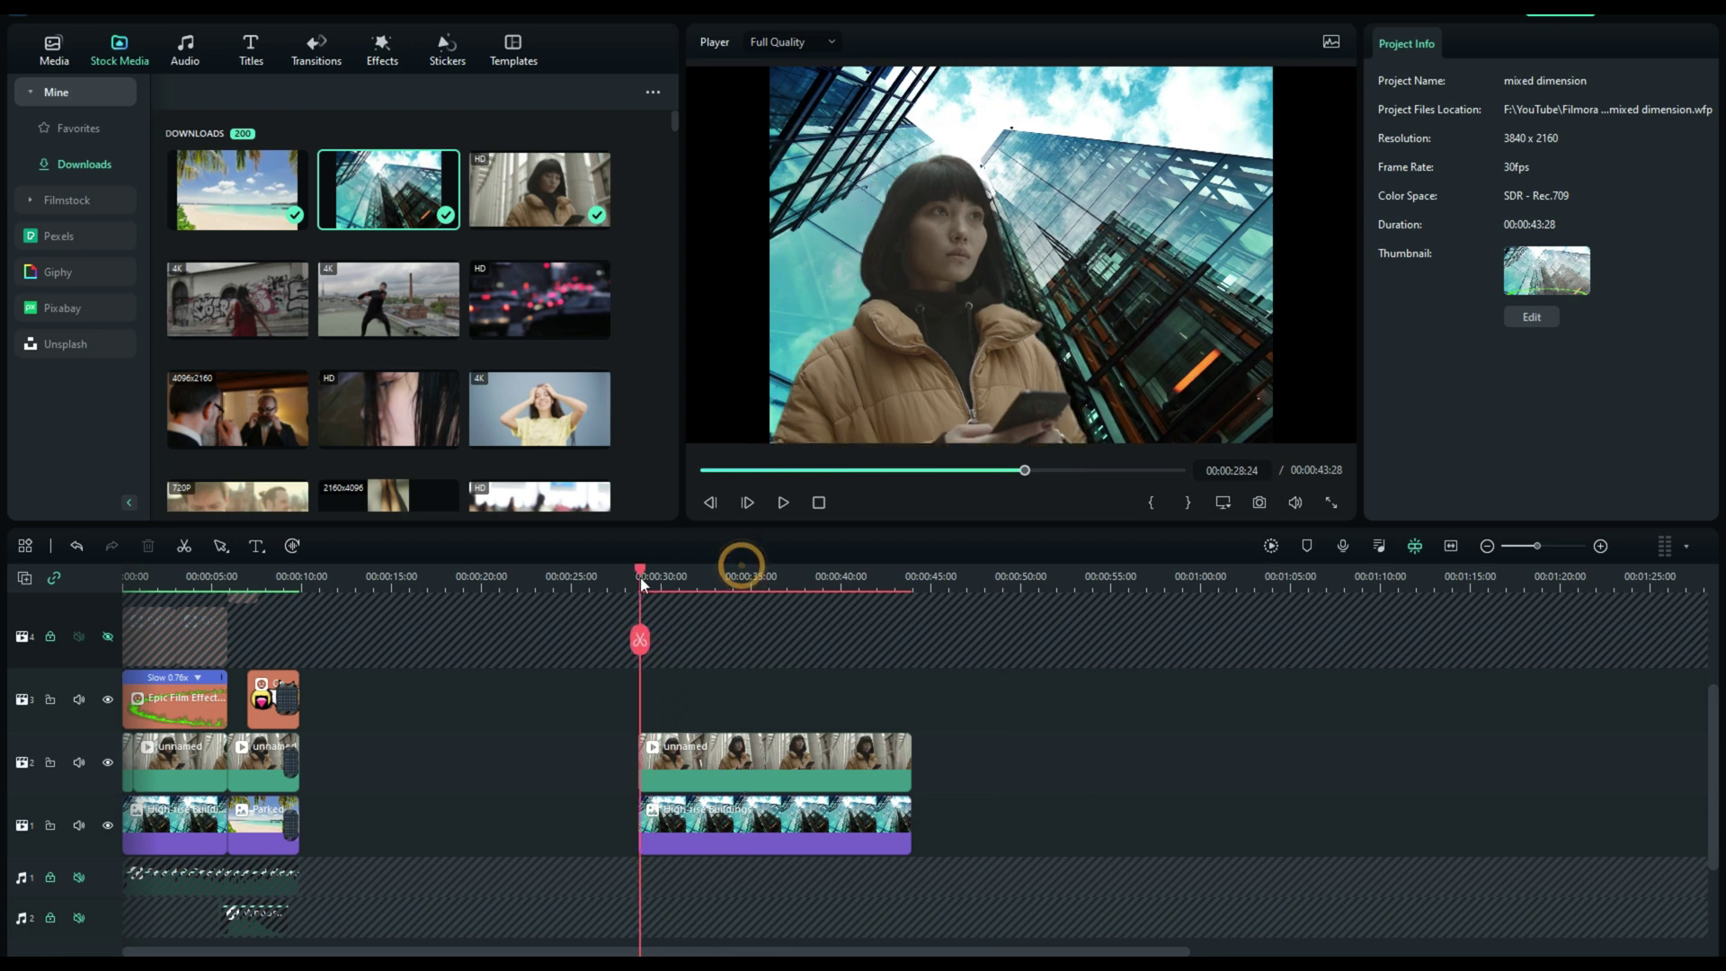
left_click(782, 504)
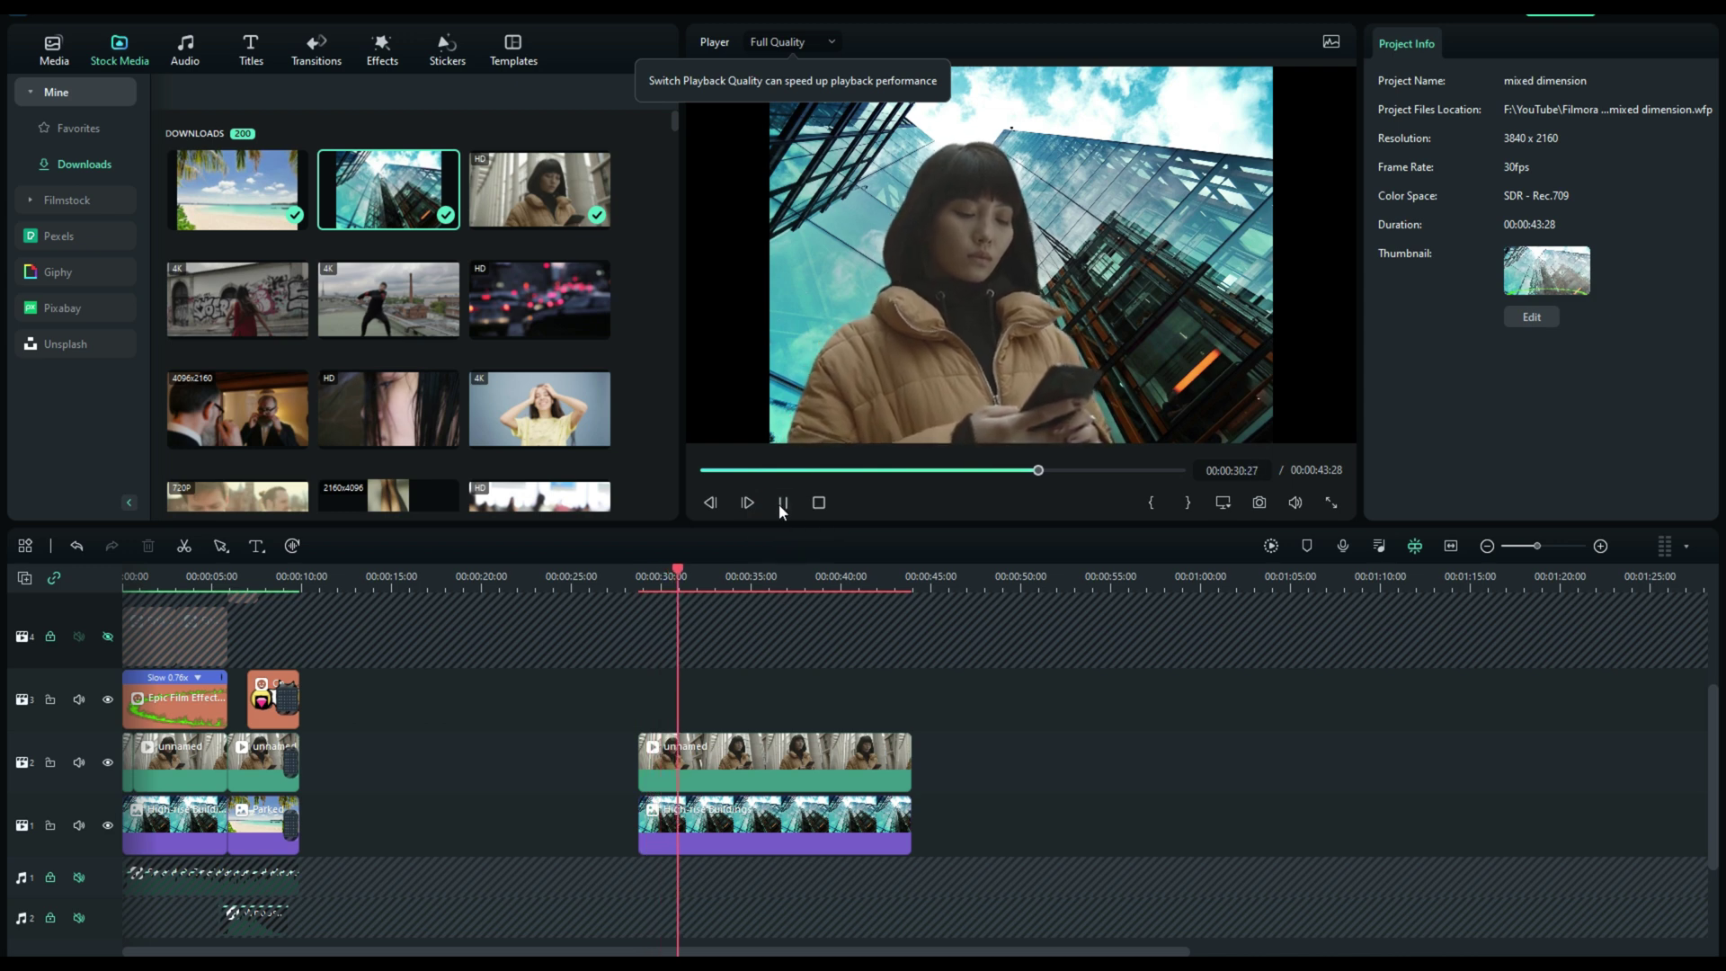
left_click(781, 504)
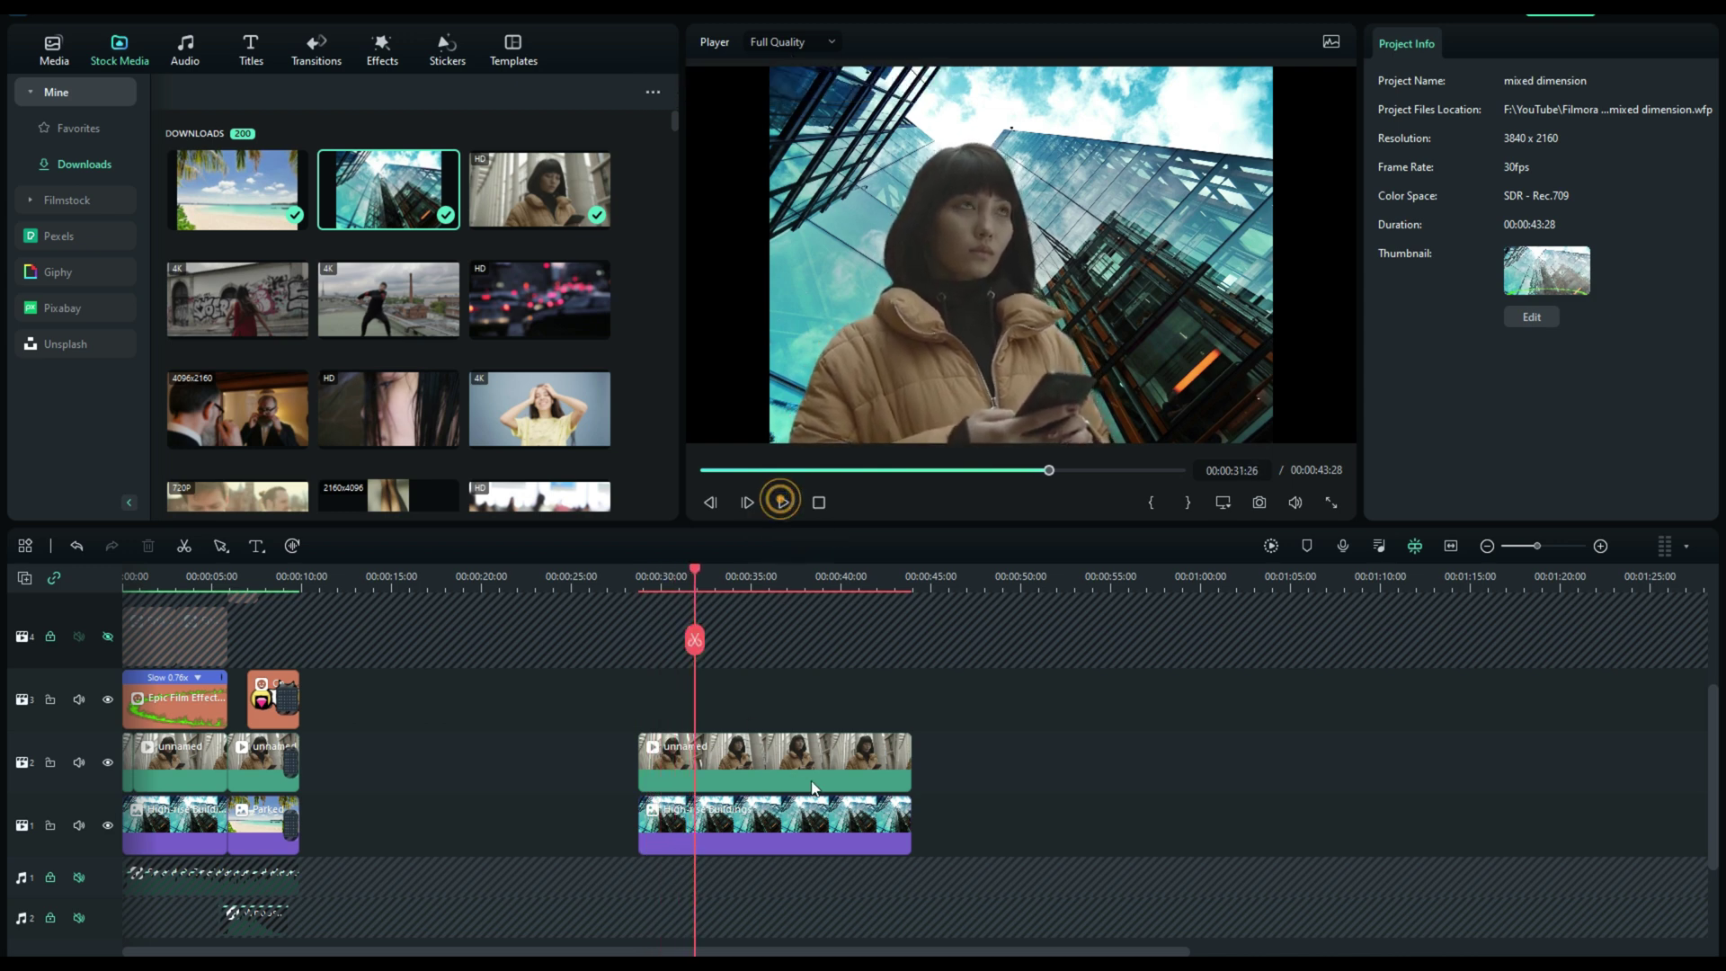
Make the building image fill the whole frame and shift the woman's clip to about X -531.
right_click(810, 827)
left_click(874, 481)
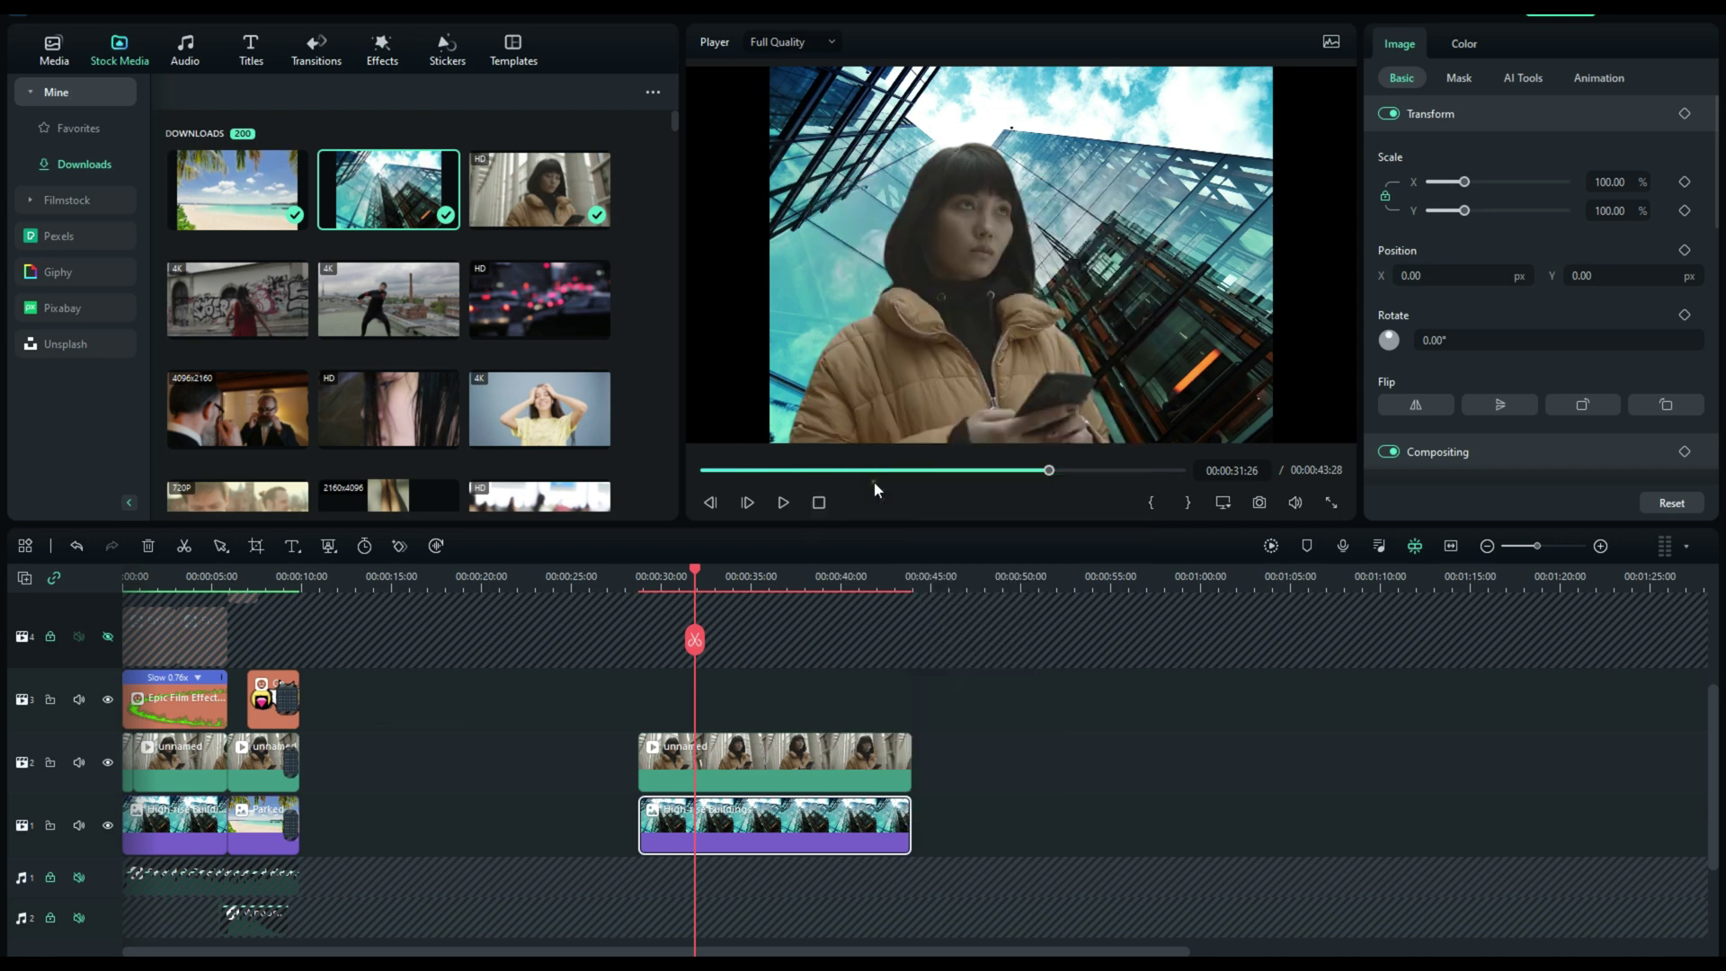
left_click(961, 384)
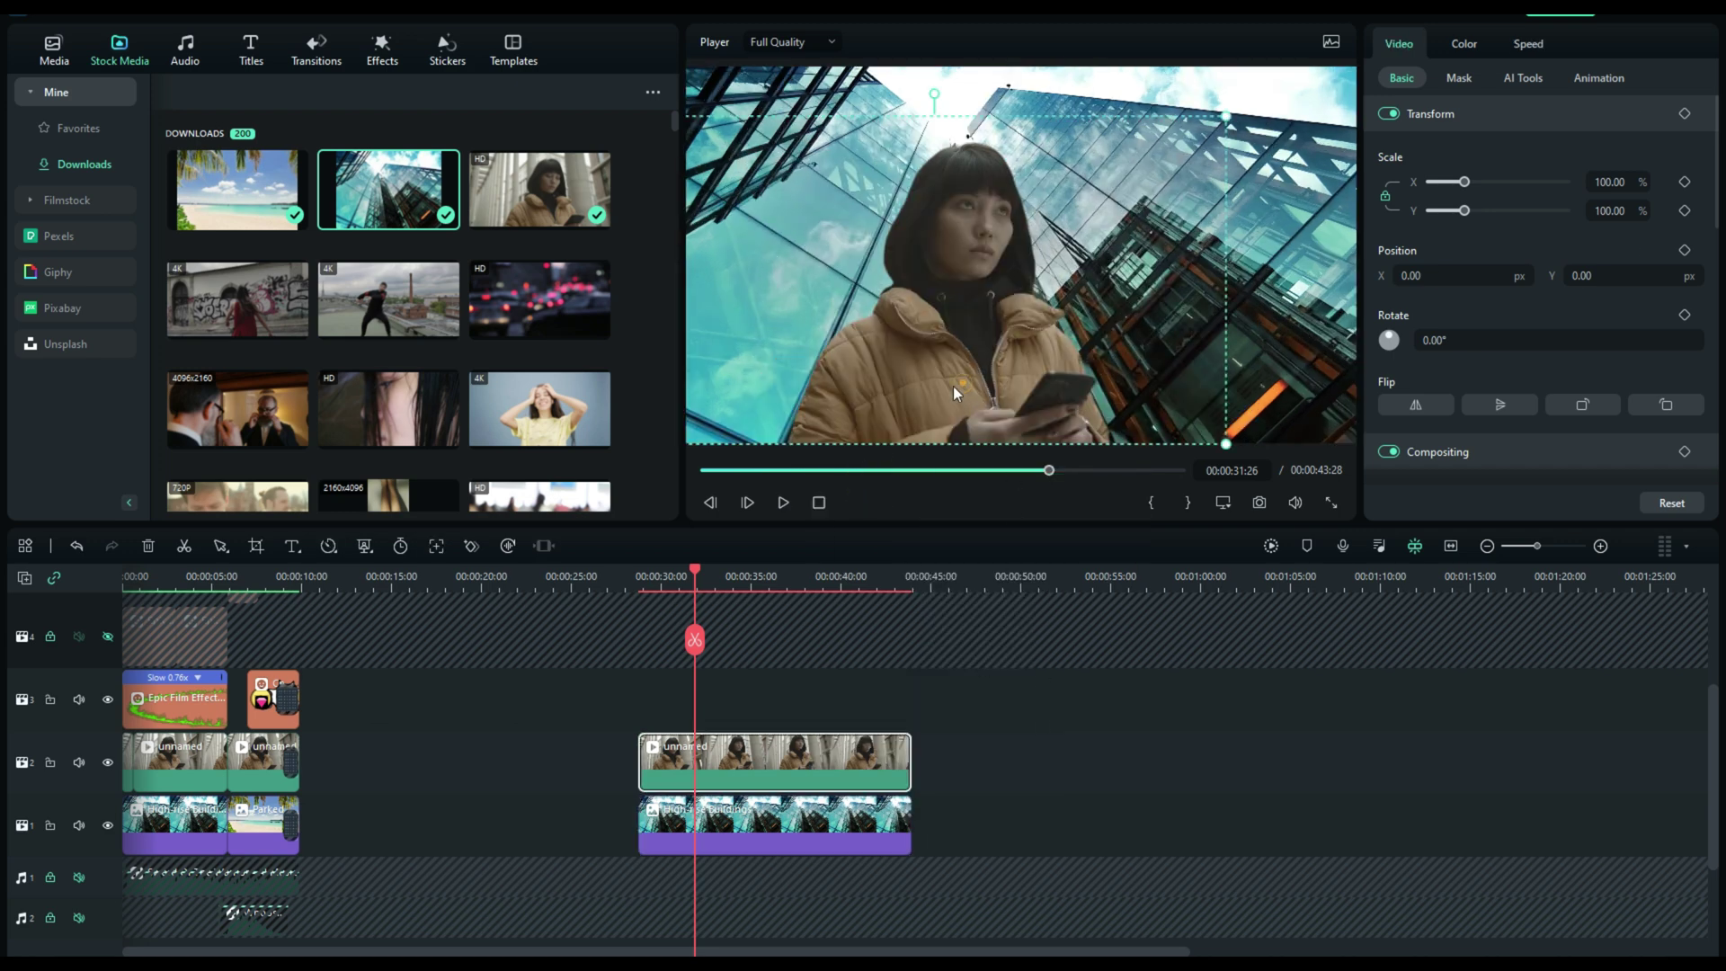
left_click(721, 580)
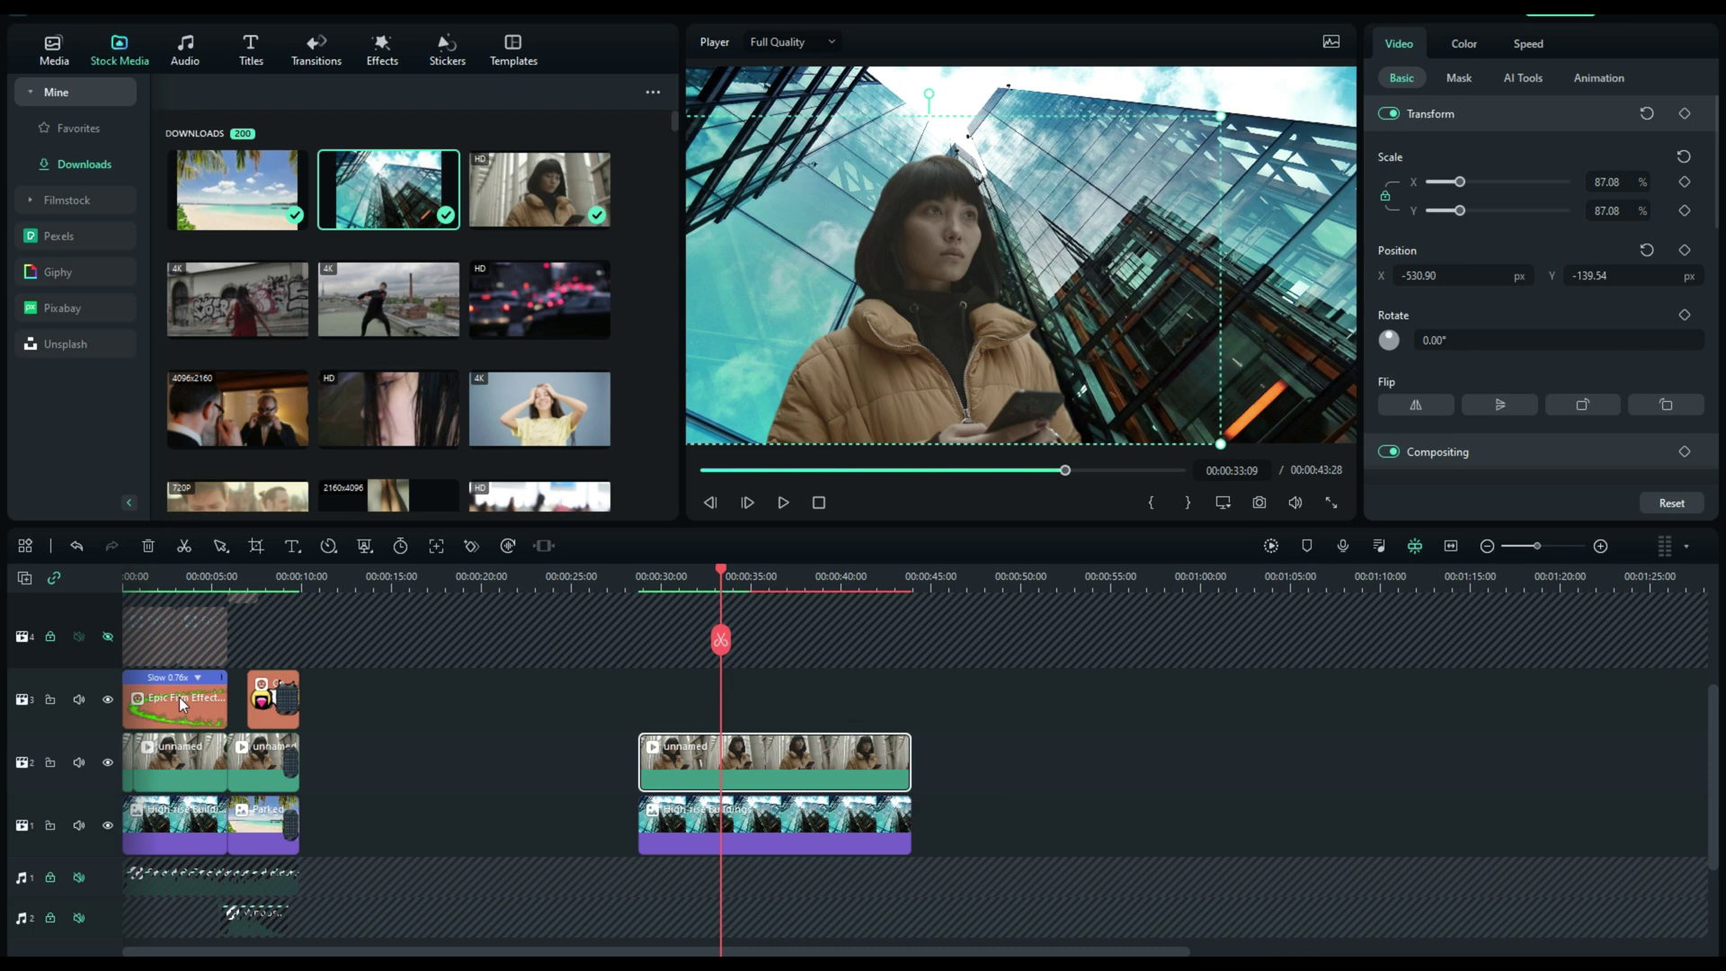
Unhide and unlock video tracks 4 and 5, with the playhead at the start of the woman's clip.
left_click(640, 697)
scroll(1019, 585, "up", 3)
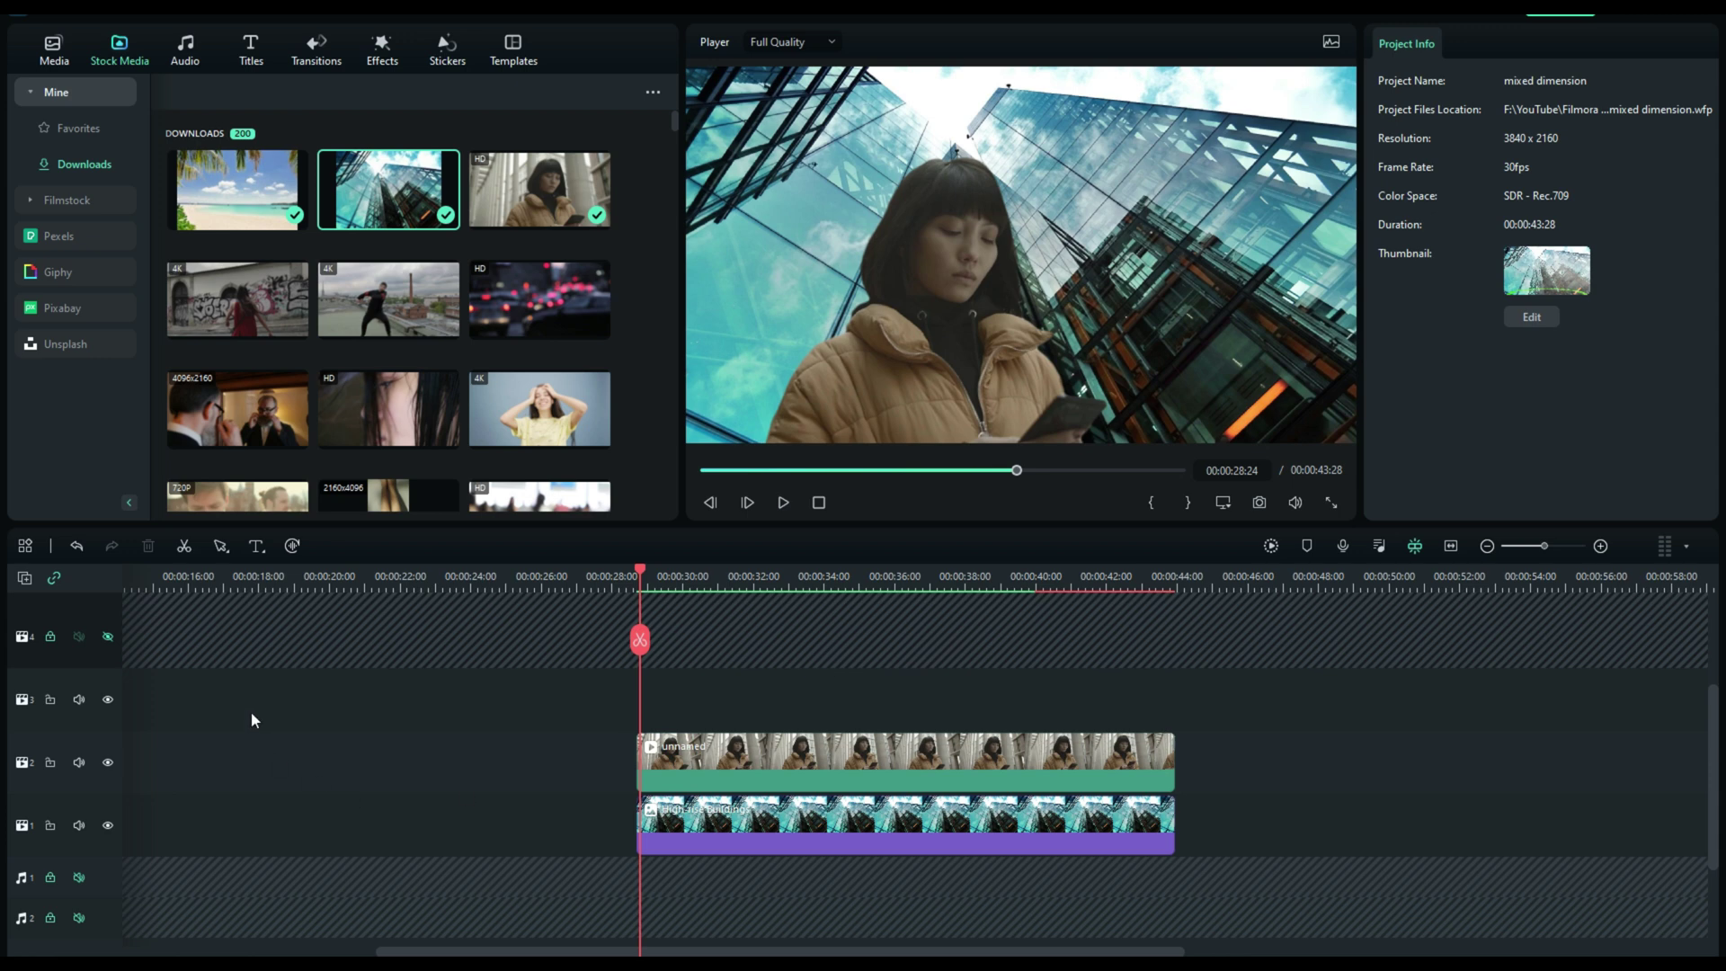
left_click(107, 637)
left_click(50, 636)
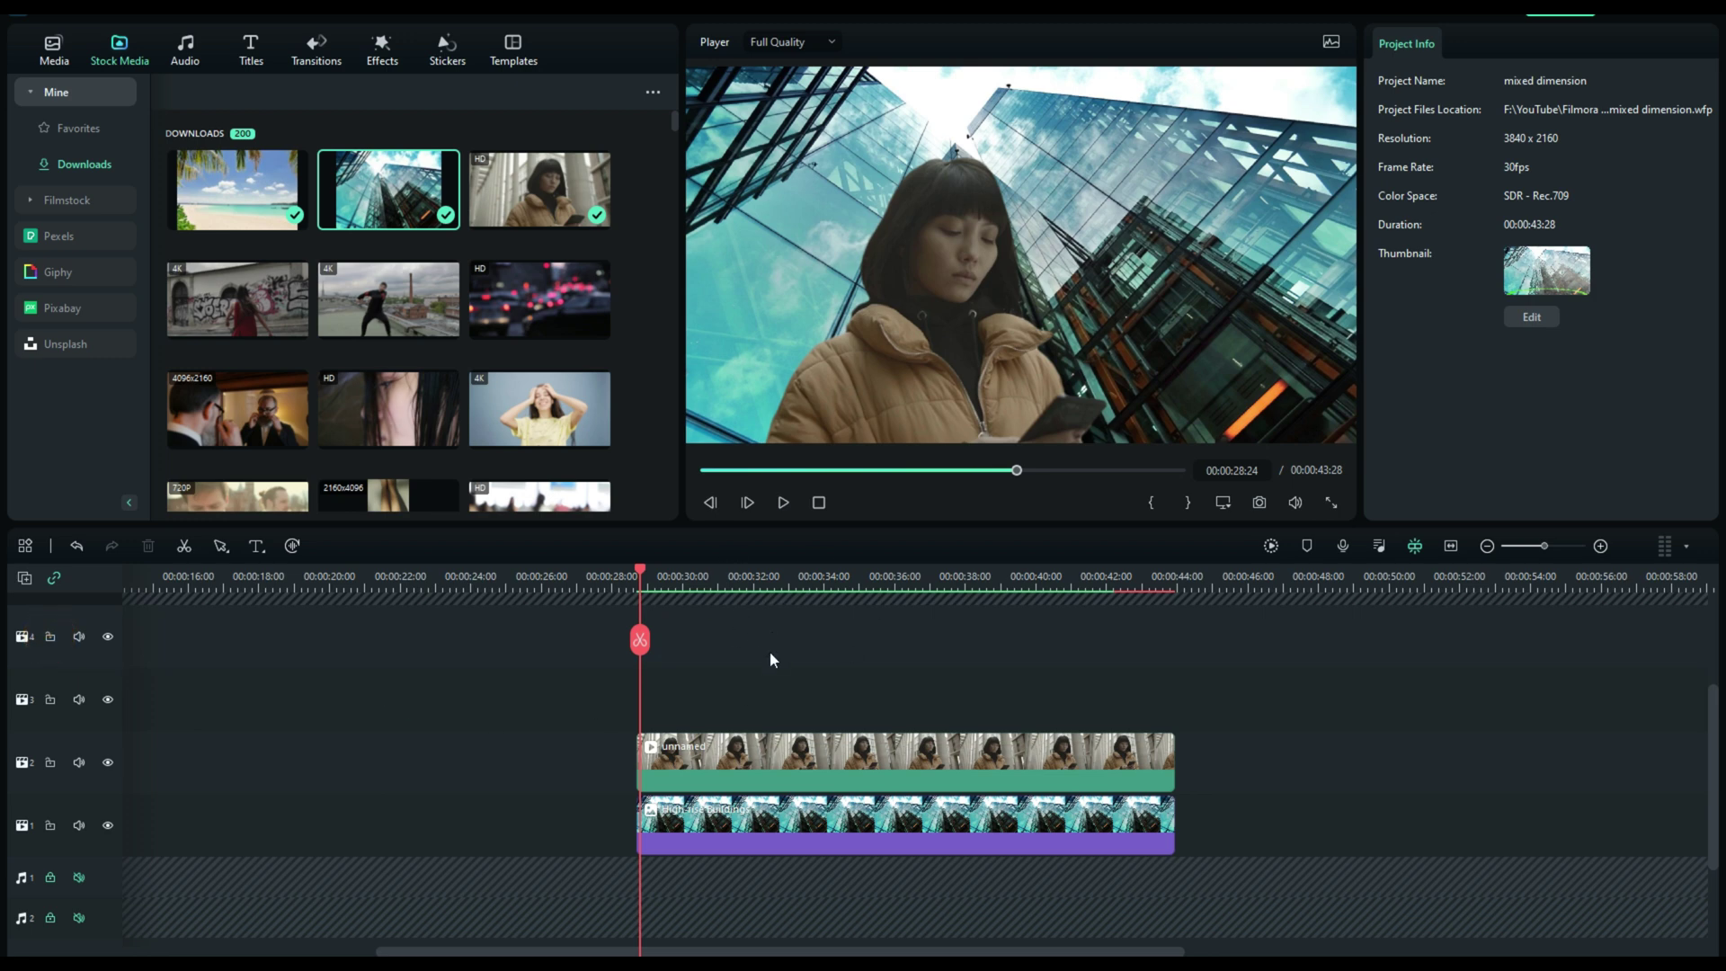
scroll(773, 653, "up", 1)
left_click(108, 625)
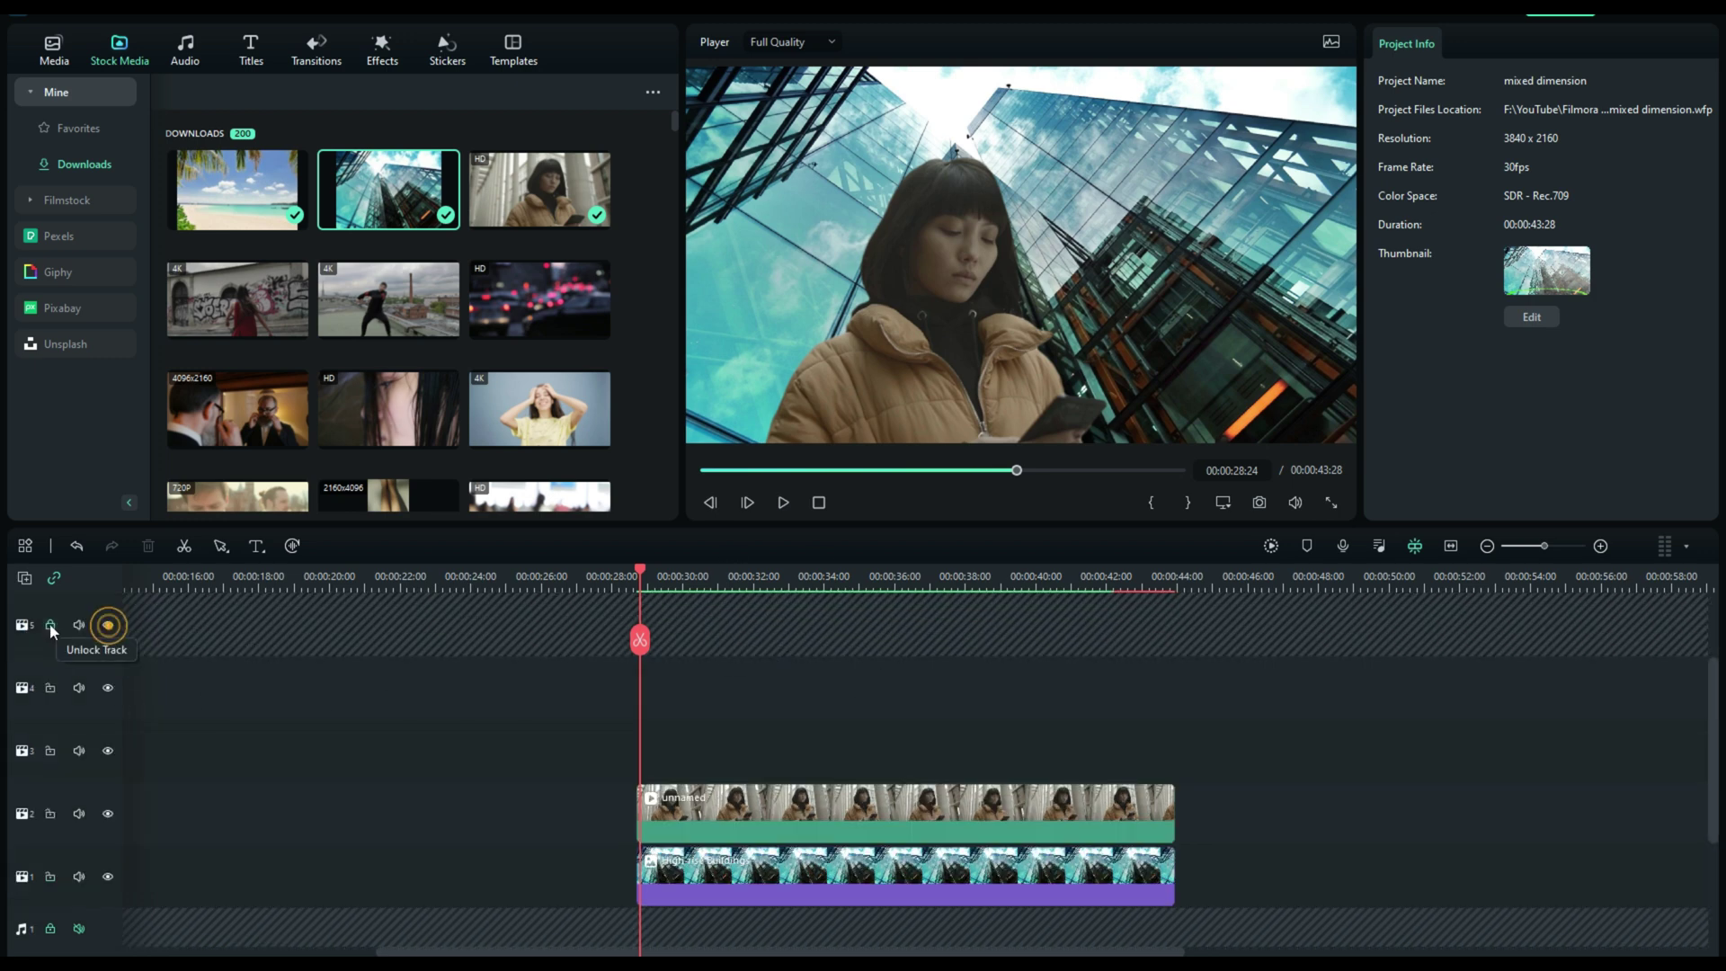
left_click(50, 625)
scroll(535, 744, "down", 1)
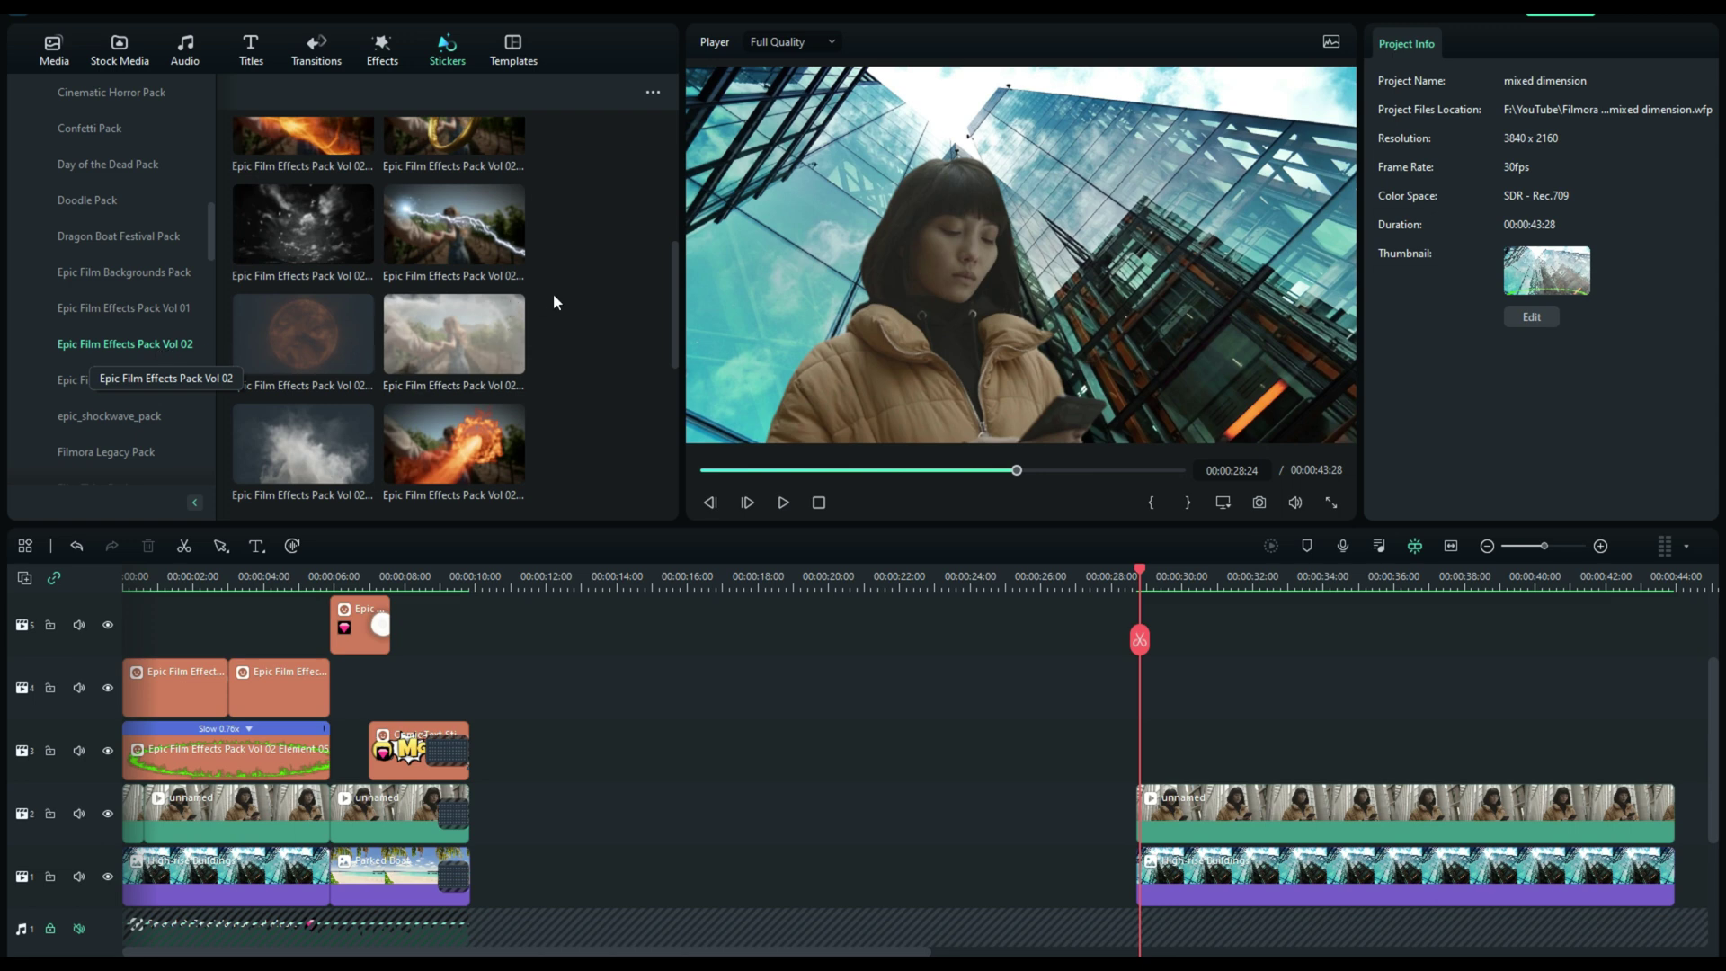
Place the green ring element from Epic Film Effects Pack Vol 02 on track 3 at the woman's clip start and preview it.
left_click_drag(677, 302, 693, 200)
mouse_move(256, 311)
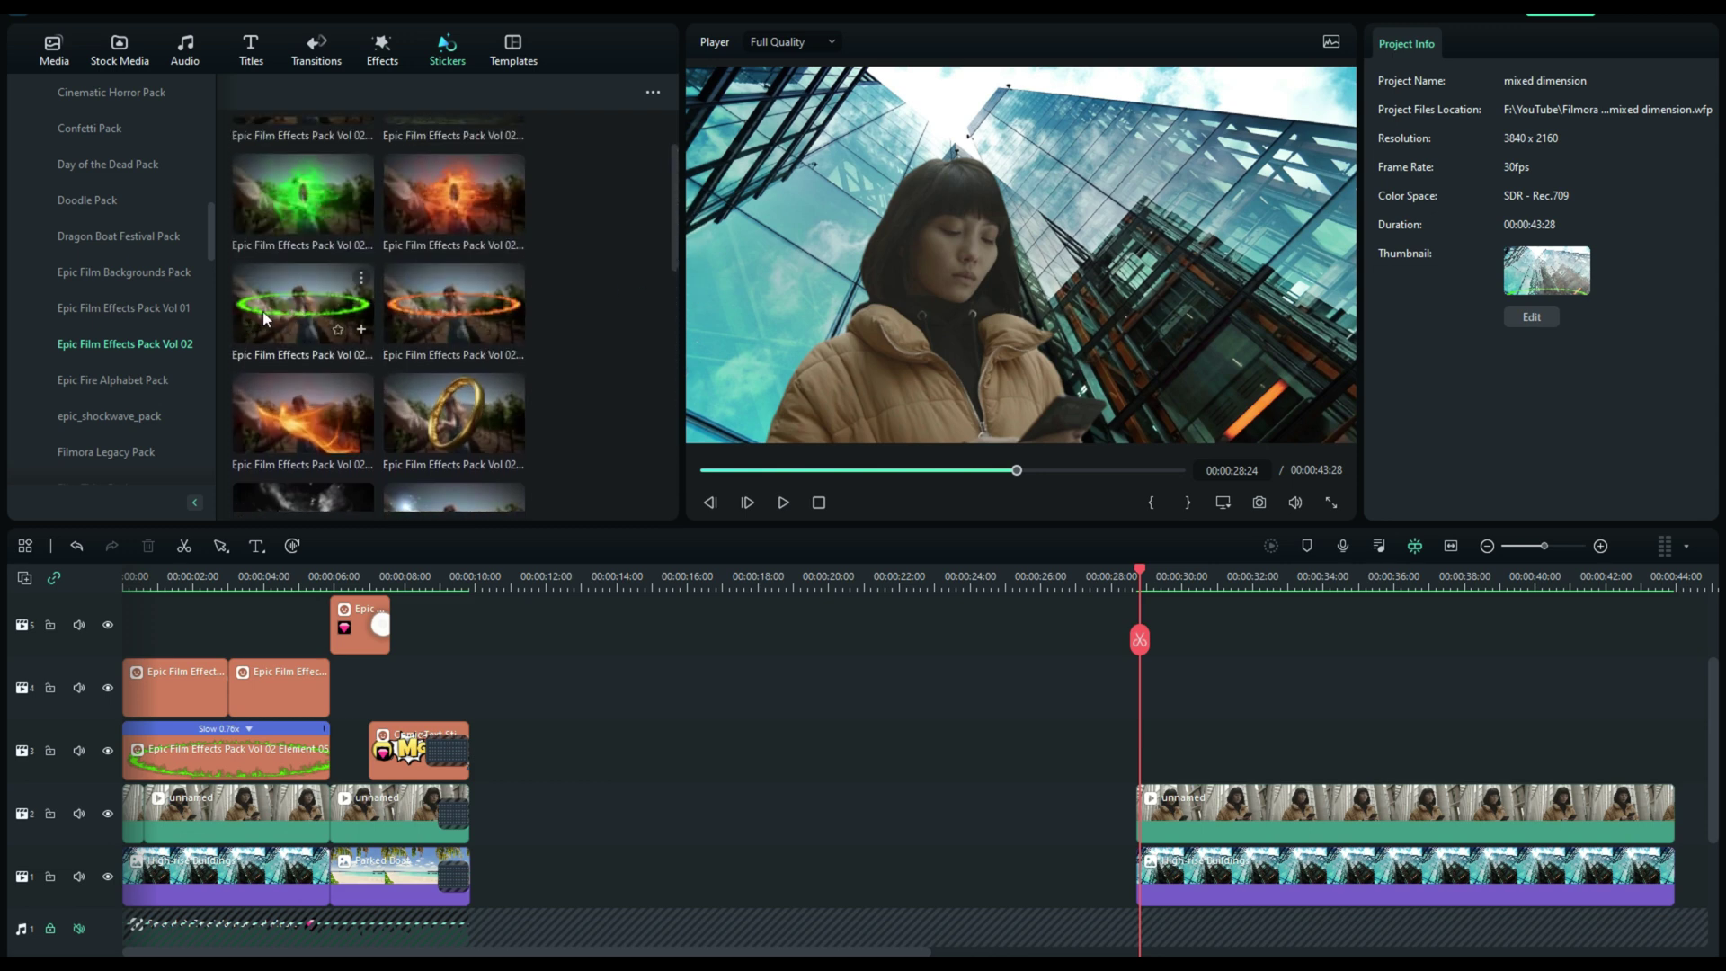
left_click_drag(304, 313, 1144, 743)
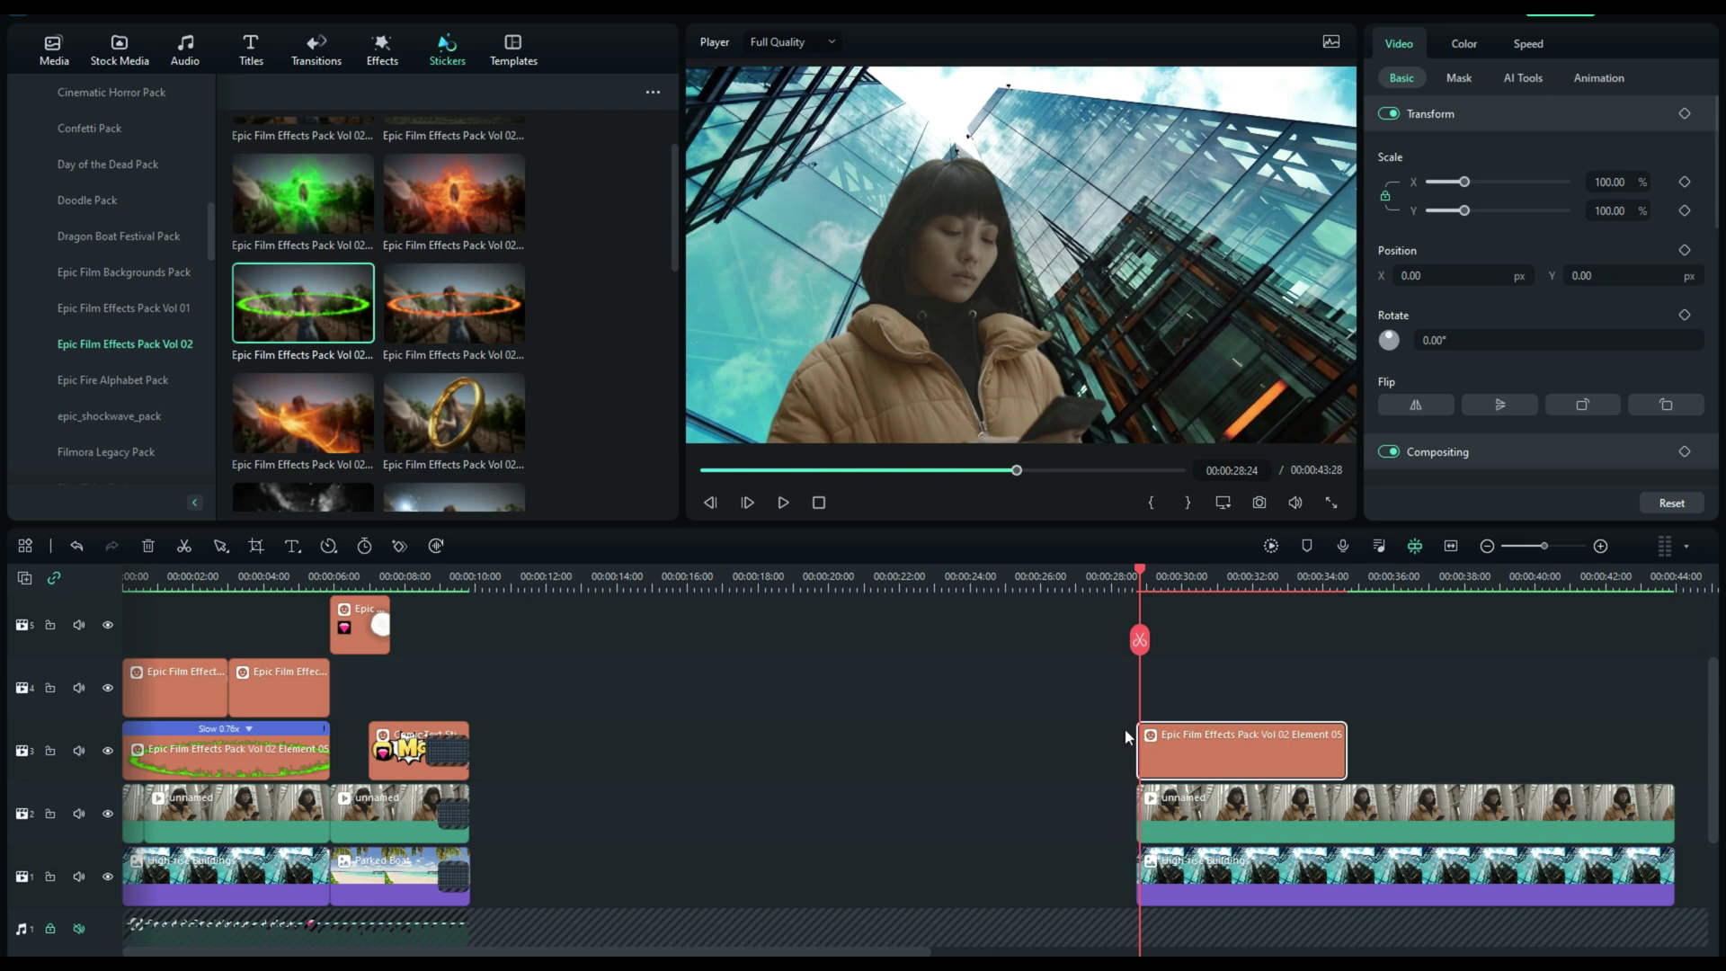
scroll(1127, 737, "right", 5)
left_click_drag(826, 572, 910, 598)
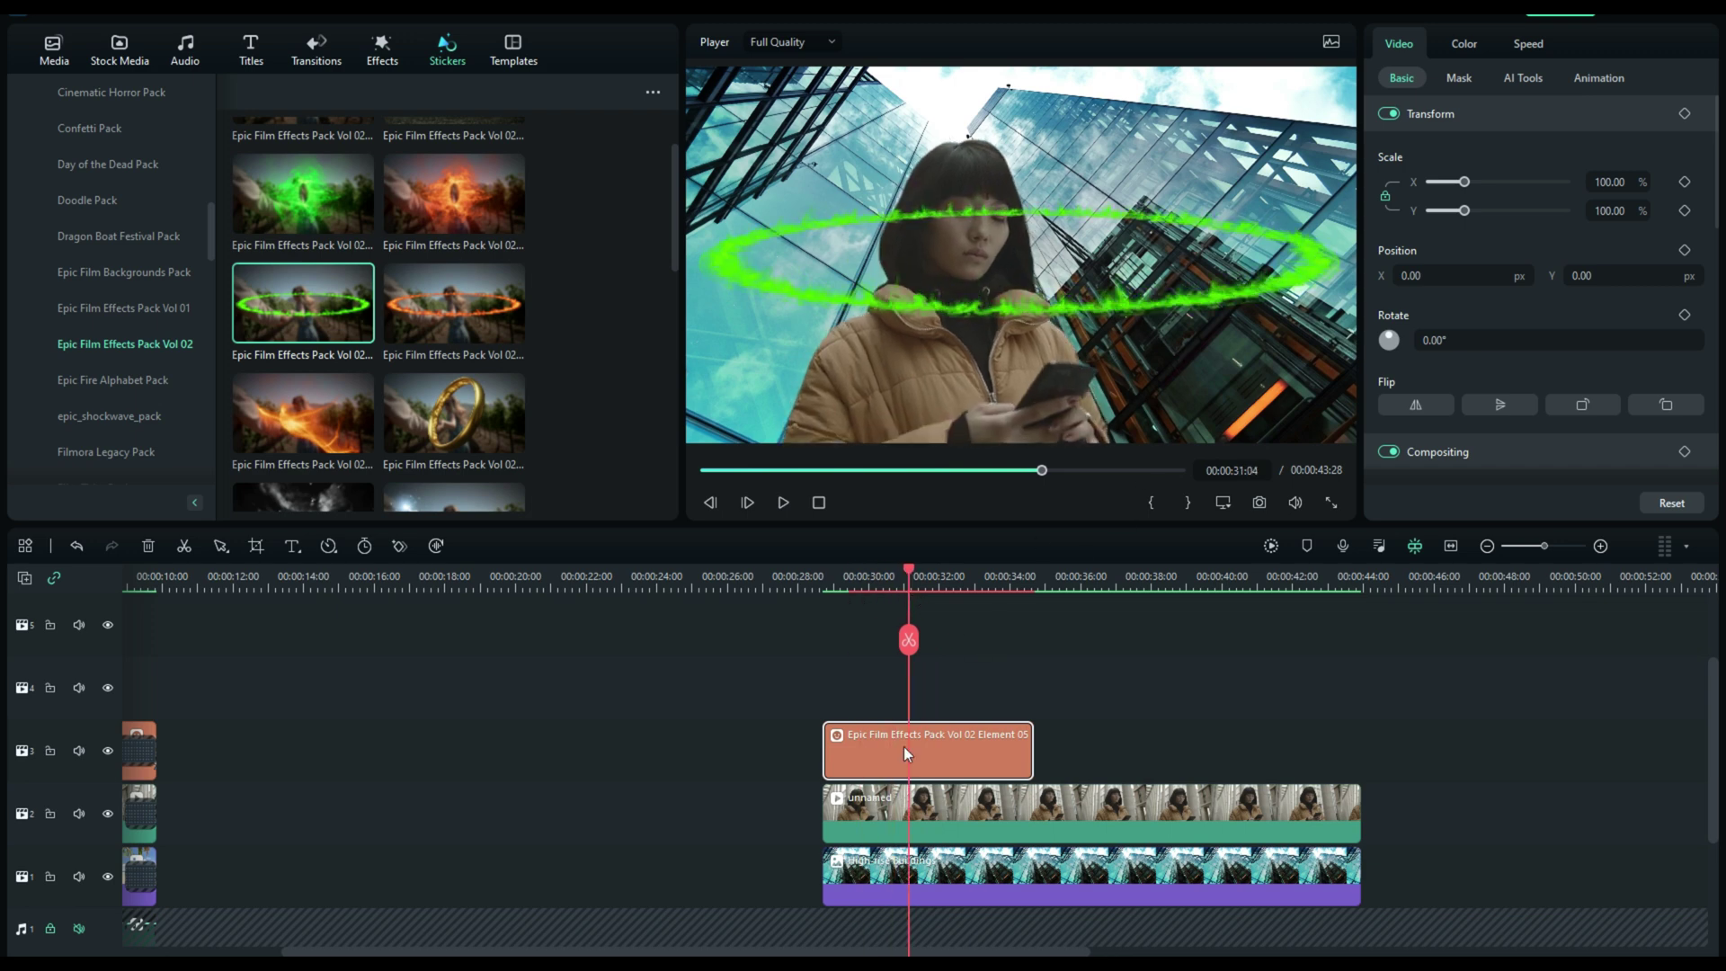
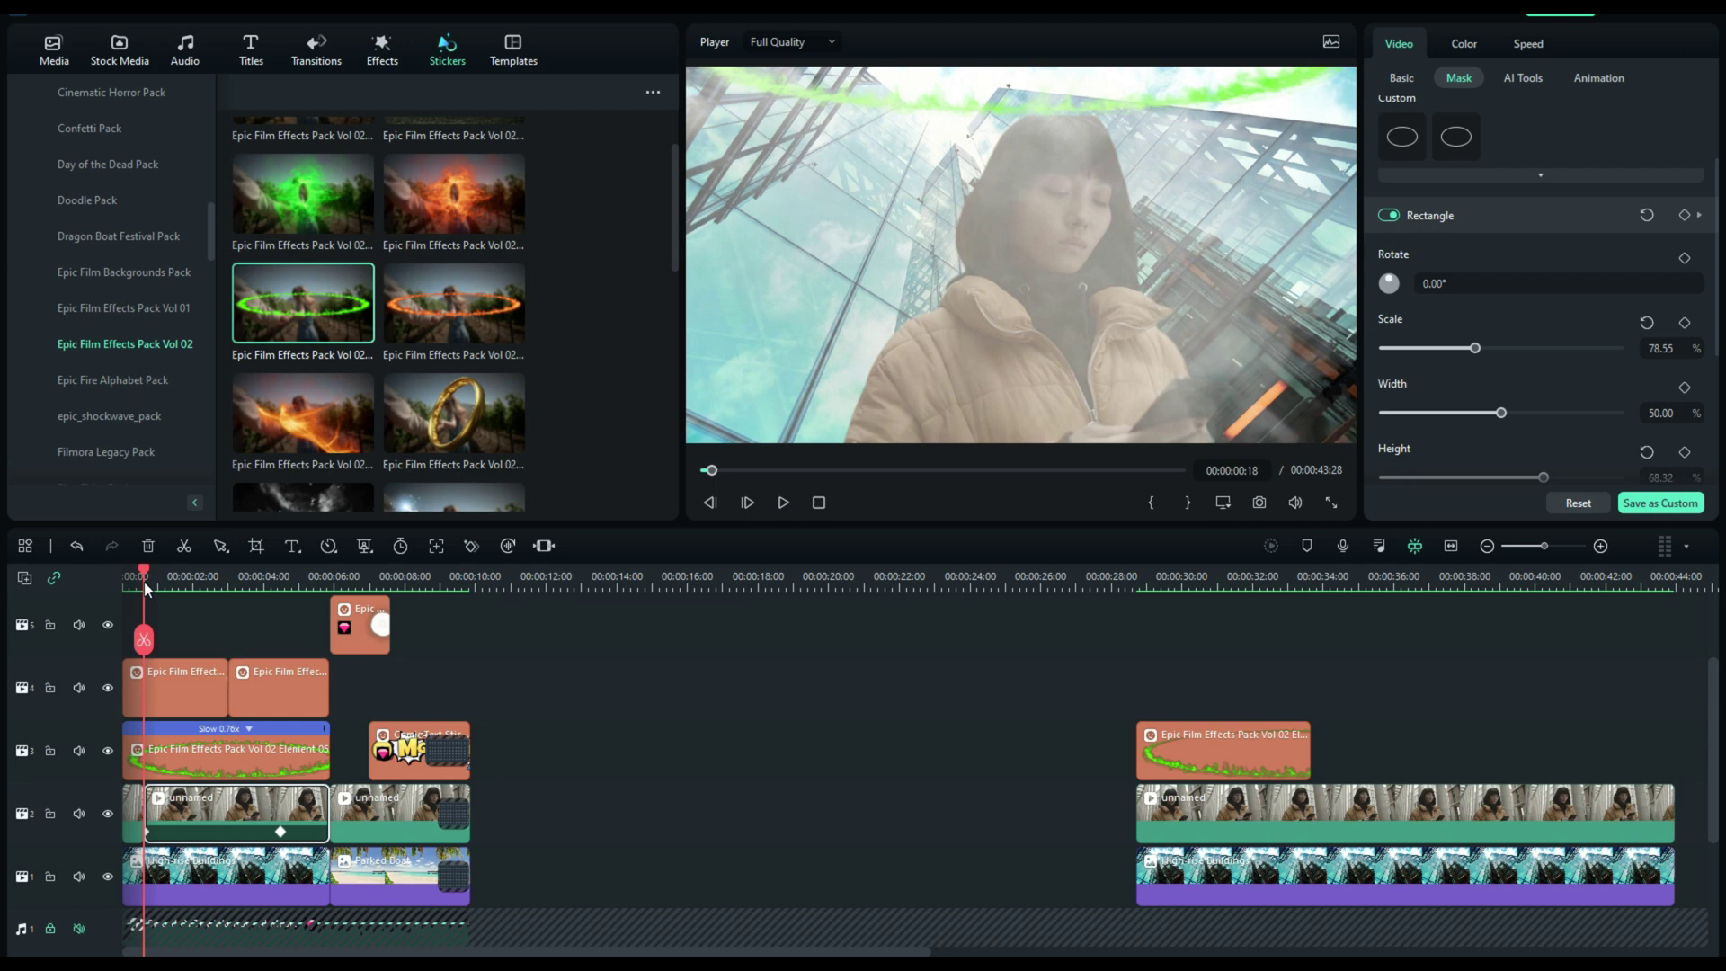
At the ring clip's start, raise the green ring to the frame's upper edge, about Y 1387, and add a position keyframe.
mouse_move(146, 587)
left_mouse_down()
mouse_move(126, 578)
mouse_move(142, 575)
left_mouse_up()
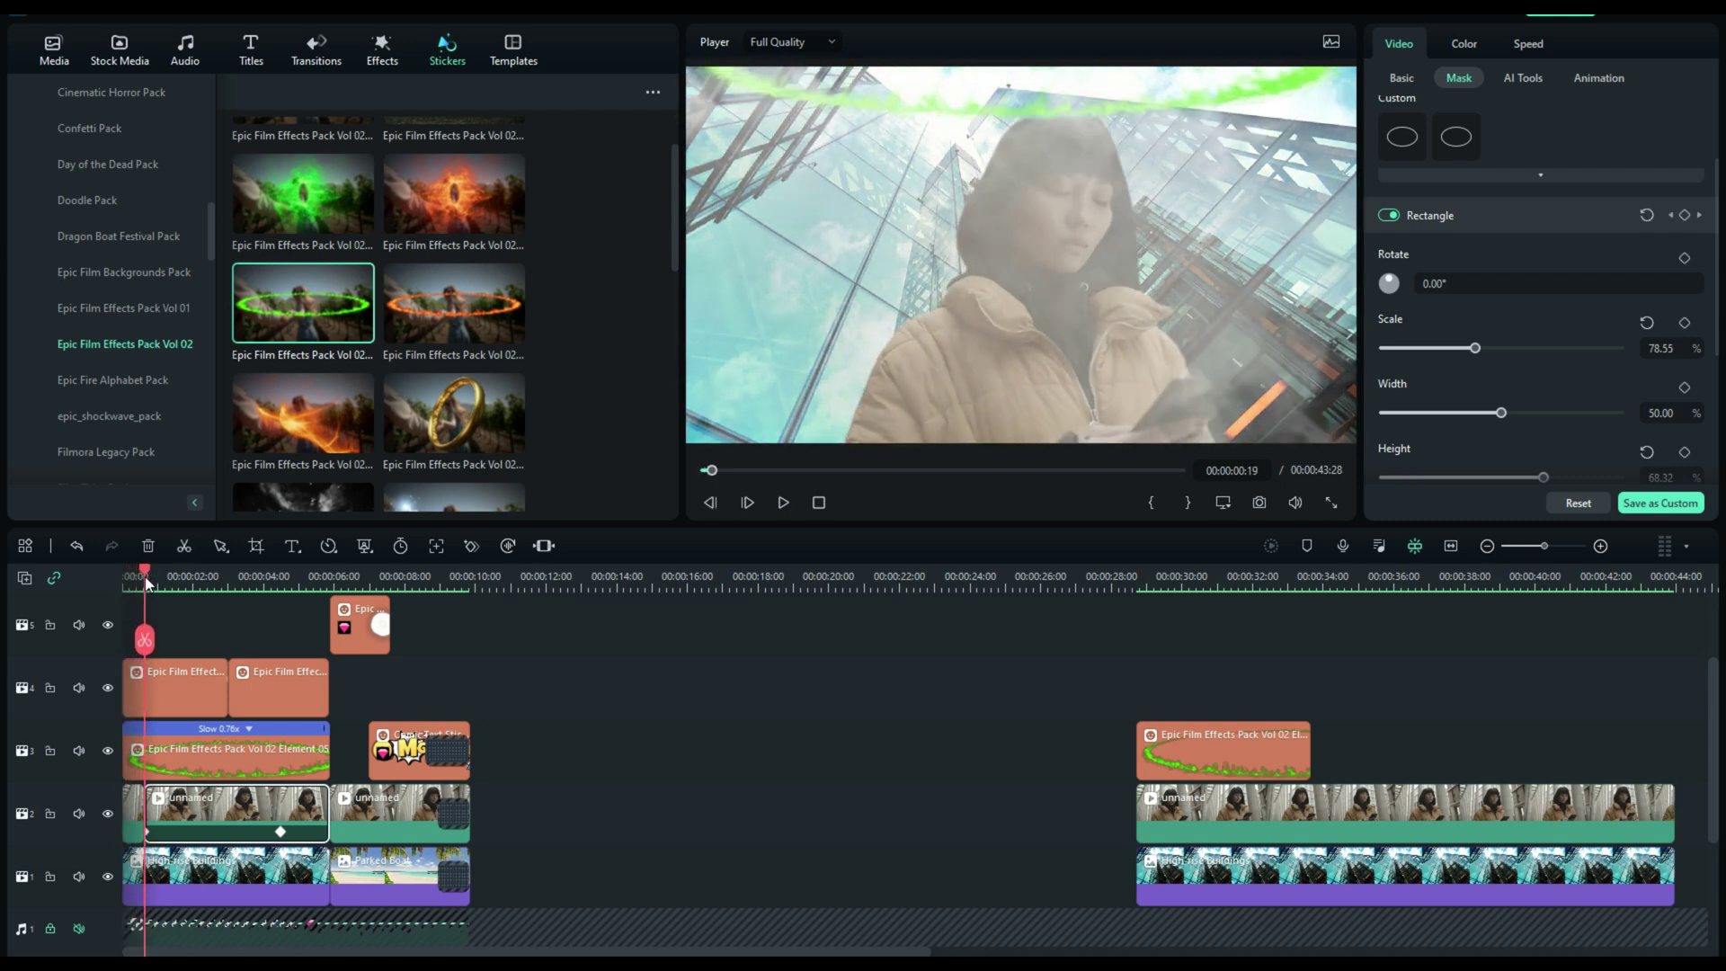
scroll(819, 765, "right", 5)
left_click(819, 578)
left_click_drag(820, 578, 834, 570)
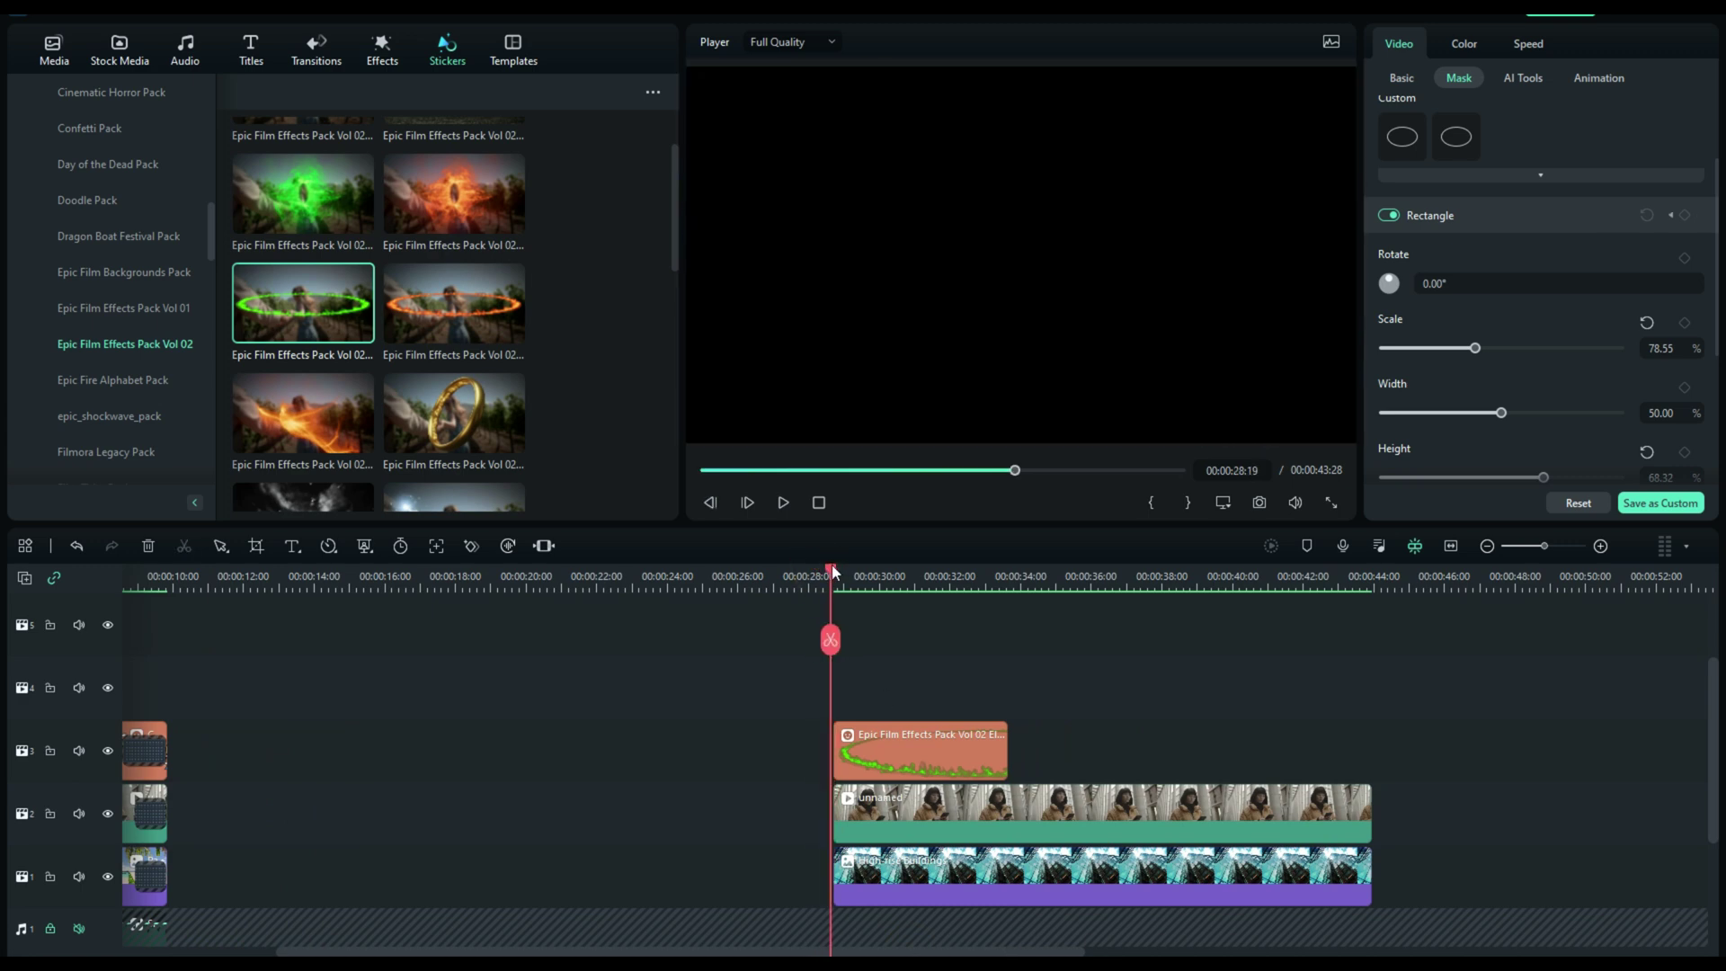
left_click(915, 758)
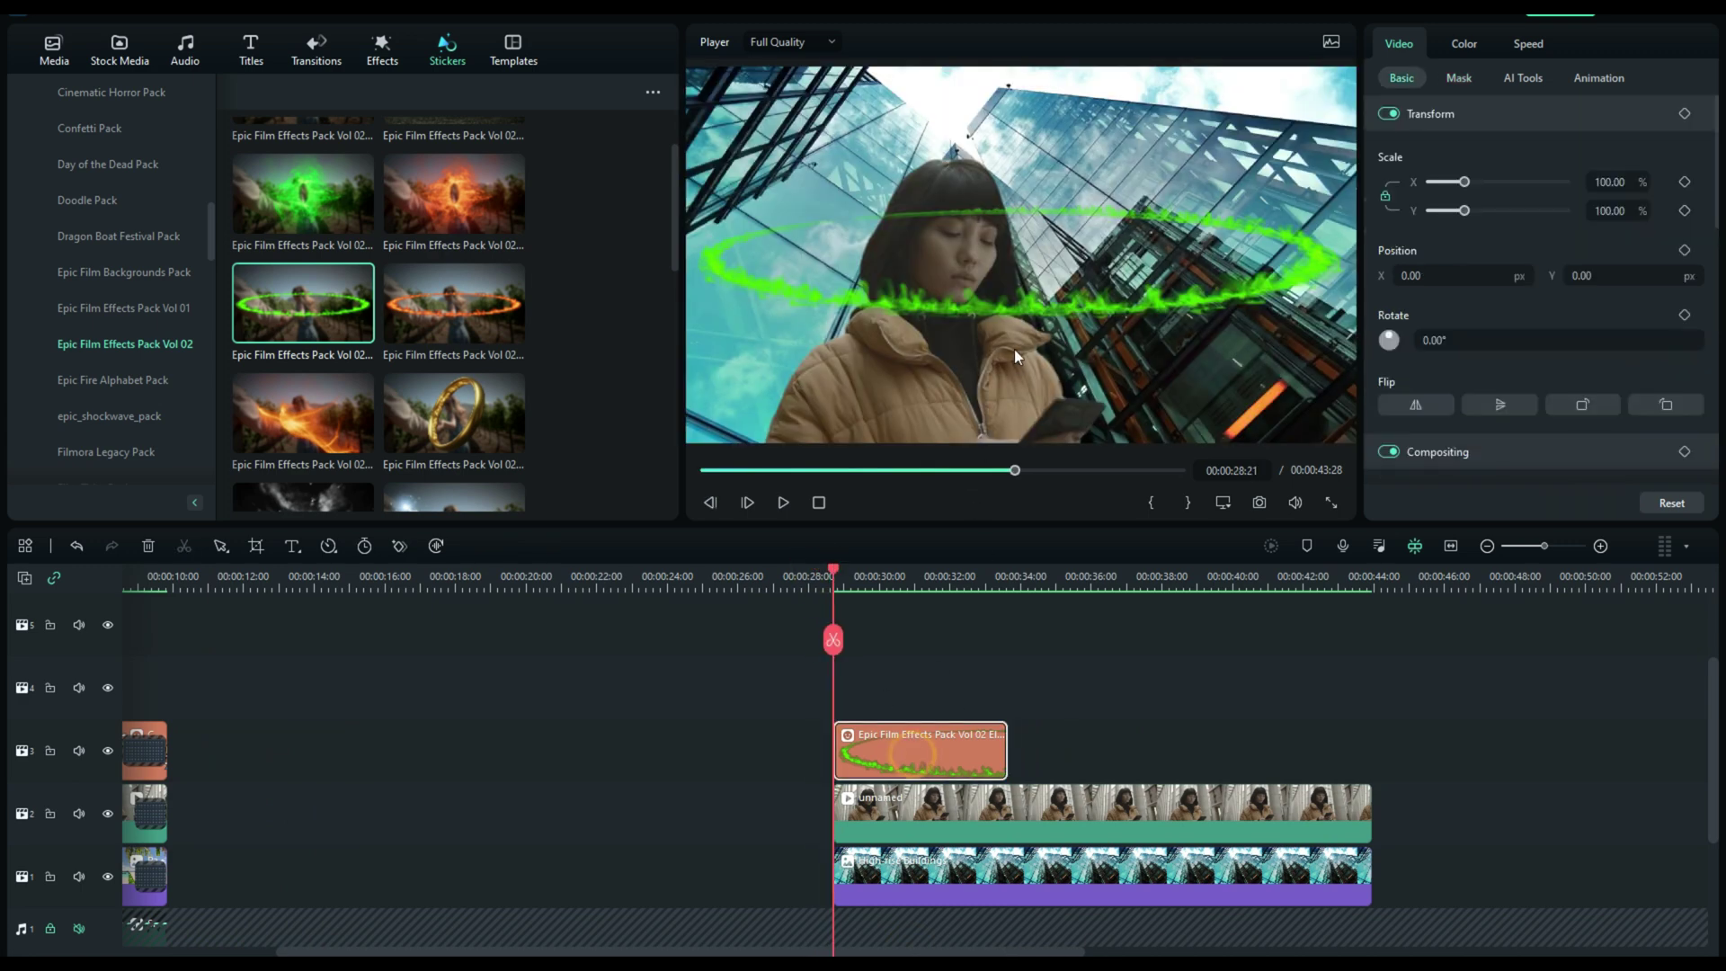
left_click(1039, 312)
left_click_drag(1039, 312, 1037, 70)
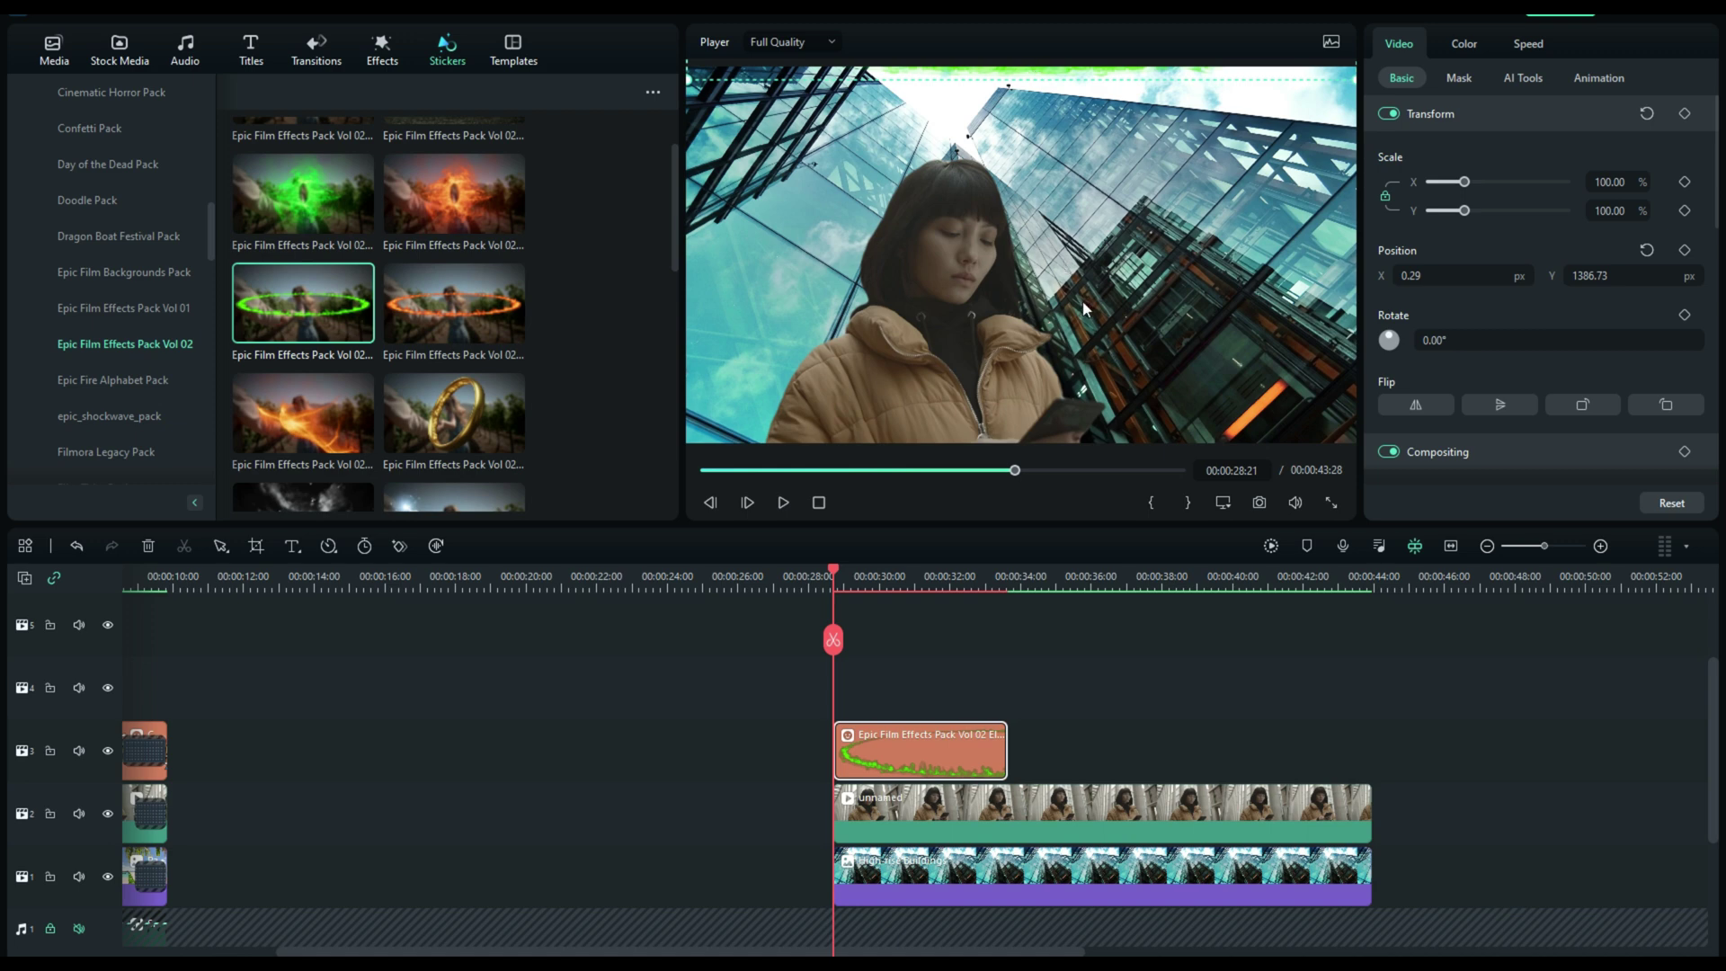
left_click(835, 577)
left_click(1685, 250)
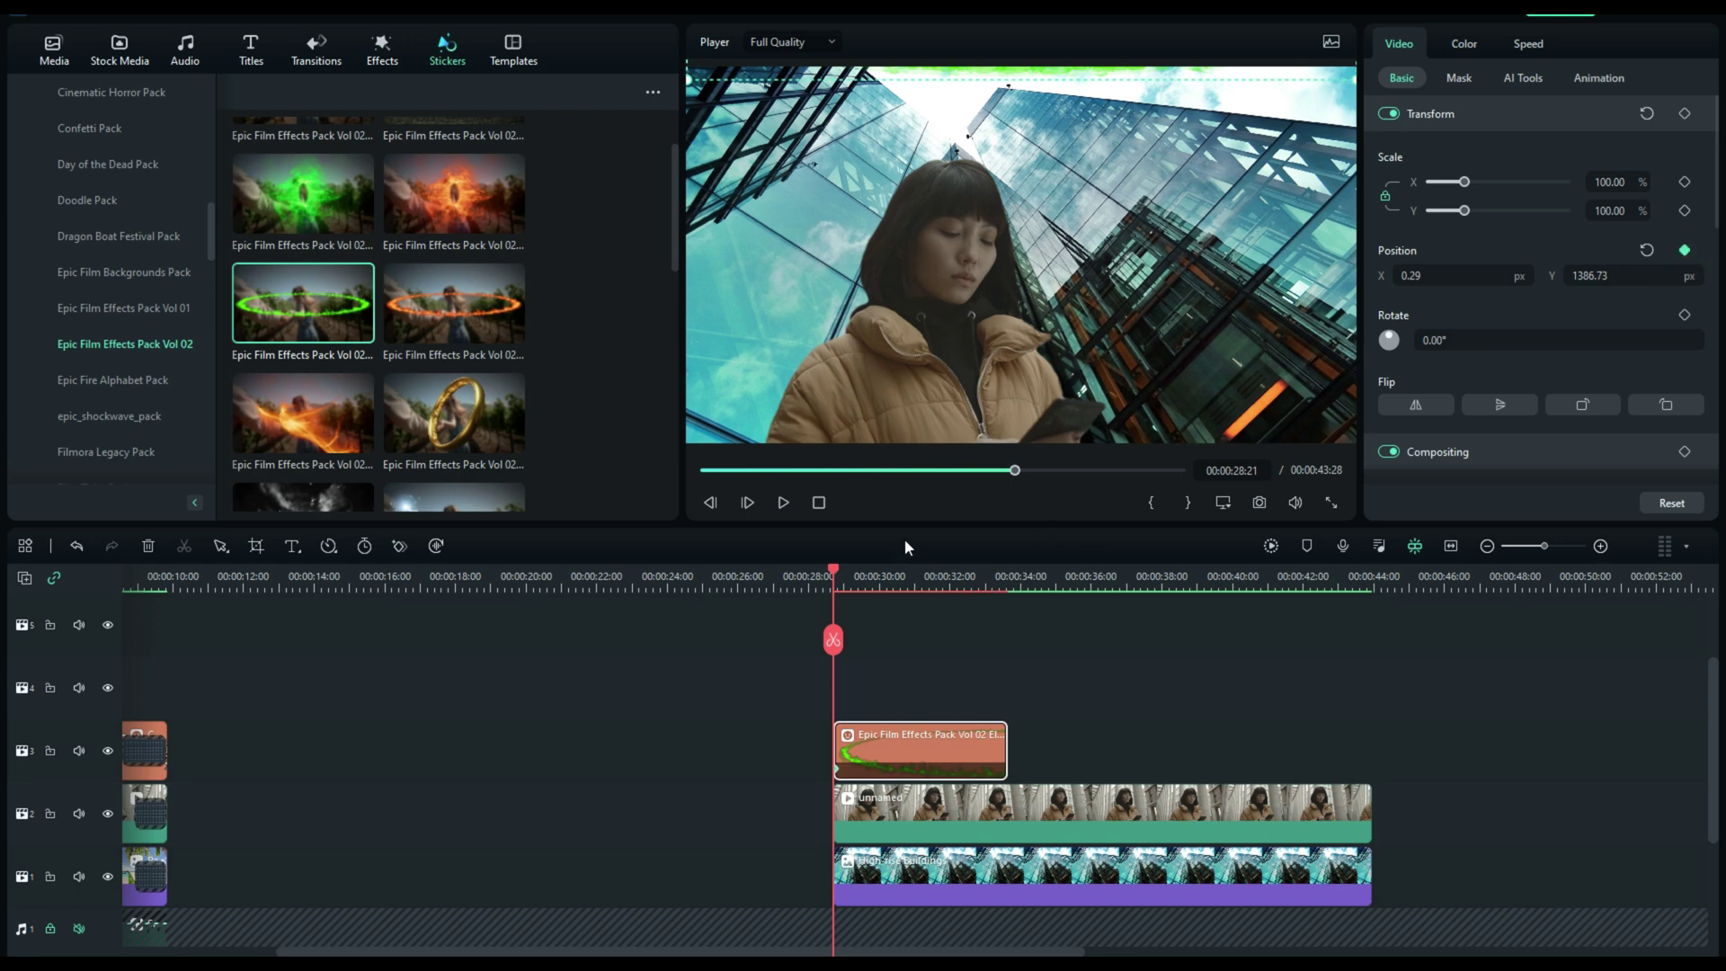
At the ring clip's end, lower the green ring to the frame's bottom edge, about Y -1299, as a second position keyframe.
left_click_drag(837, 571, 989, 589)
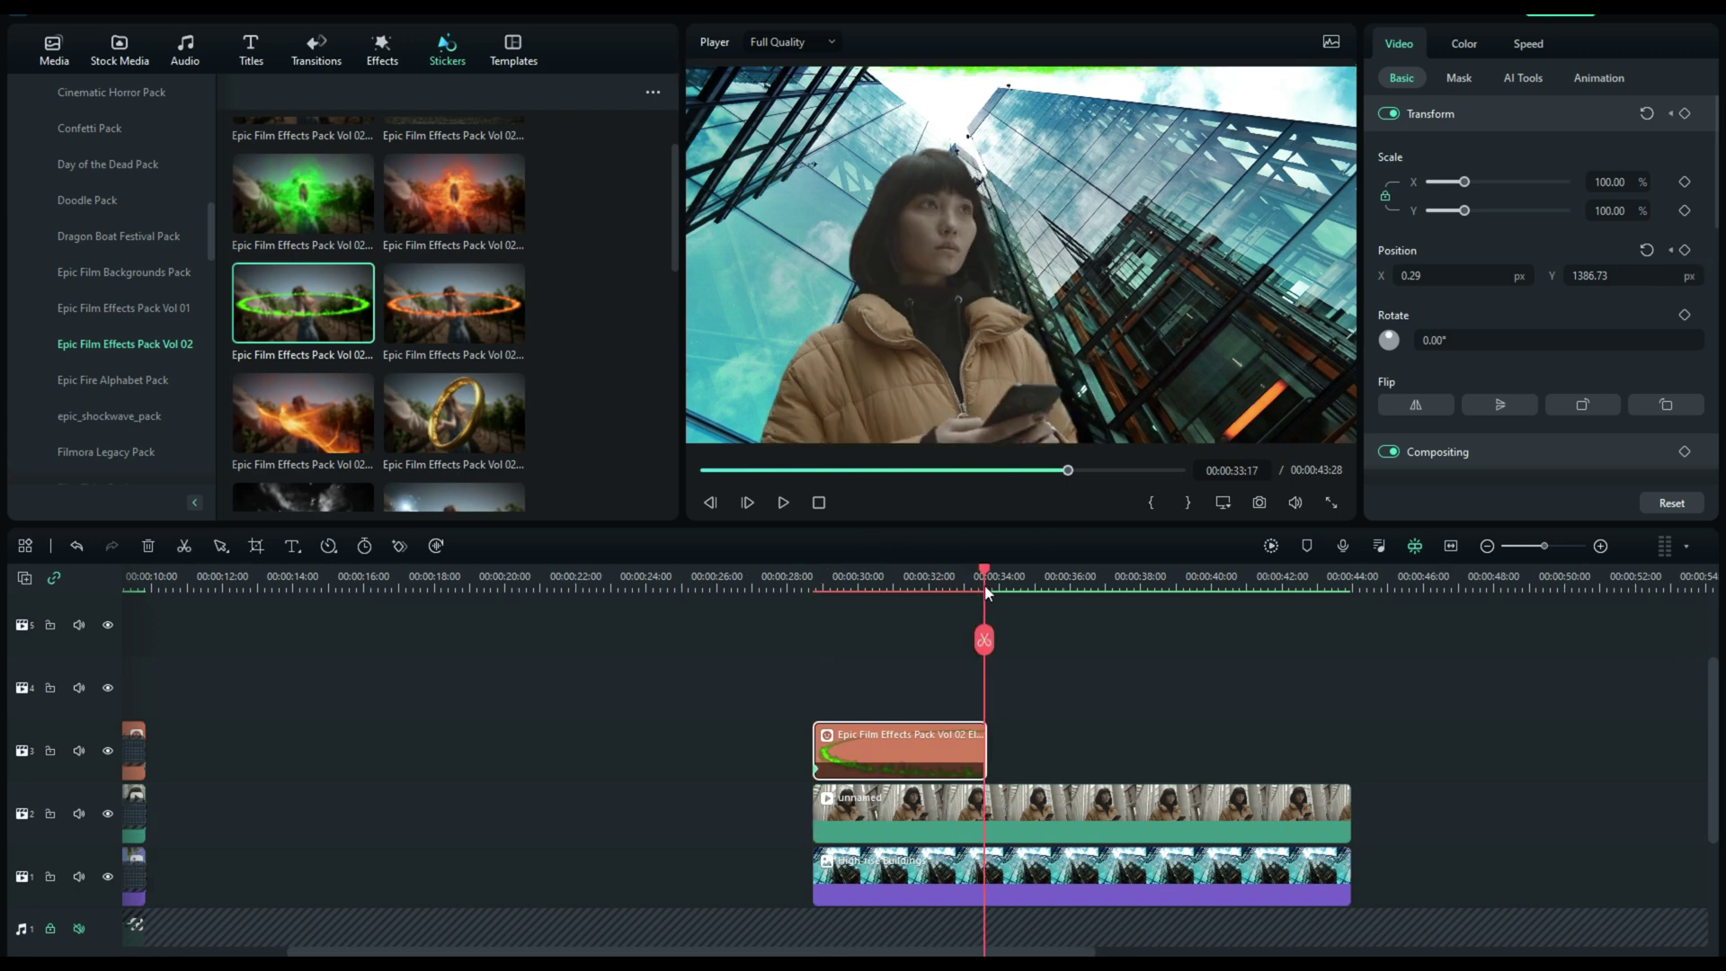
left_click(996, 72)
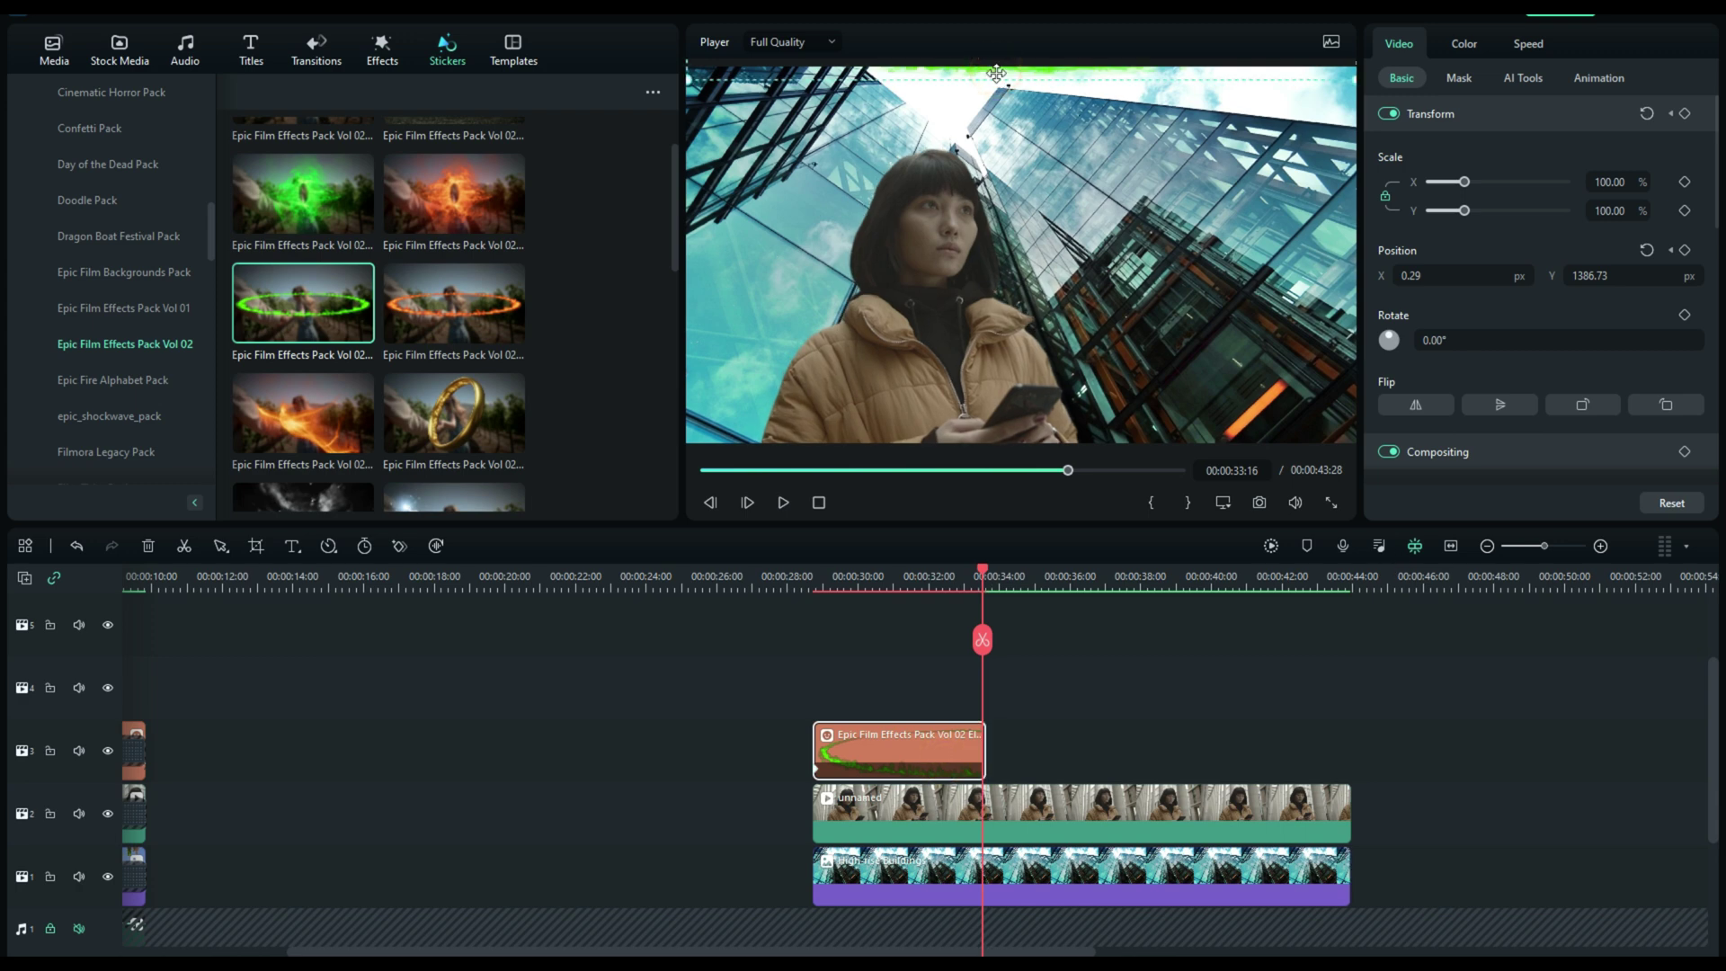
left_click_drag(997, 72, 996, 542)
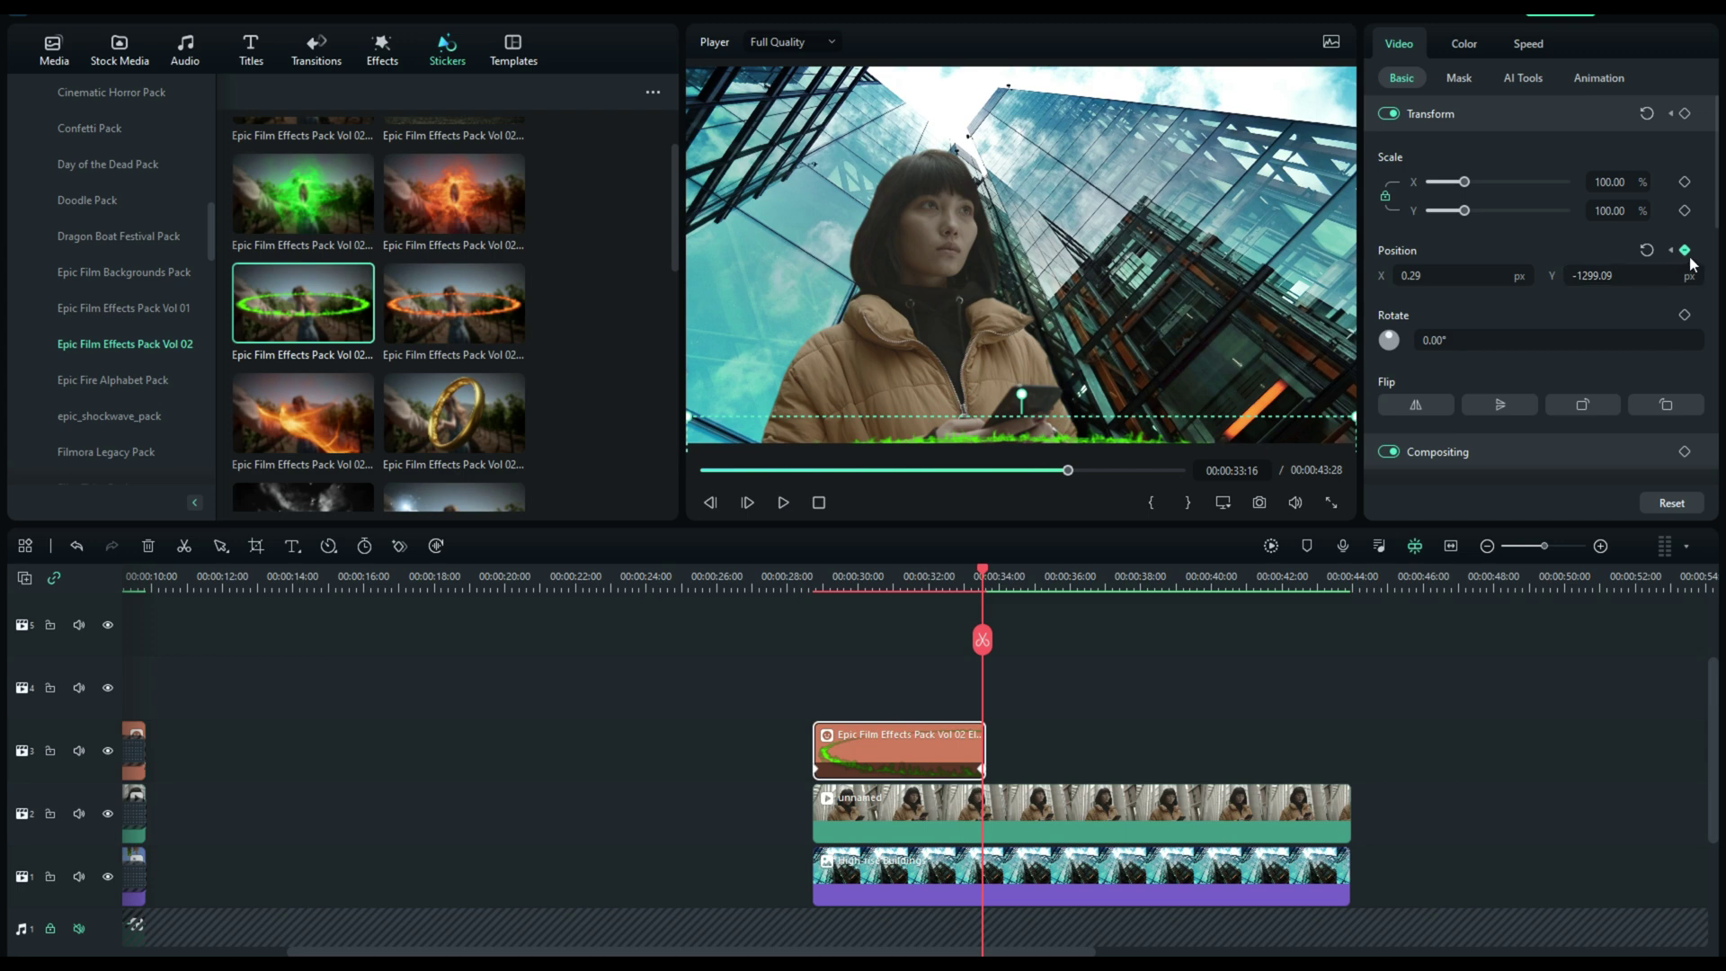
Play back the descending ring animation from the start of the ring clip.
left_click_drag(983, 575, 819, 601)
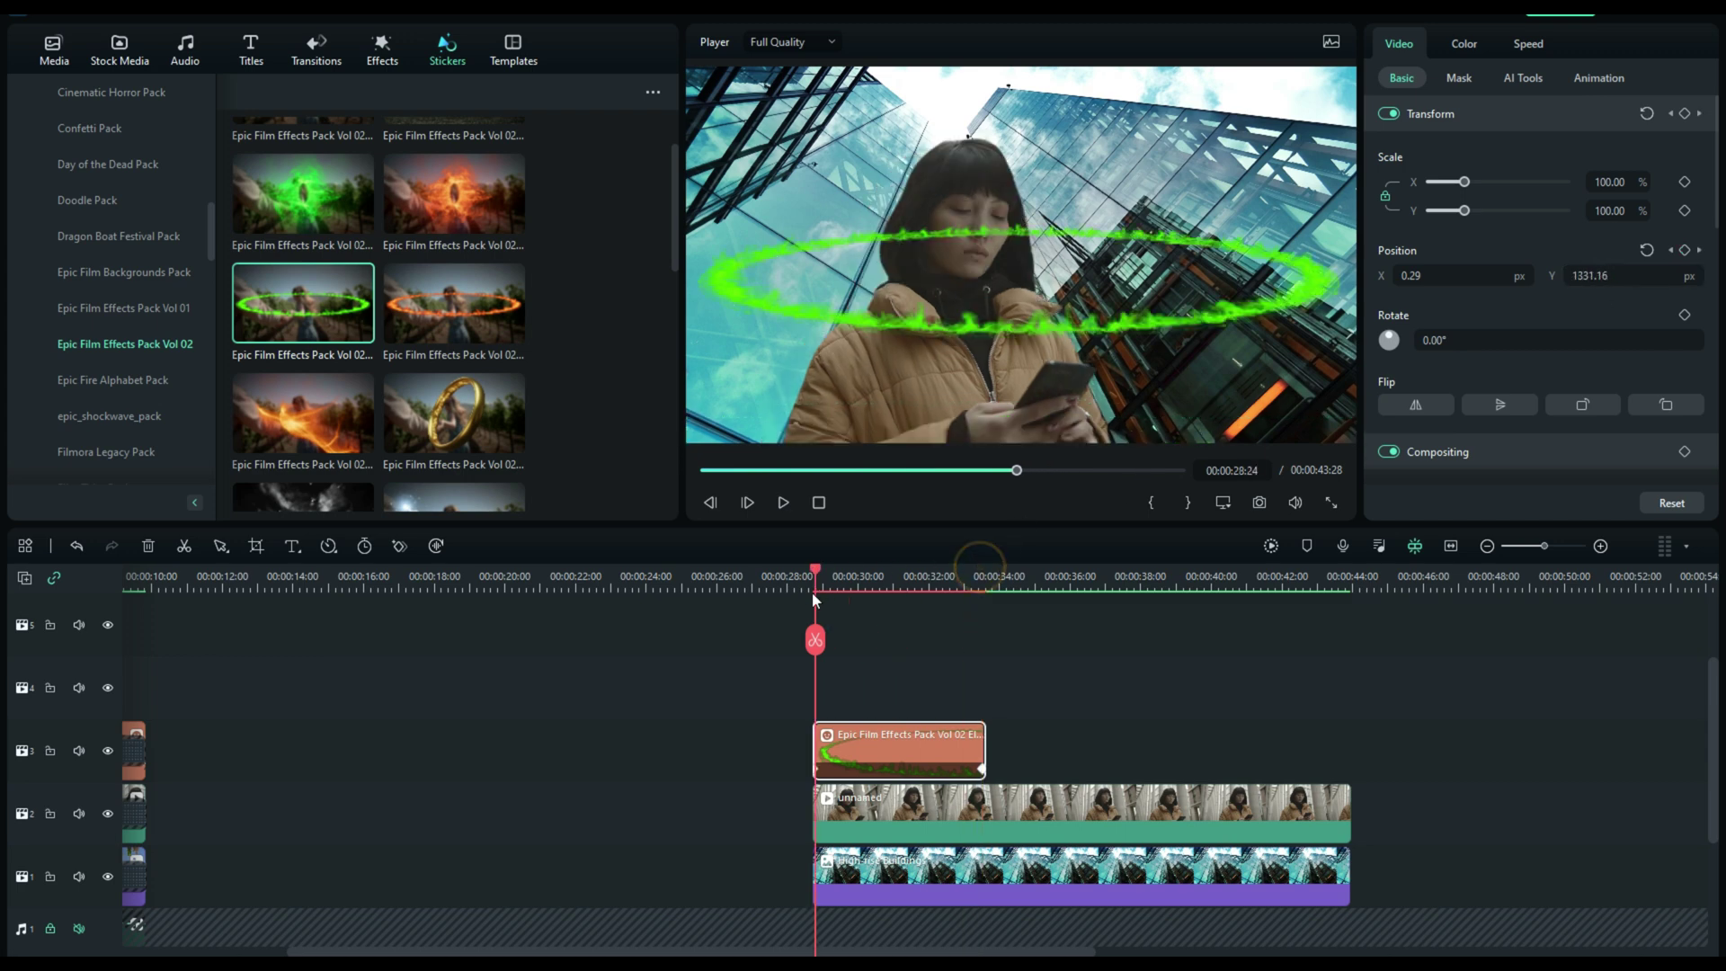
left_click(783, 503)
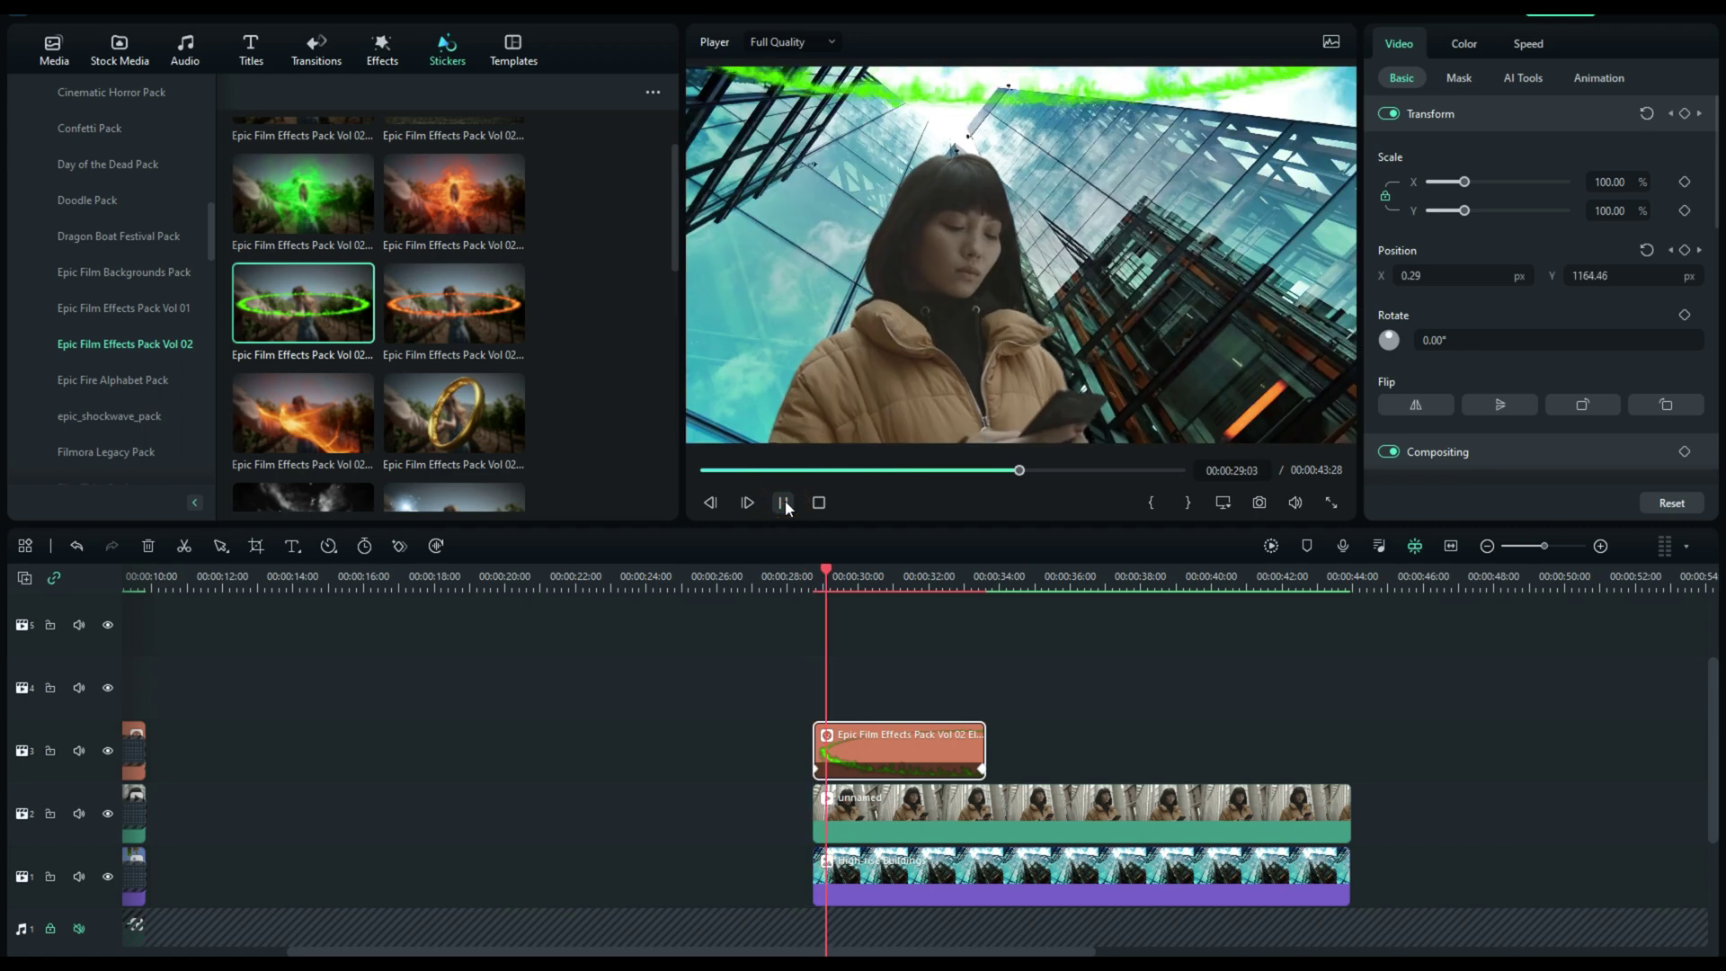
left_click(783, 503)
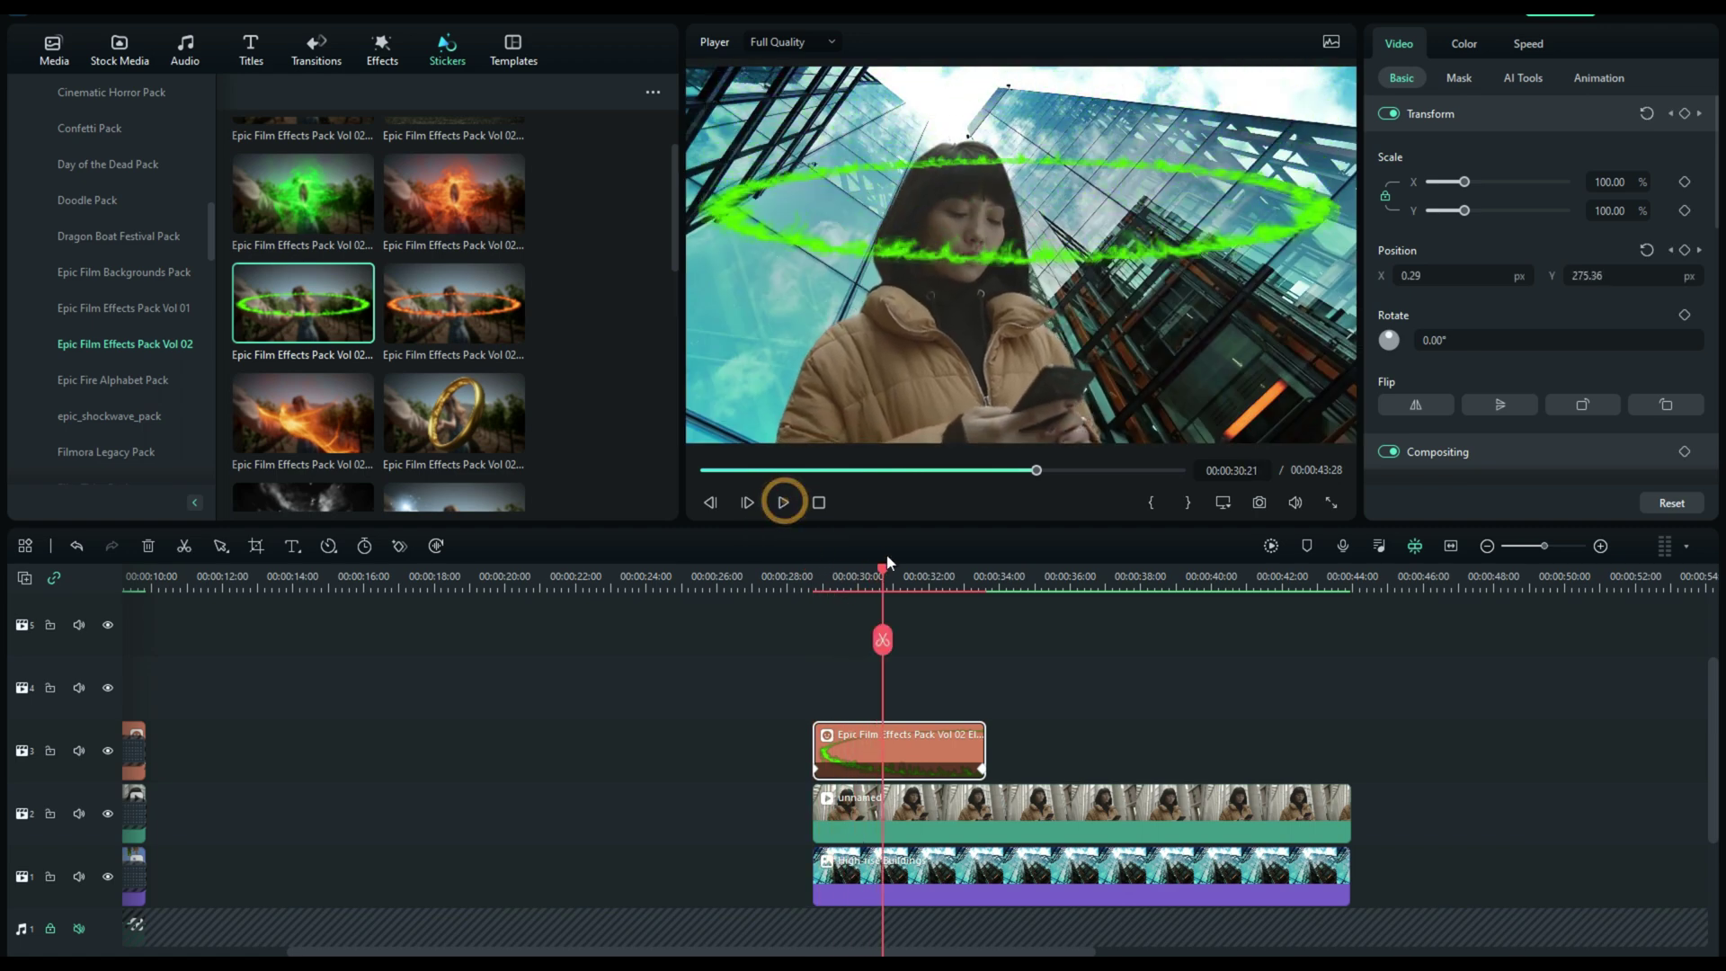
Split the woman's clip at 00:00:29:15, add a rectangle mask 68.27% wide and 62.16% high to the second part, and keyframe its position.
left_click_drag(884, 575, 842, 567)
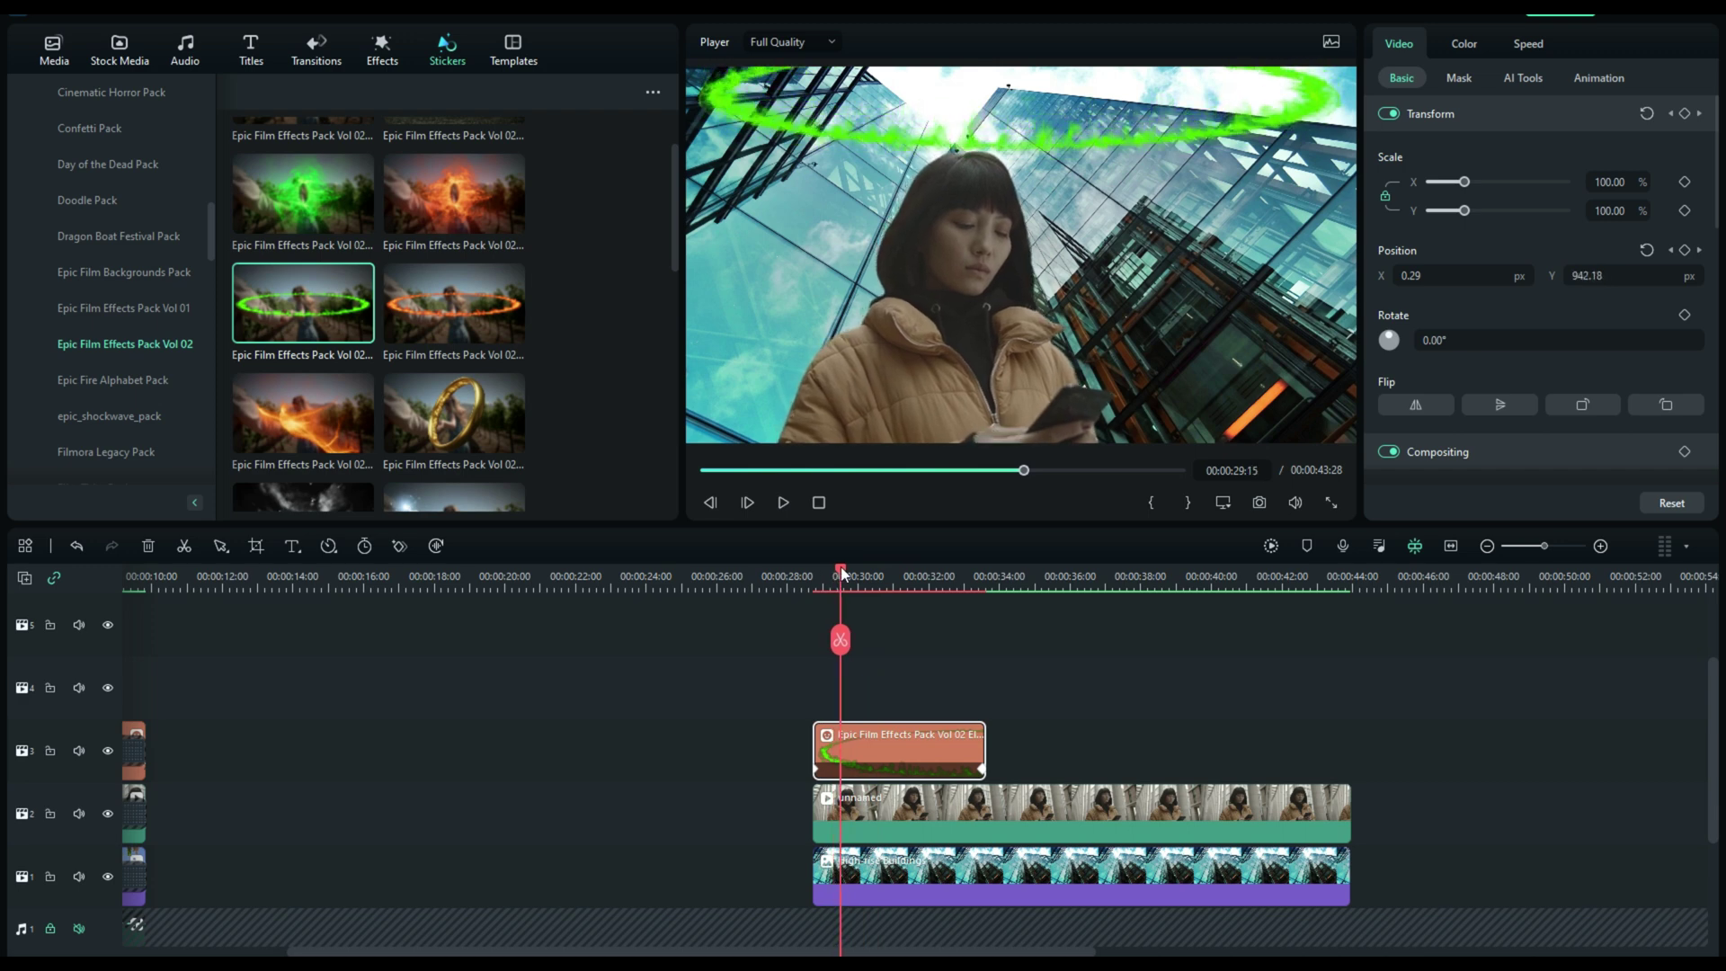
left_click(883, 805)
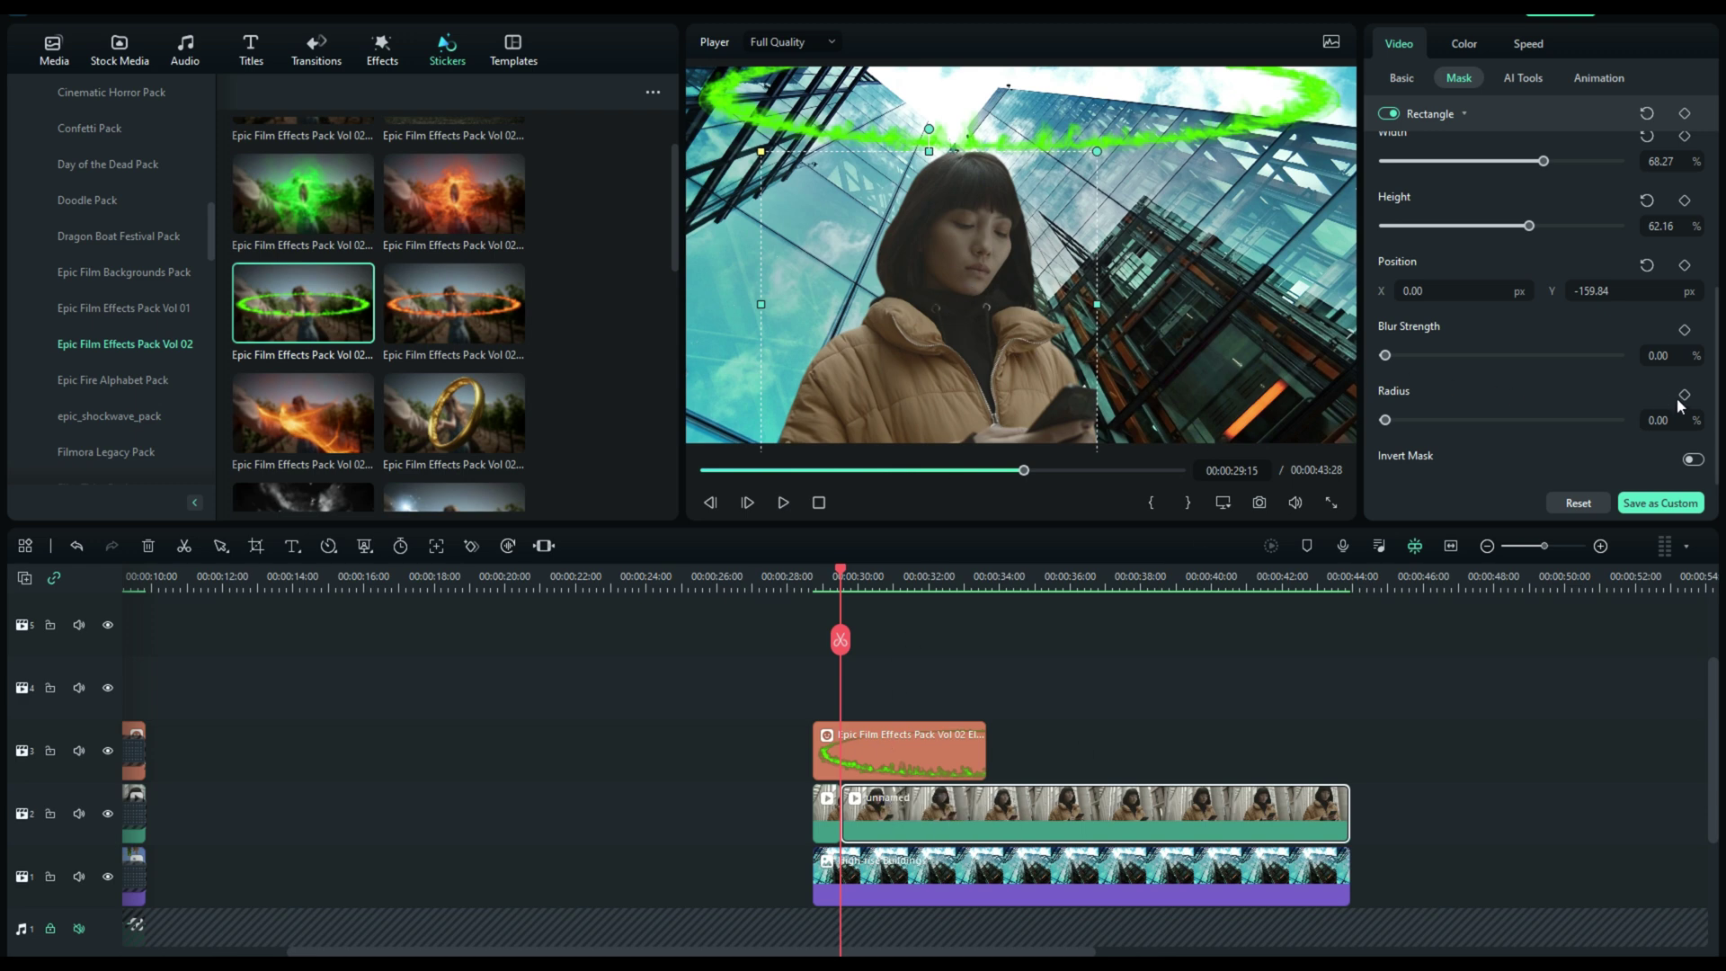
left_click(1686, 266)
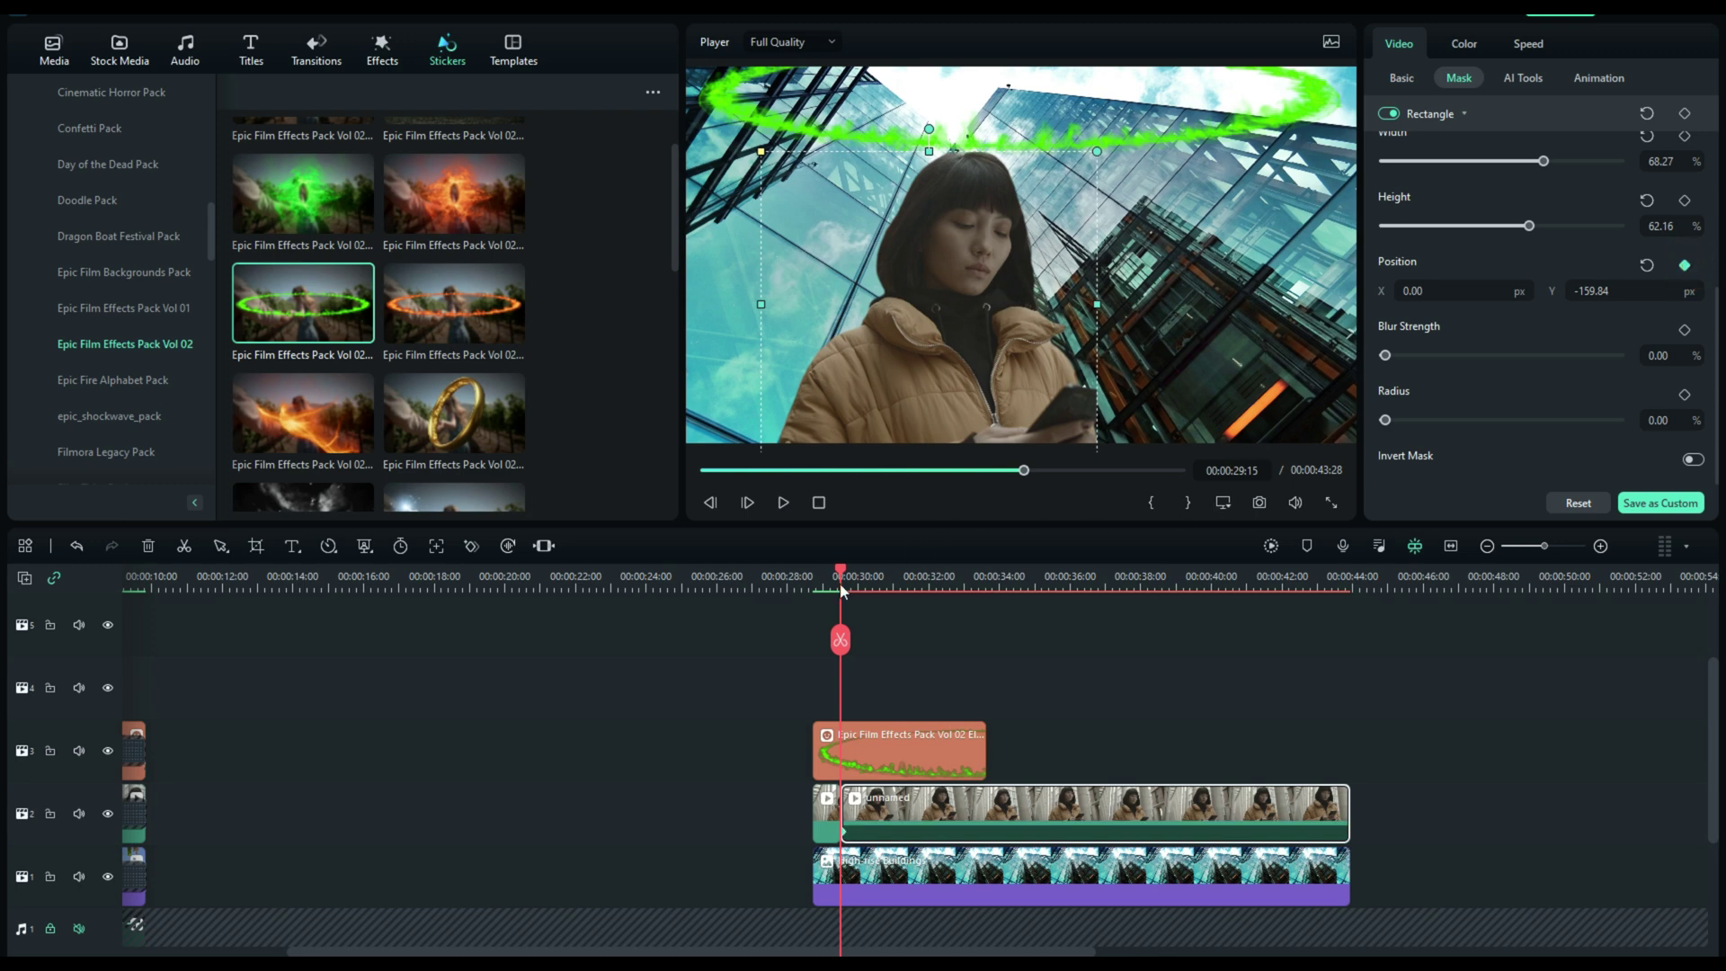
Lock tracks 1 and 3, with the playhead at the end of the ring clip.
left_click_drag(840, 564, 985, 585)
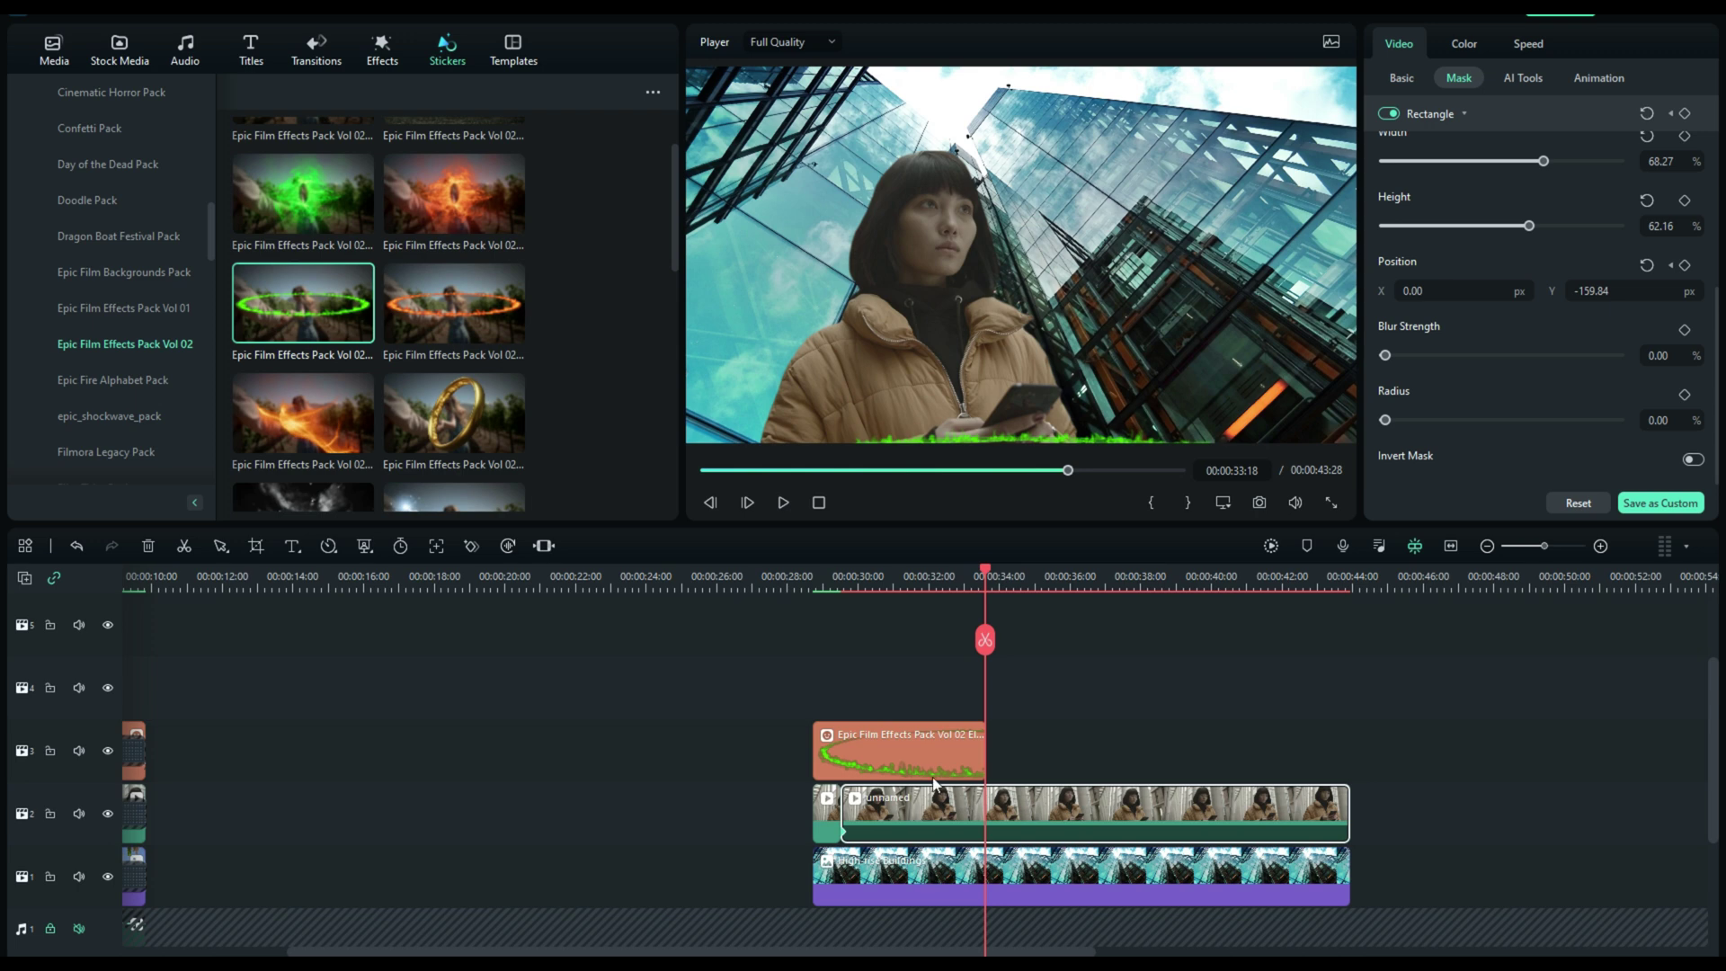
left_click(919, 807, "ctrl")
left_click(902, 815)
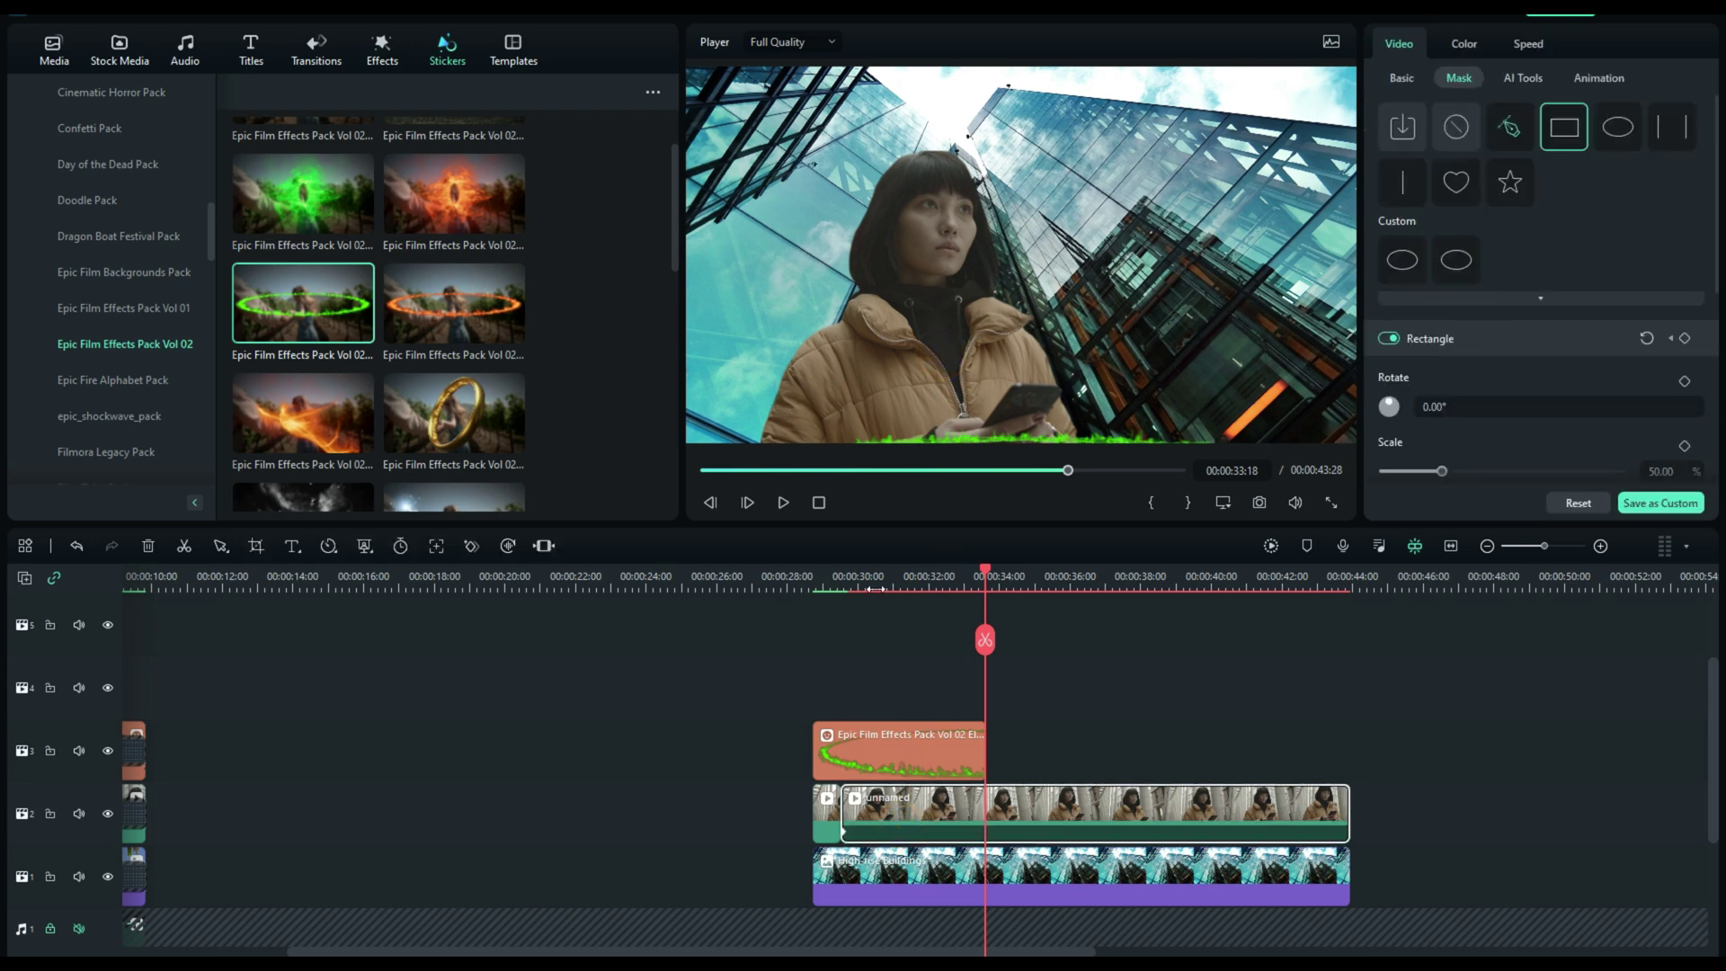
left_click(49, 876)
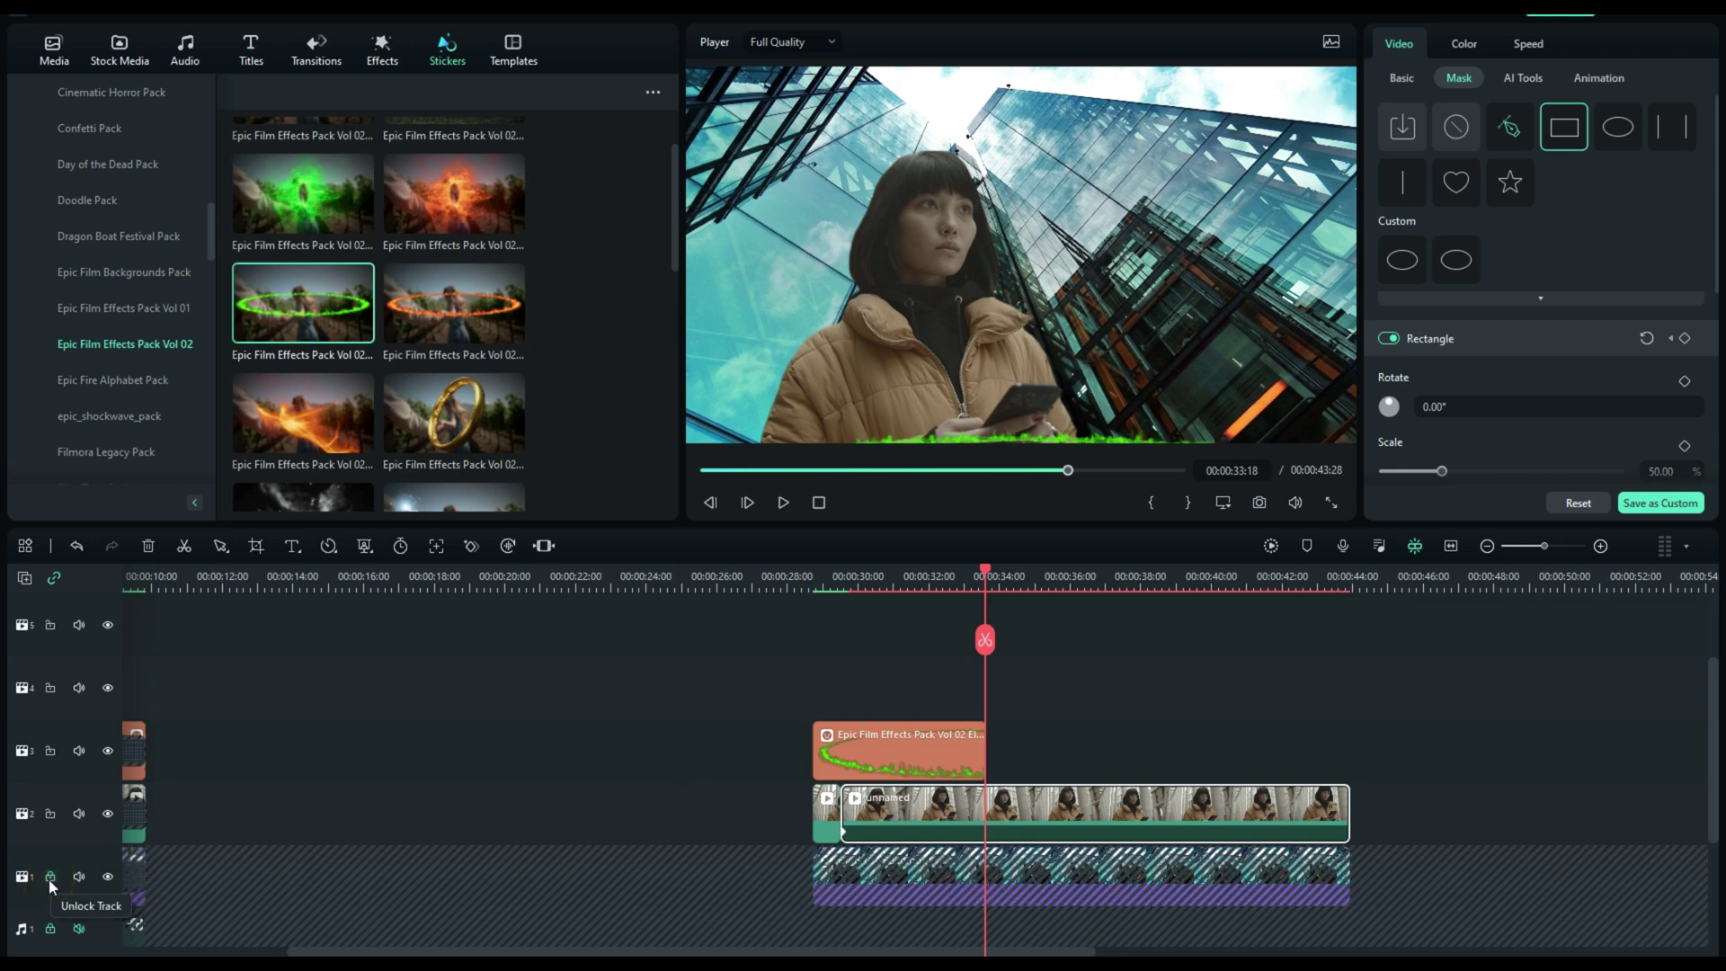
left_click(51, 752)
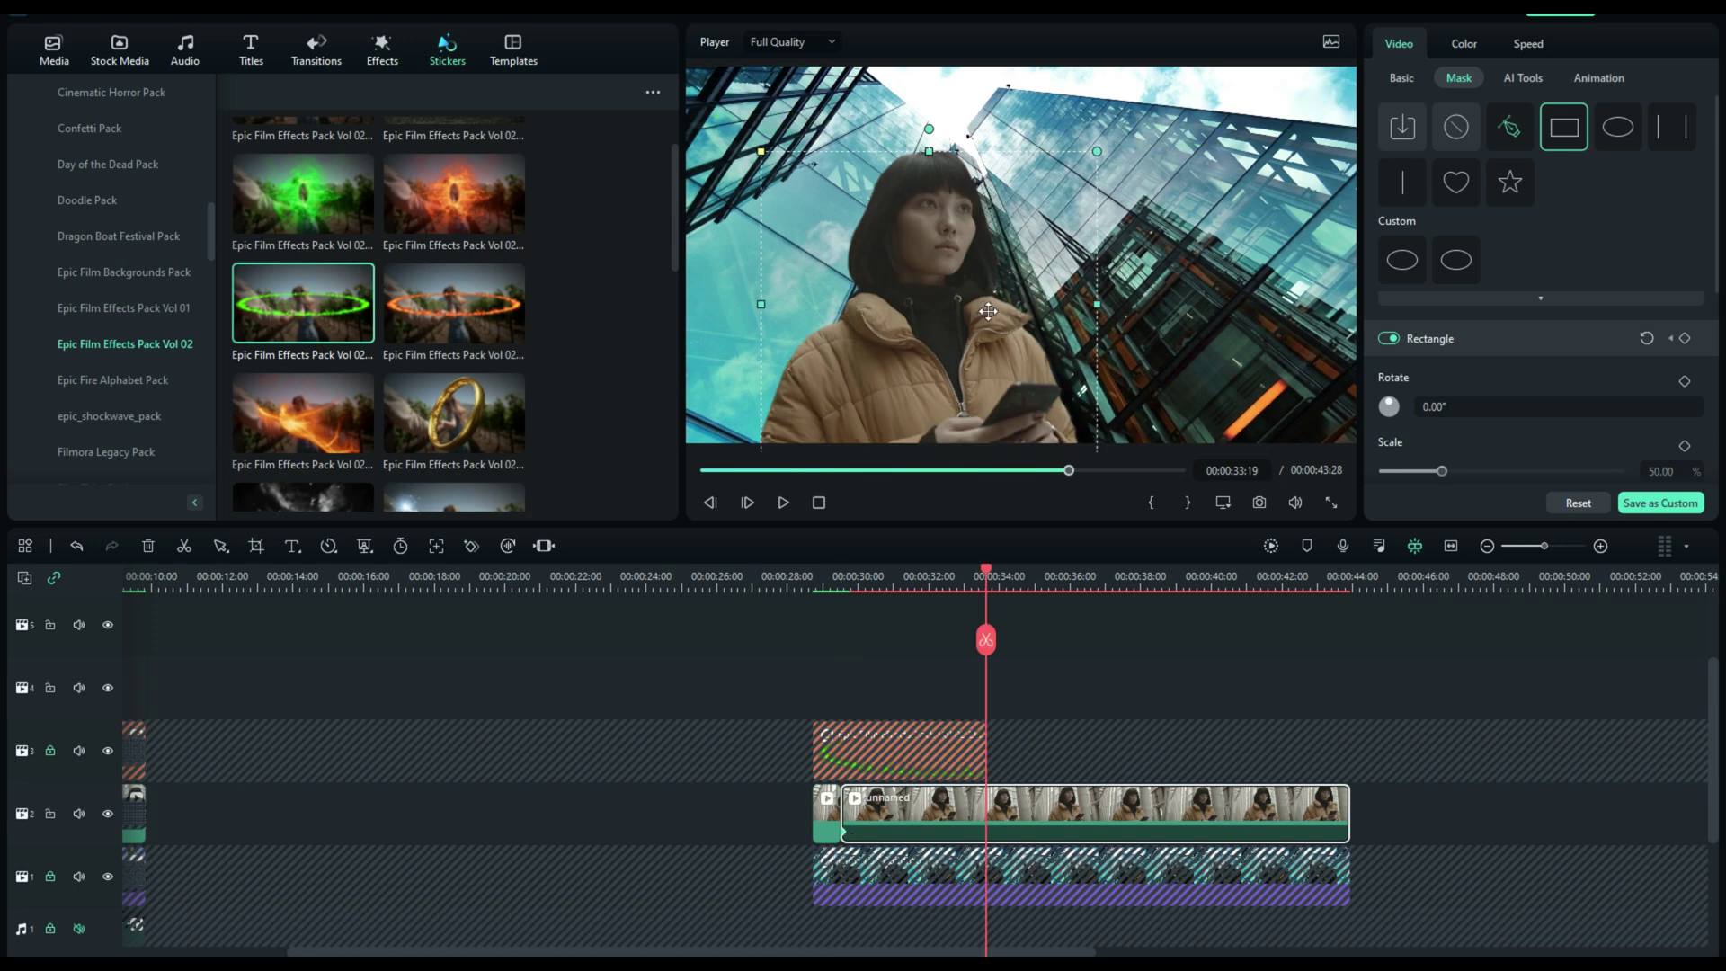
Move the woman's rectangle mask below the frame to about X 65, Y -1000 as a second mask position keyframe.
scroll(1654, 382, "down", 4)
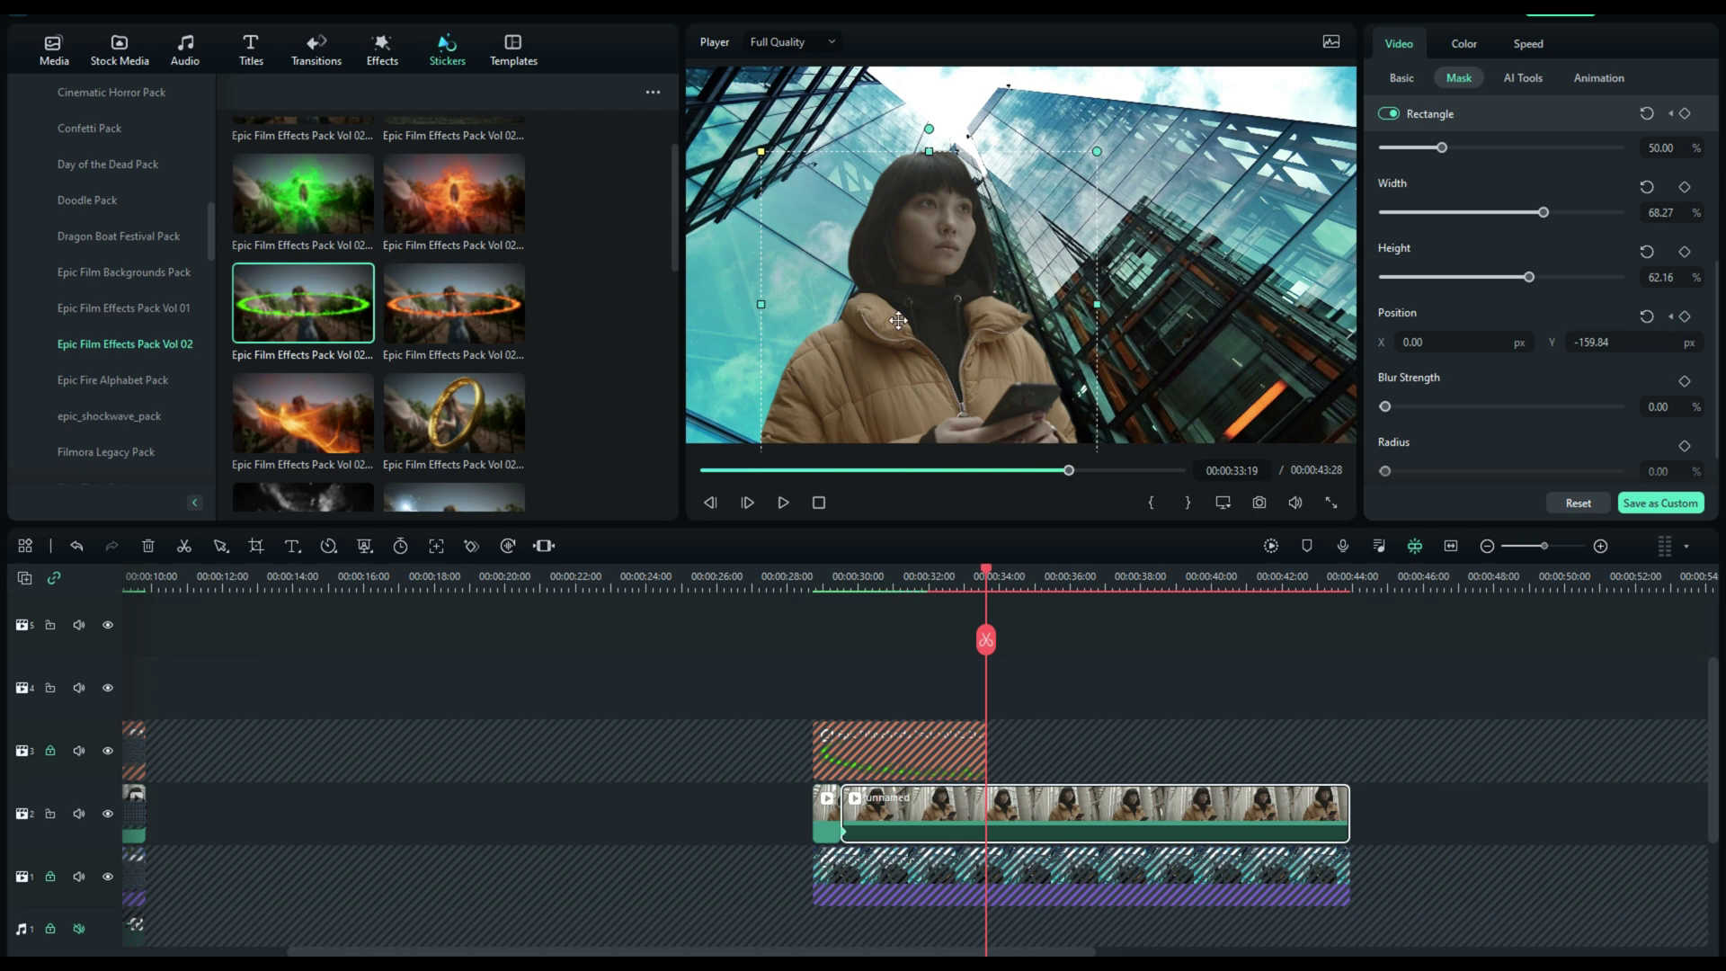
left_click(929, 282)
left_click_drag(929, 300, 945, 572)
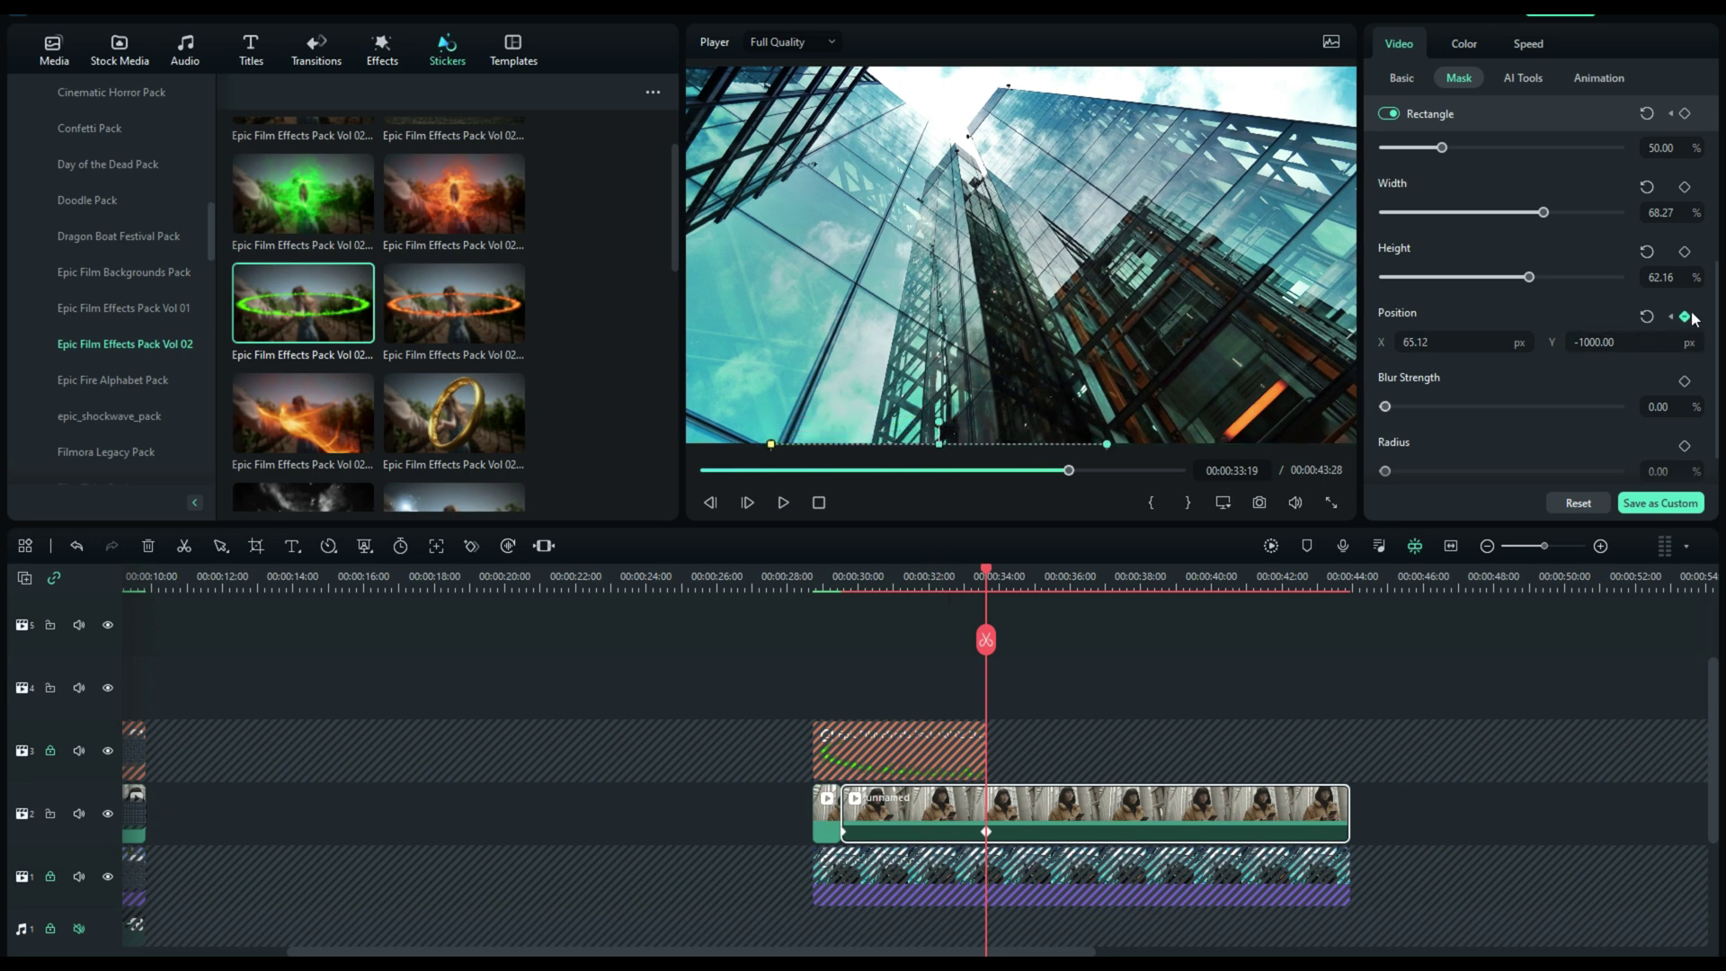
Unlock tracks 1 and 3 and play back the combined ring and mask animation from just before the woman's clip.
left_click_drag(988, 570, 808, 591)
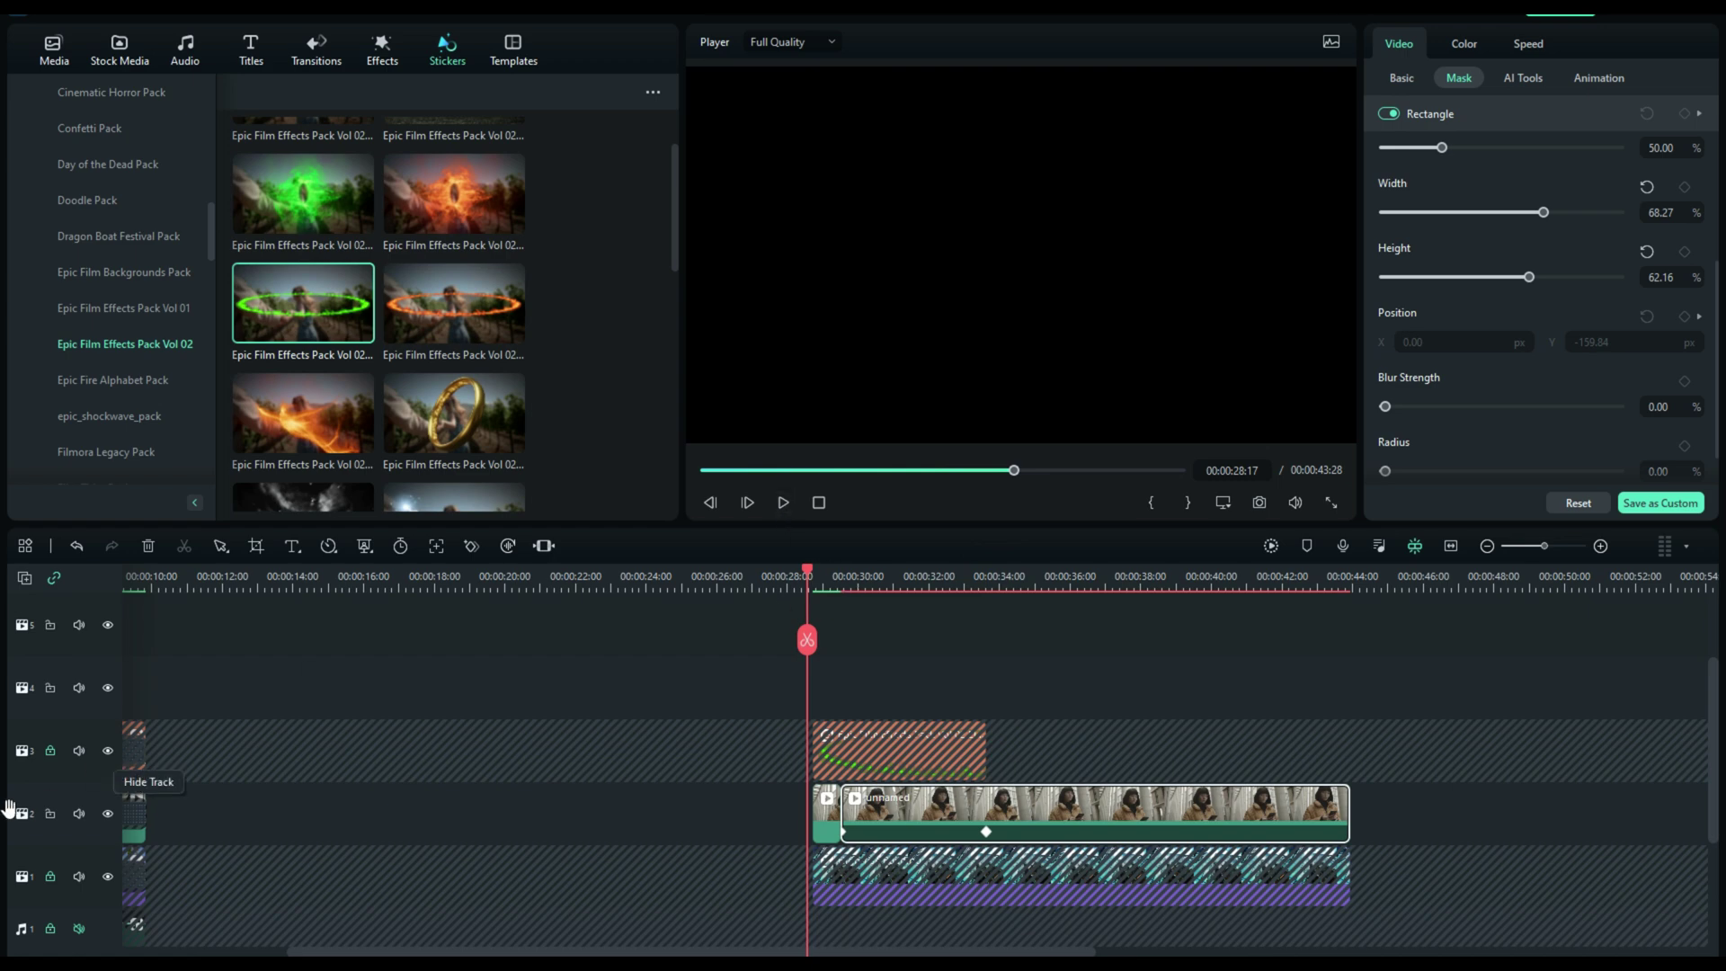
left_click(51, 750)
left_click(50, 877)
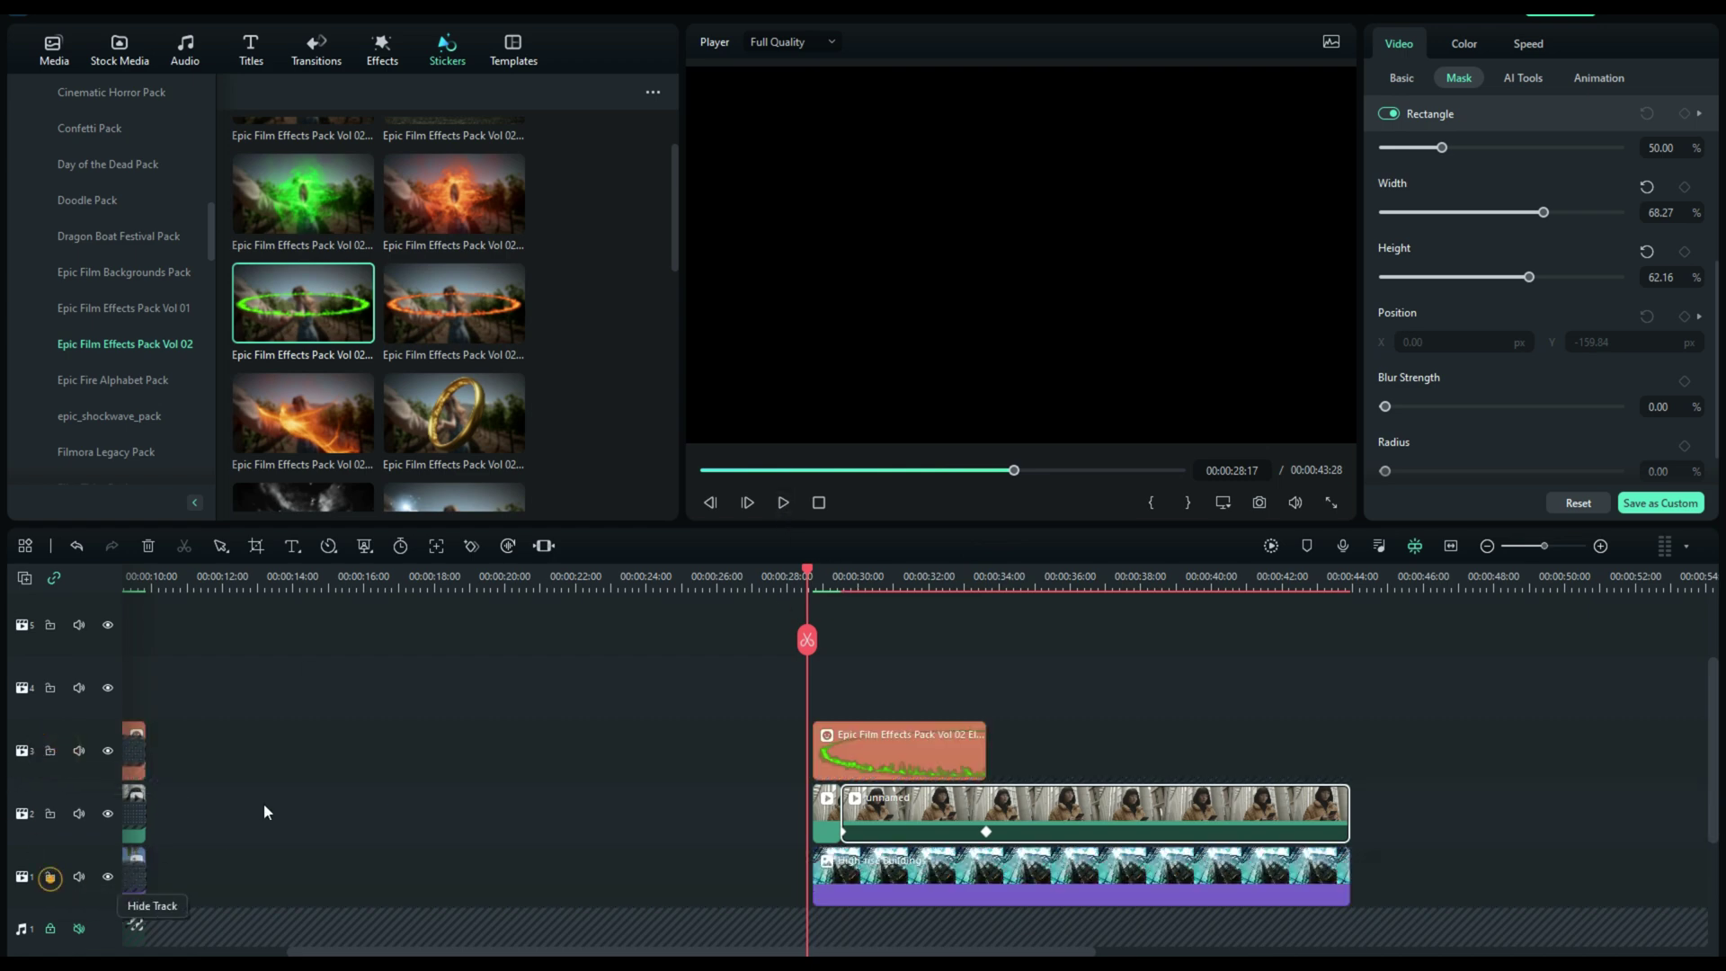
left_click(784, 502)
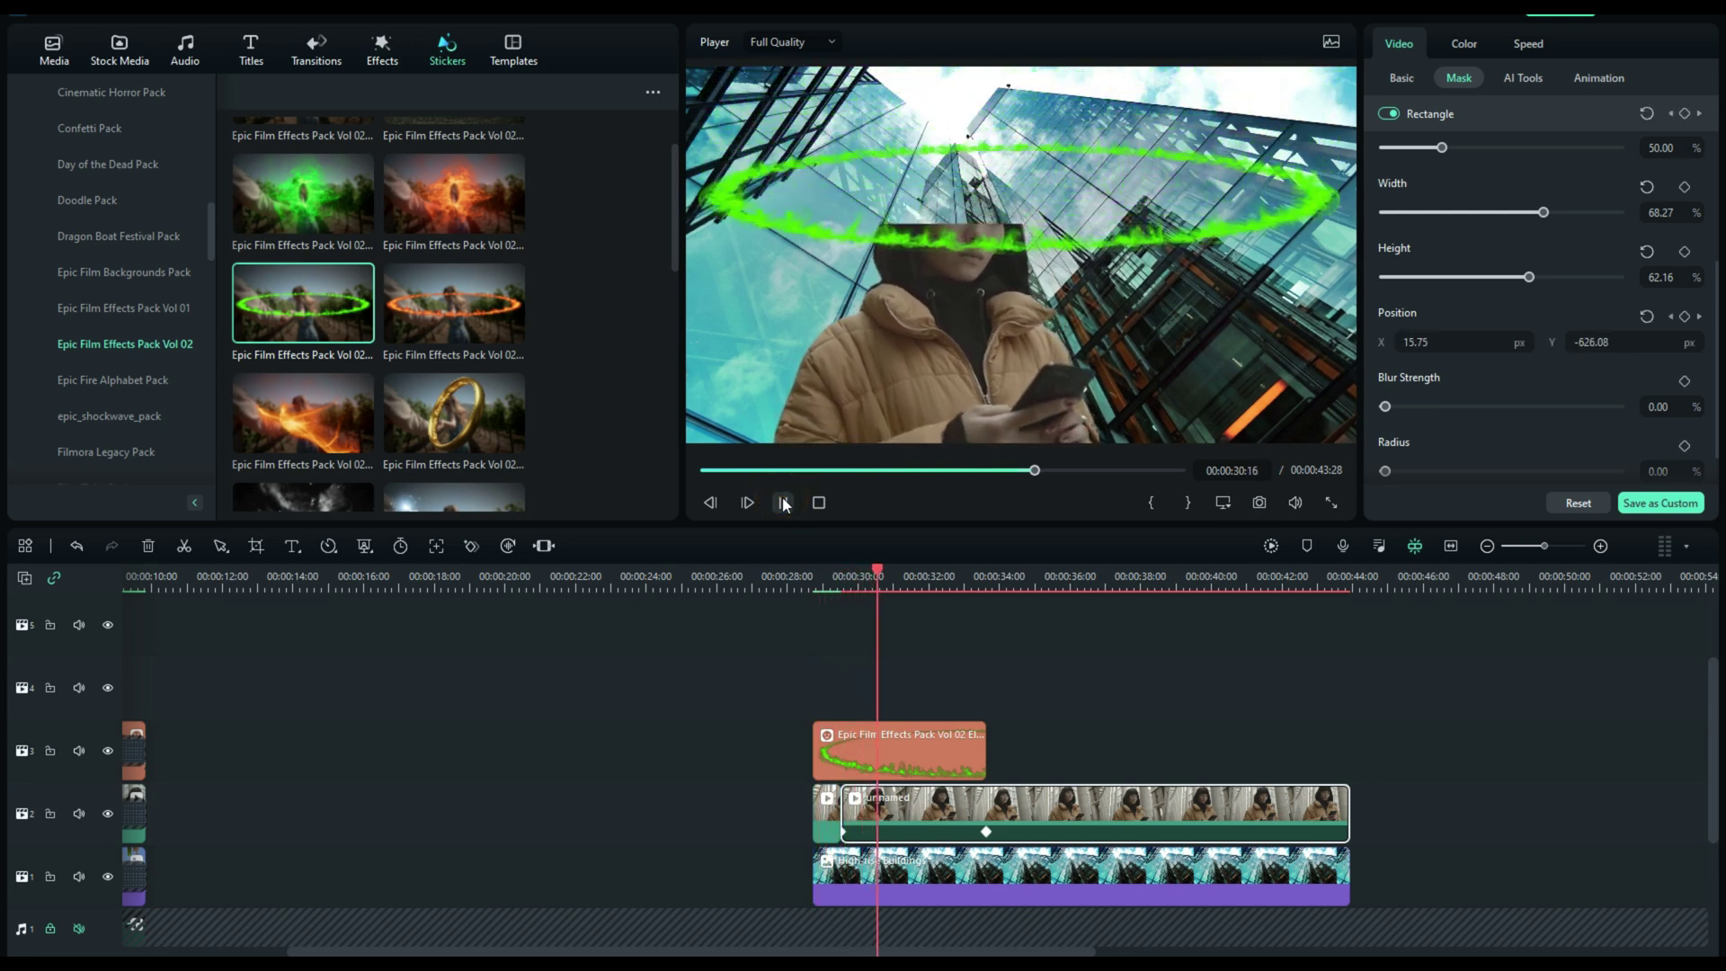
left_click(782, 502)
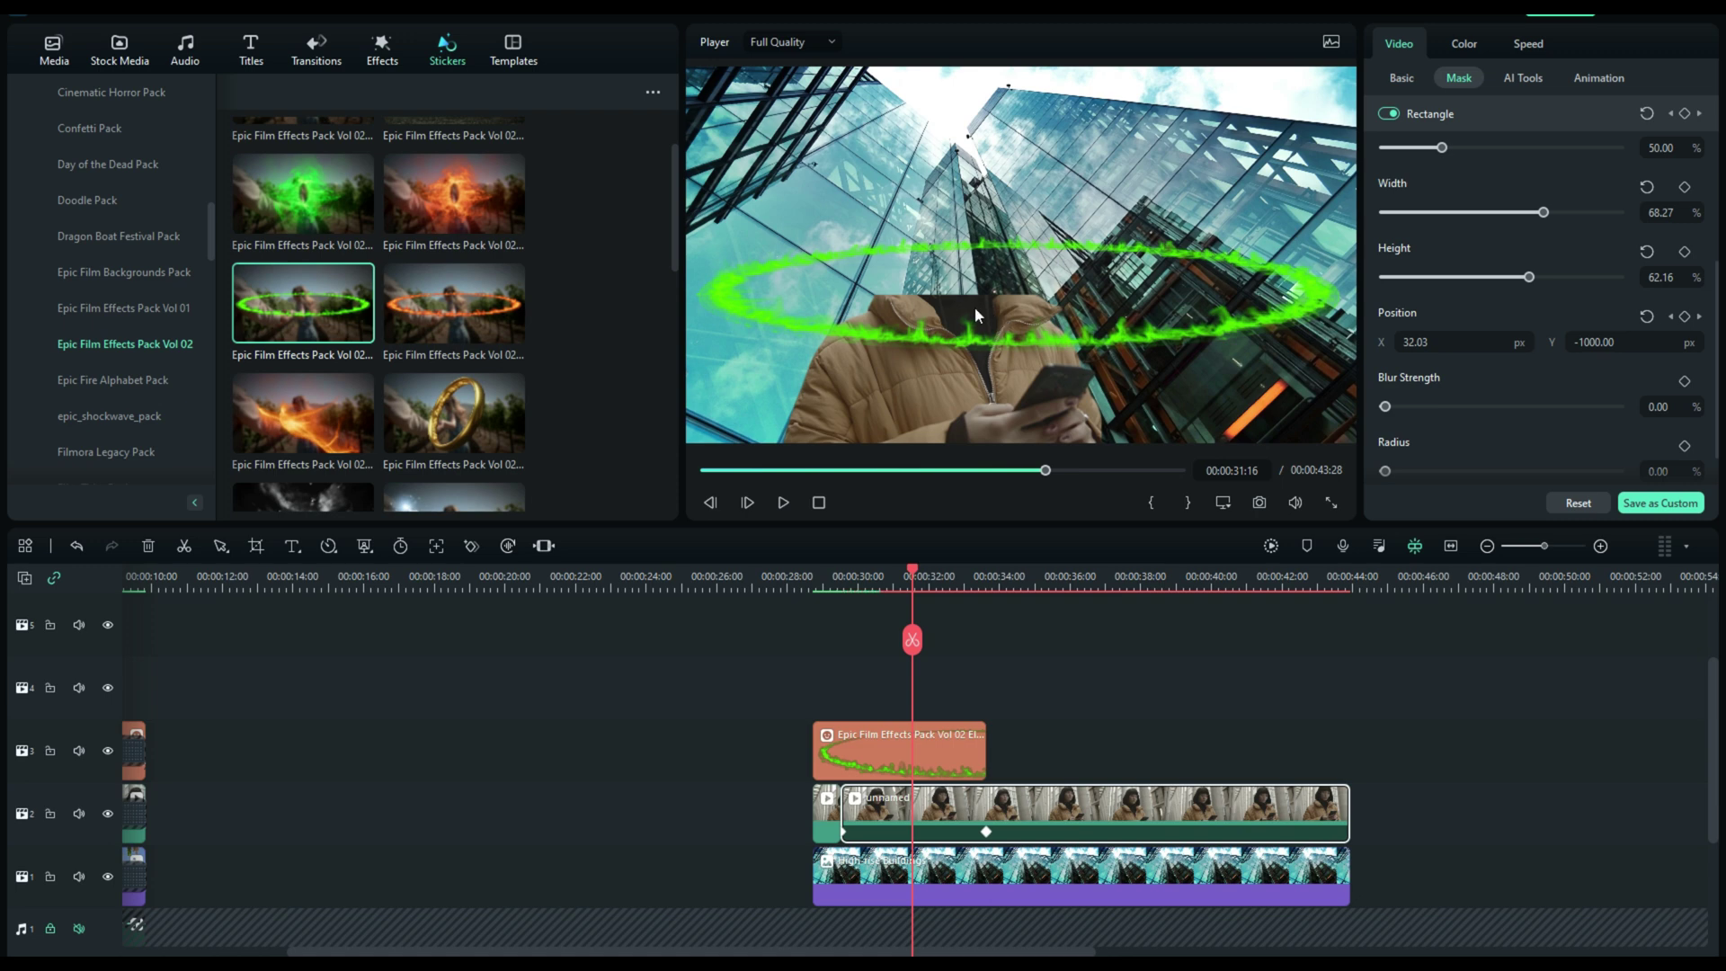
Set the green ring clip's uniform speed to 0.70.
left_click(881, 742)
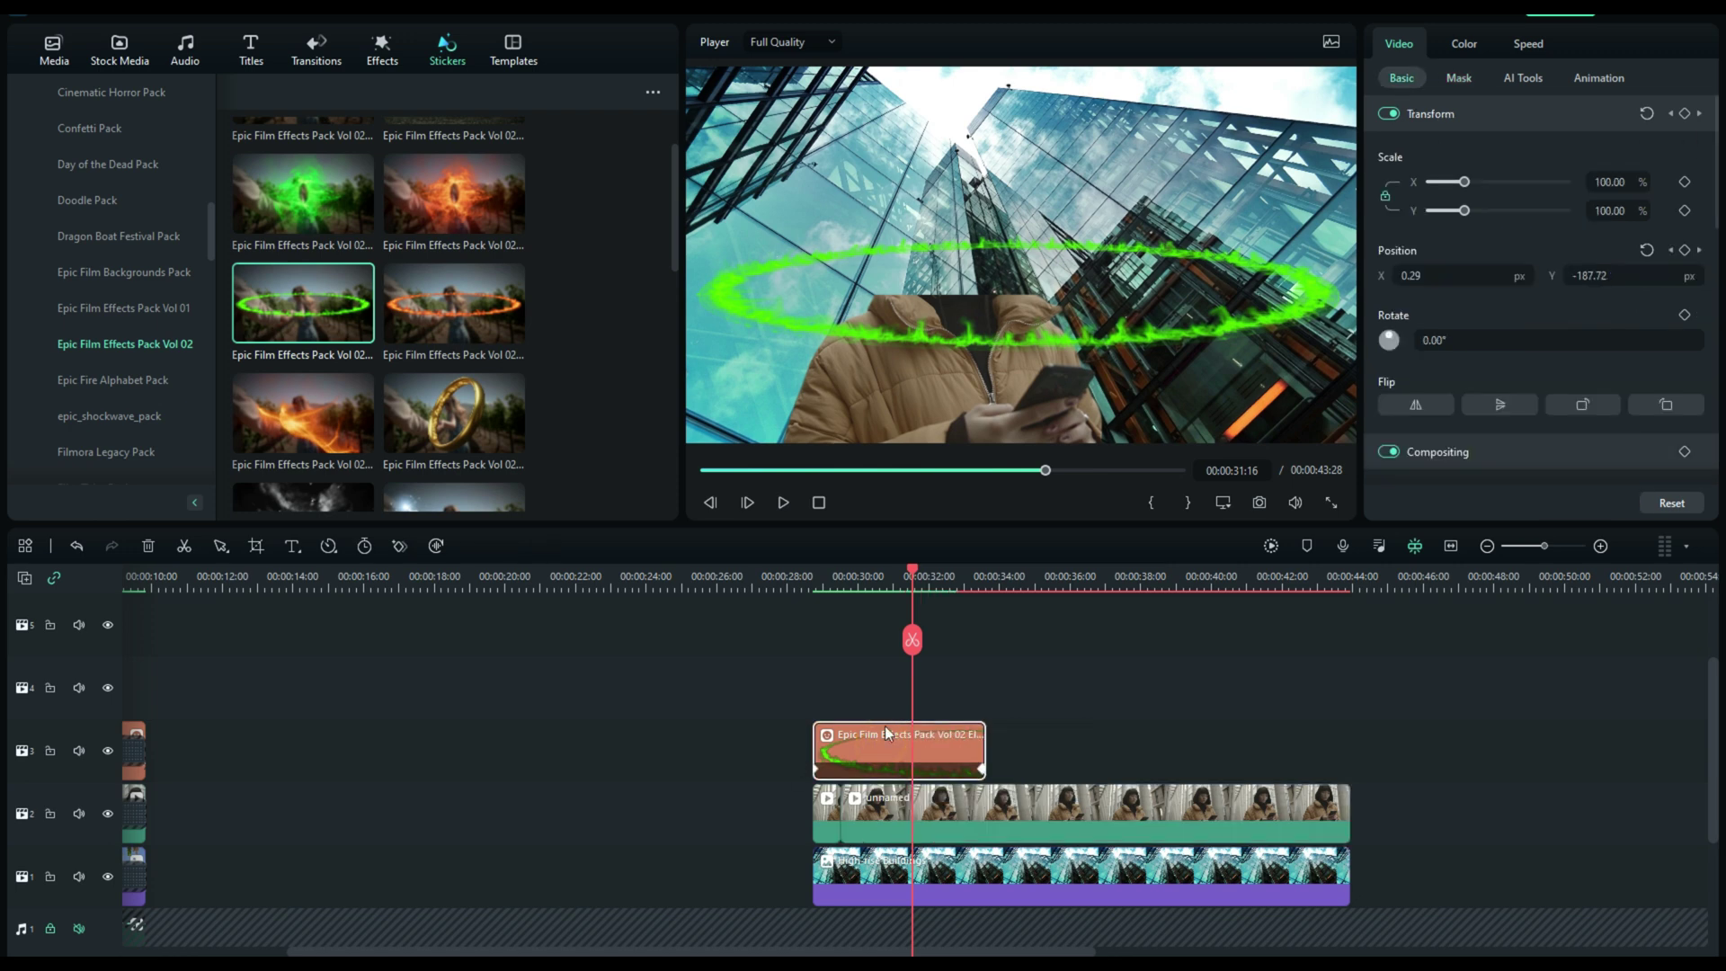
left_click(820, 584)
left_click_drag(820, 586, 816, 586)
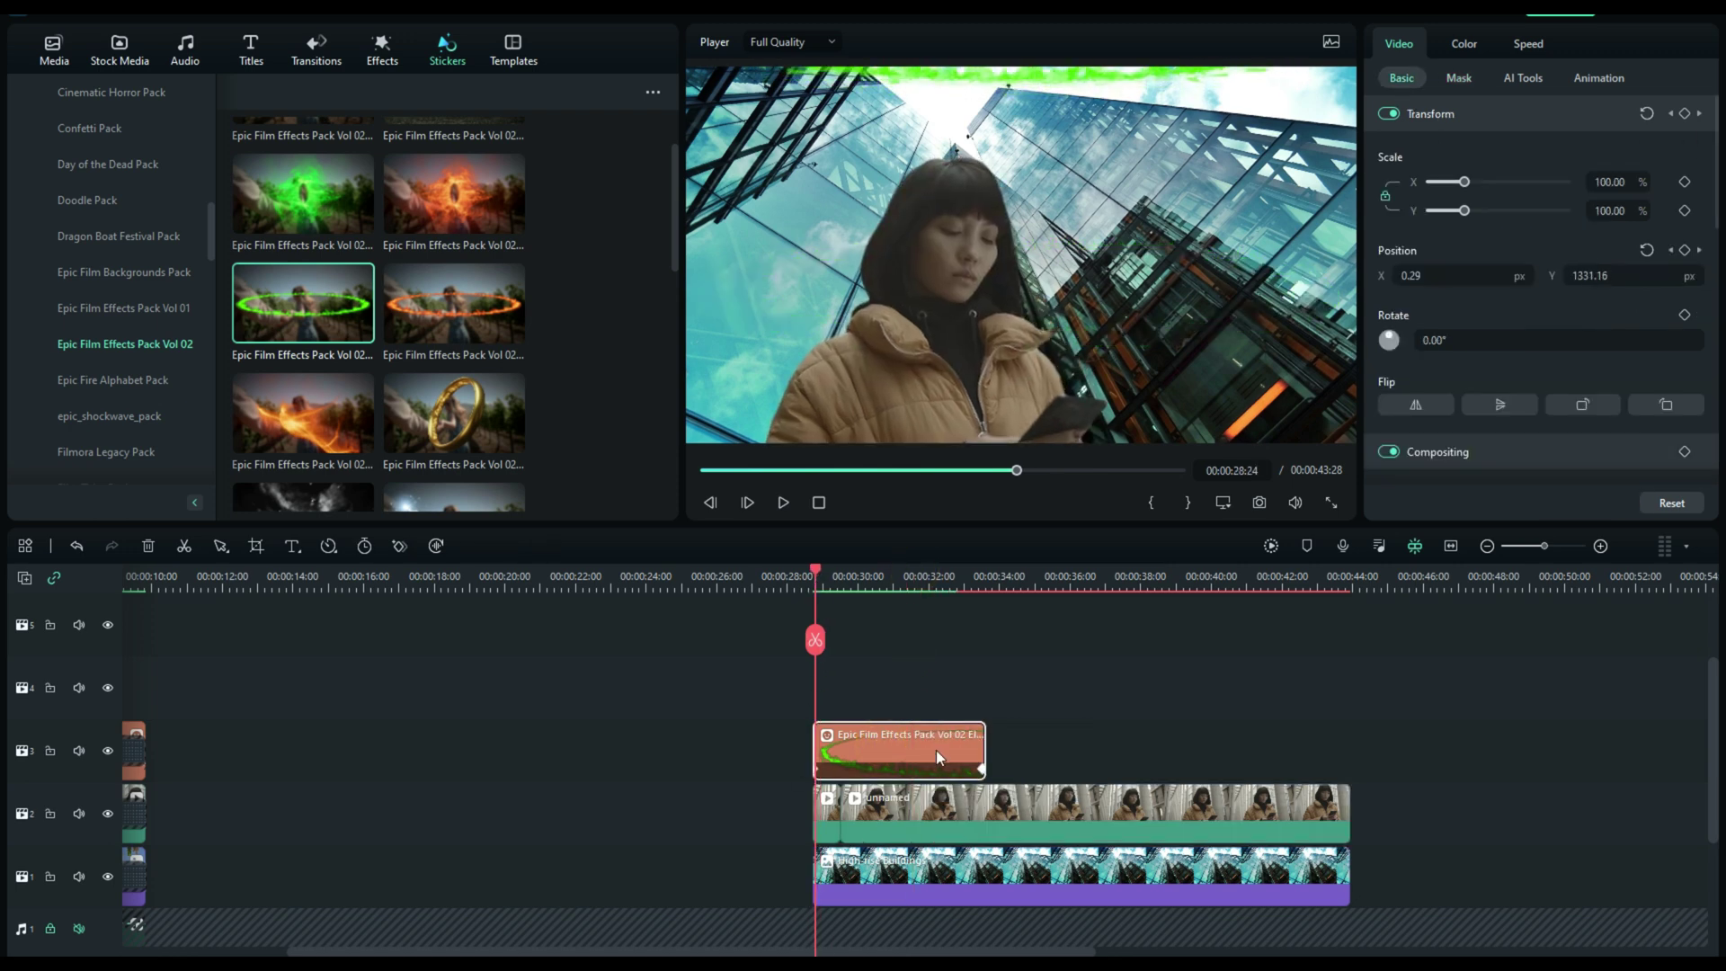
left_click(329, 546)
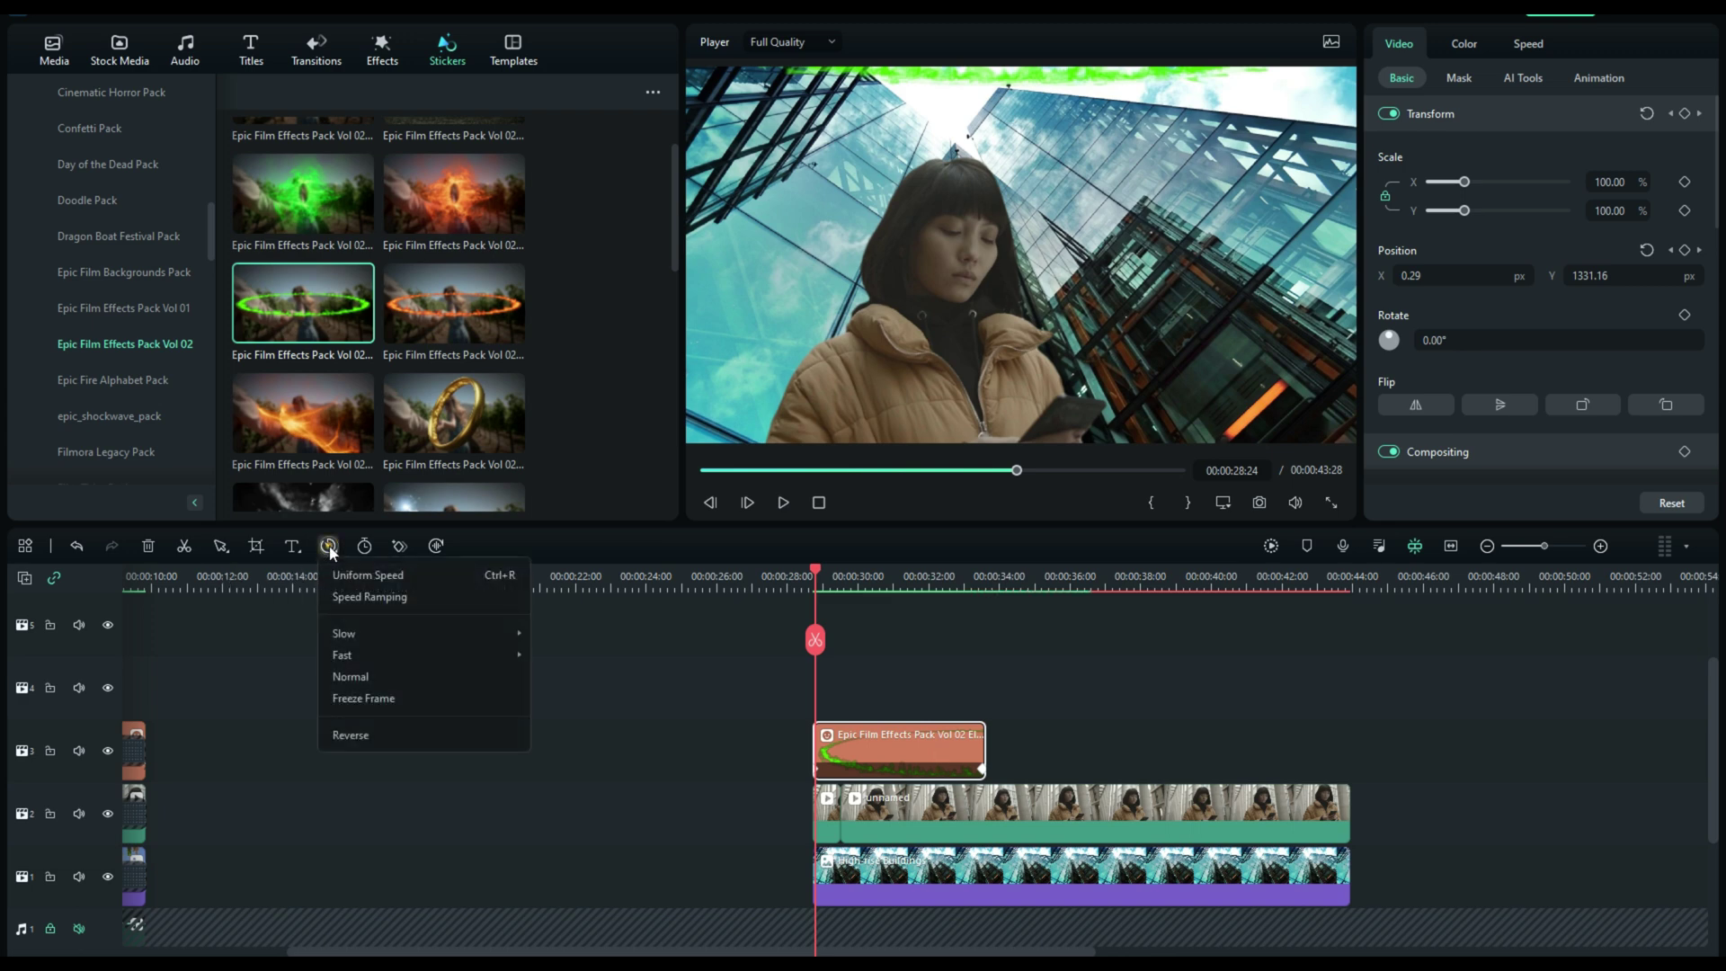
left_click(344, 583)
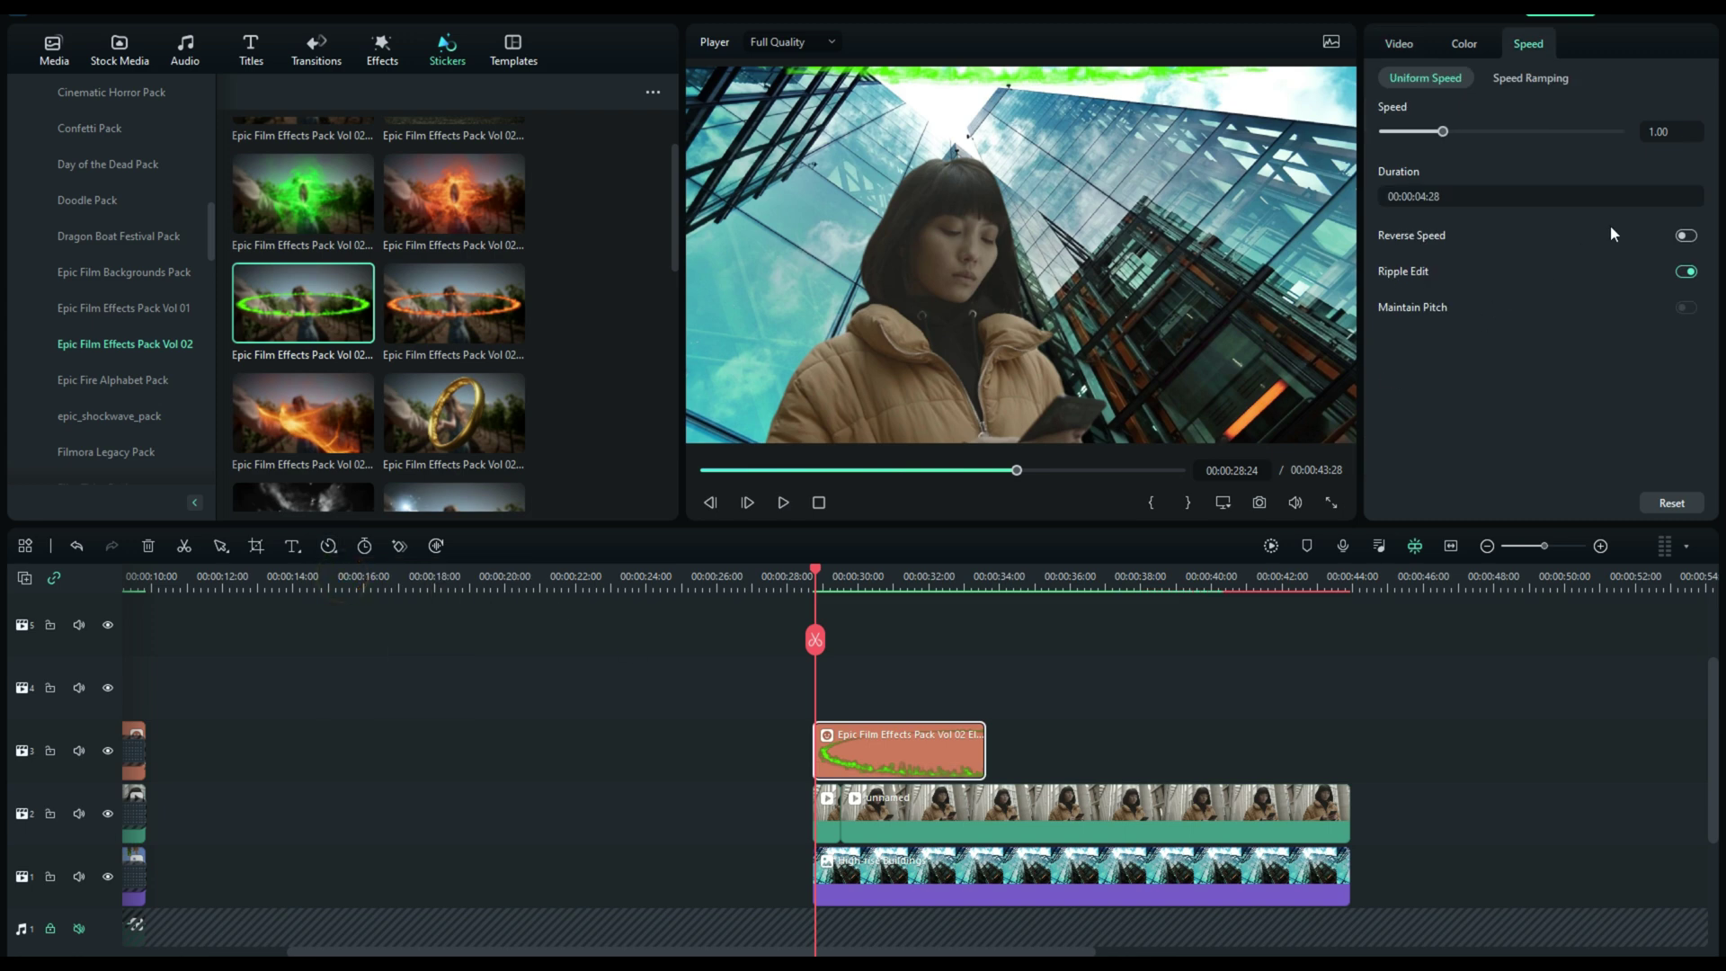
left_click(1665, 133)
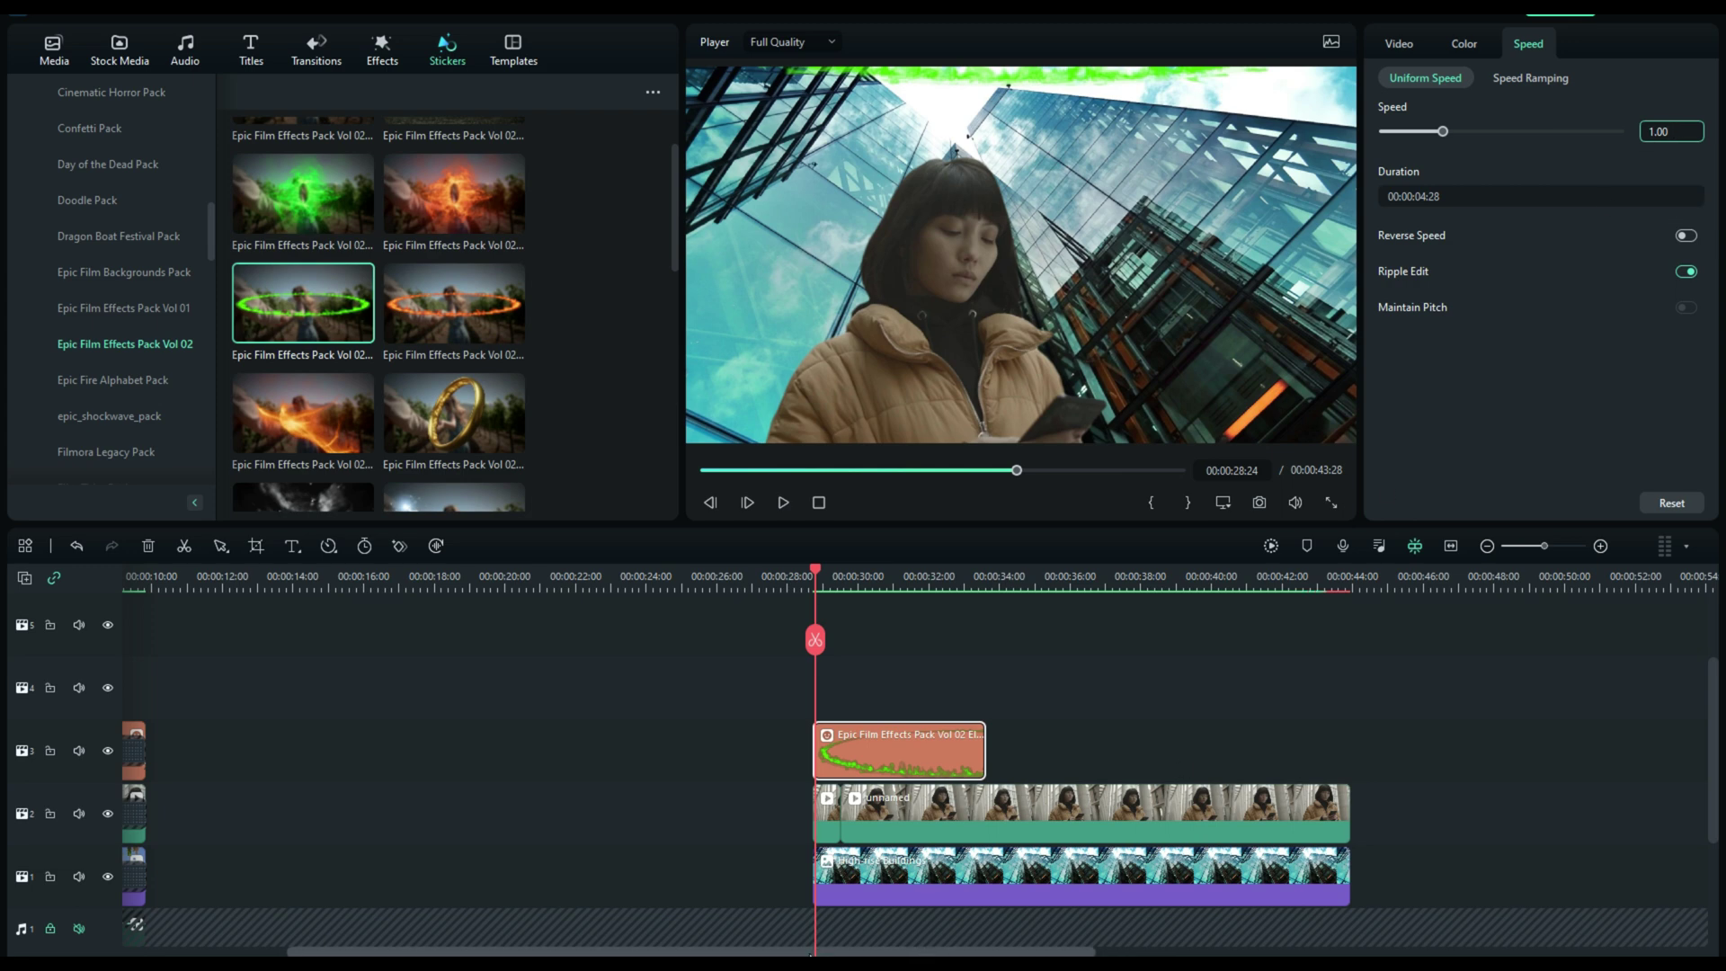
scroll(811, 951, "left", 5)
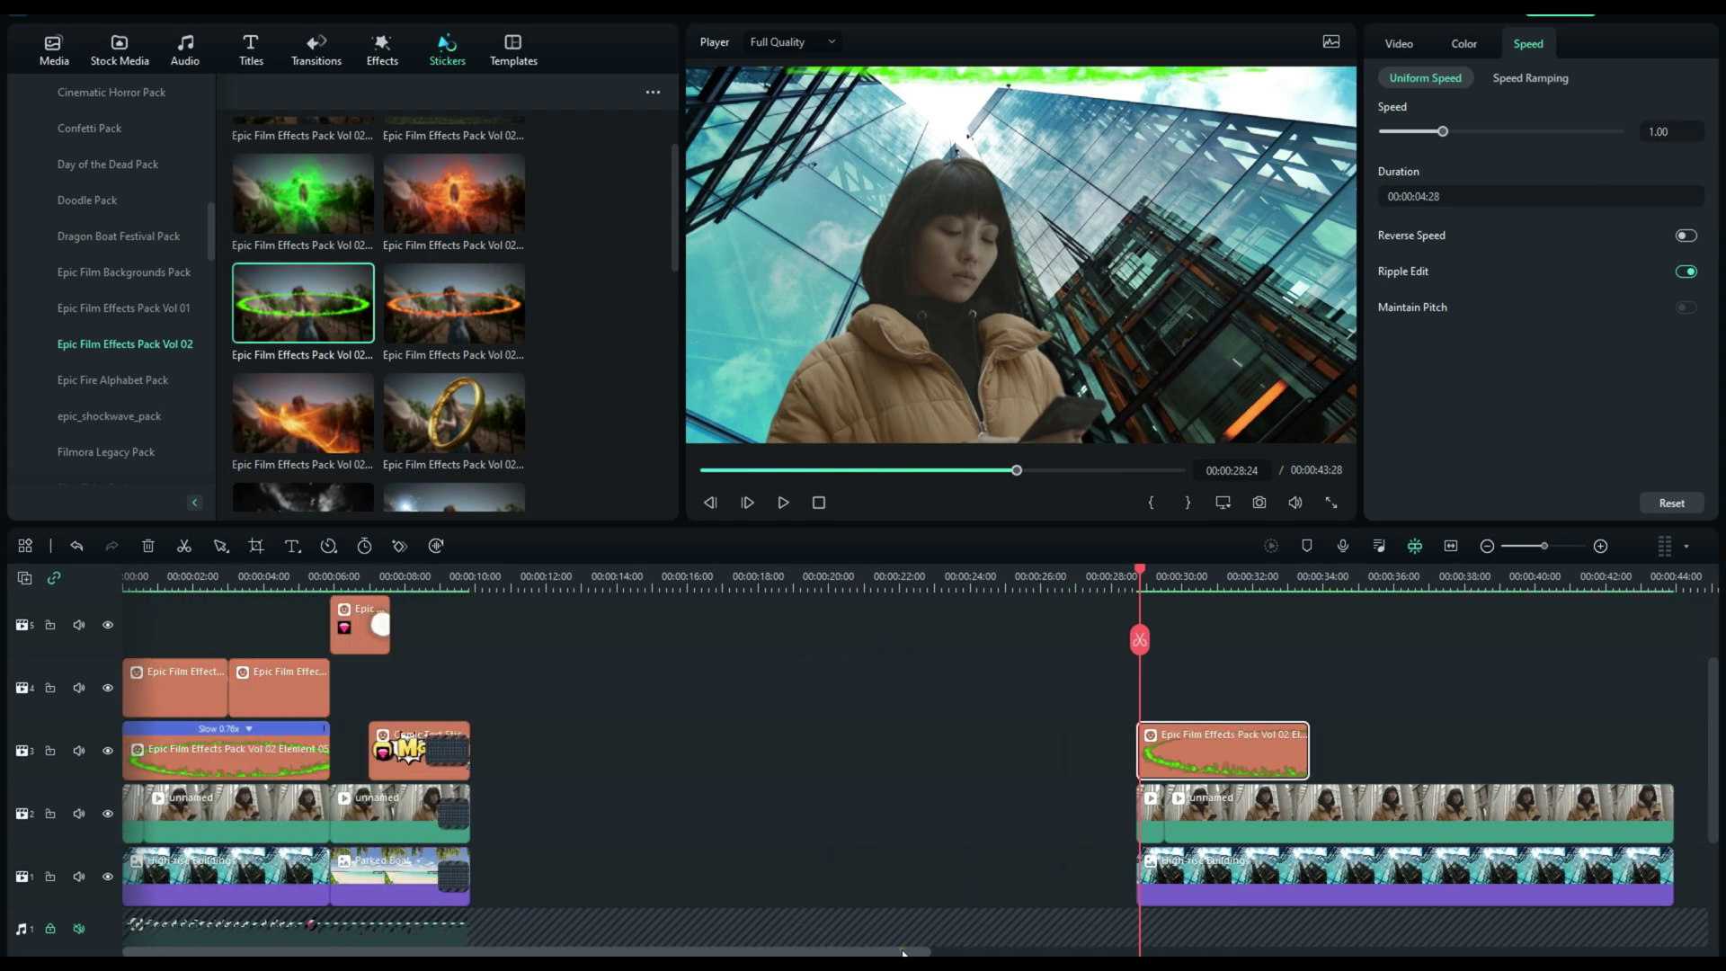
scroll(899, 940, "right", 5)
left_click(1664, 129)
double_click(1668, 131)
left_click(1664, 130)
double_click(1665, 131)
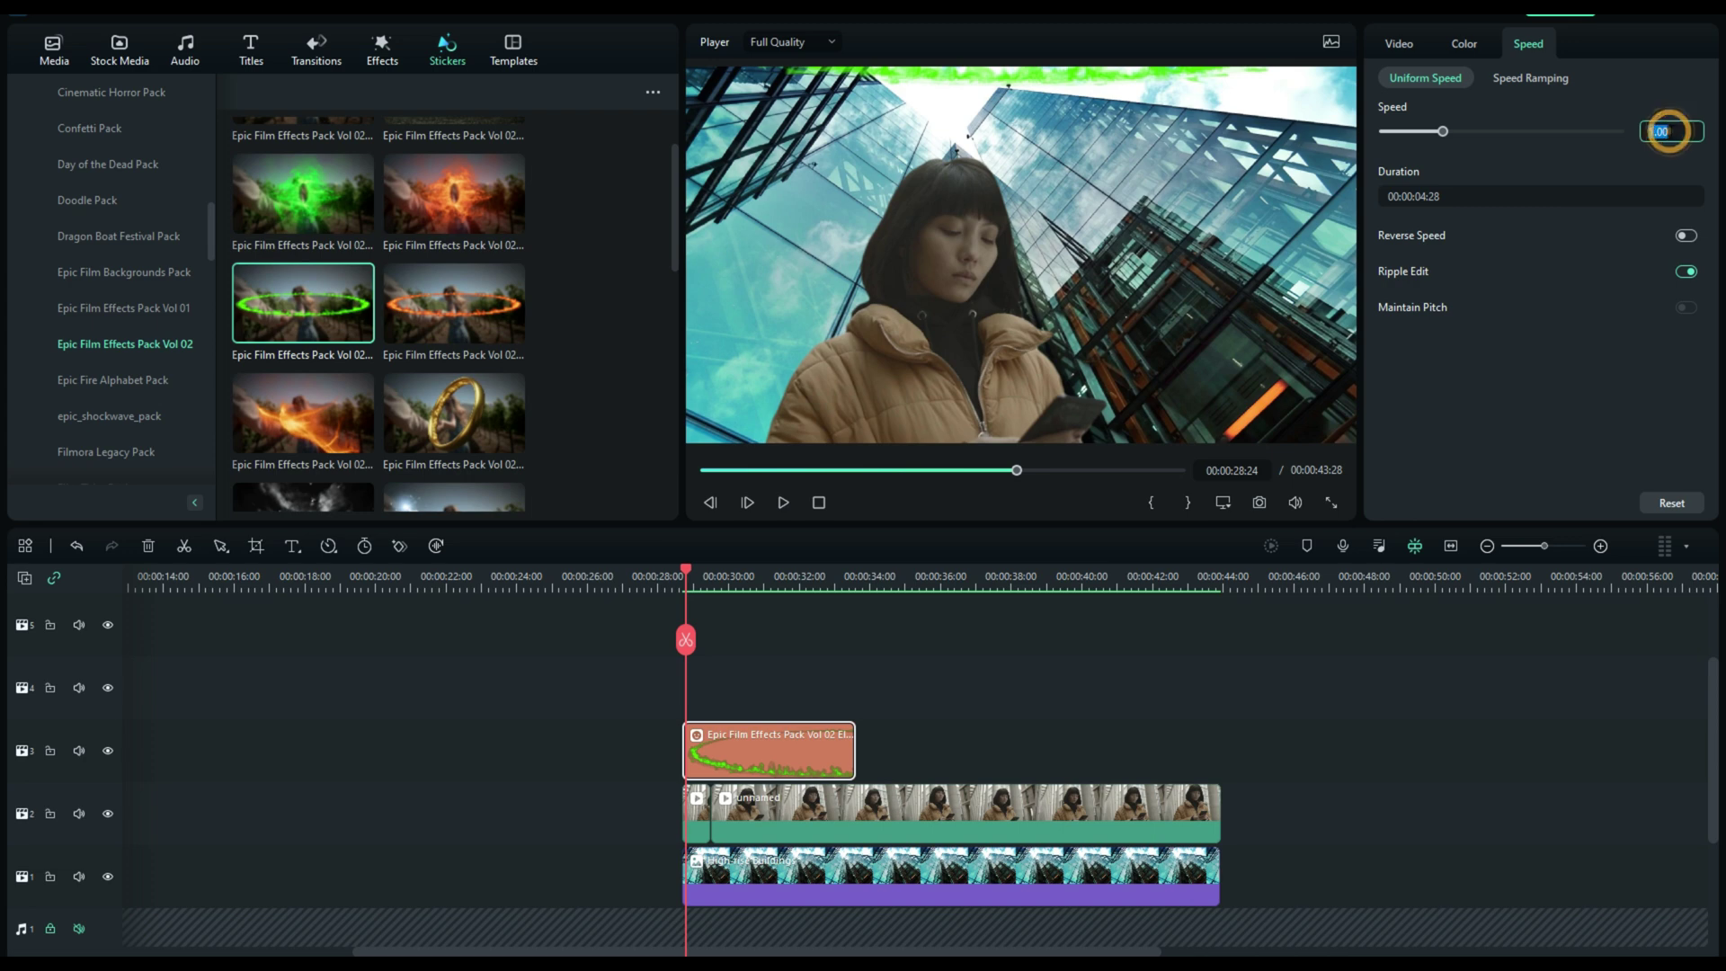
type("0.7")
left_click(1563, 304)
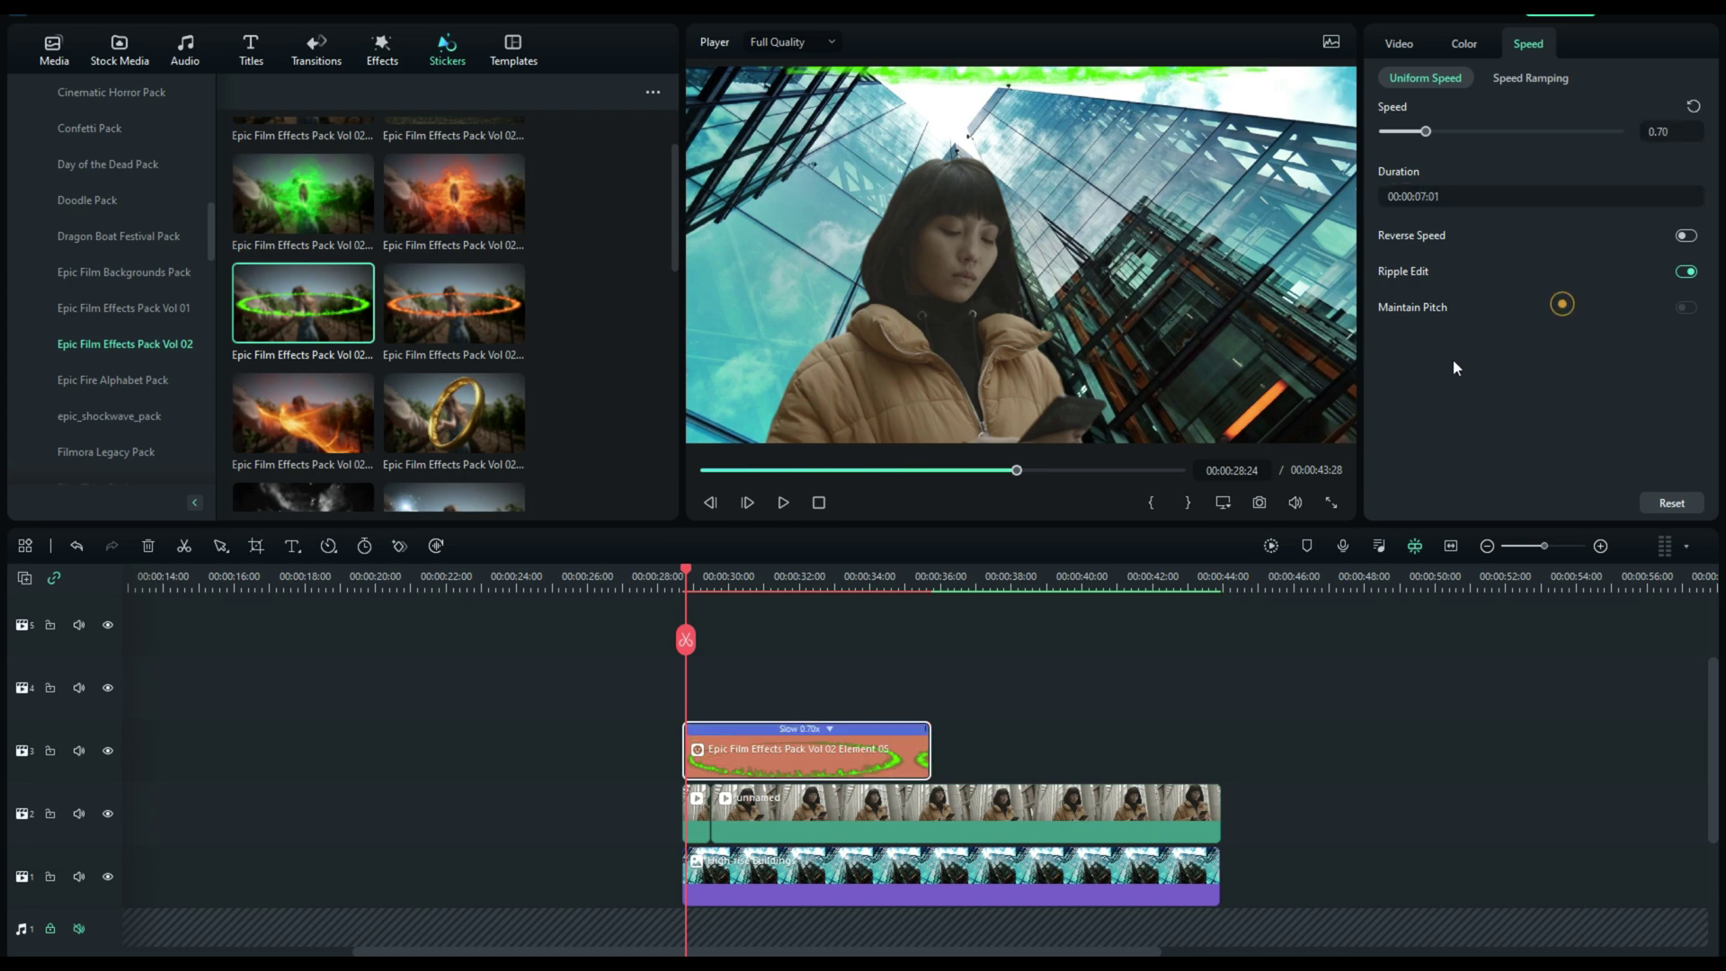
Play back the slowed ring against the woman's mask animation and return the playhead to near the ring clip's start.
left_click(784, 503)
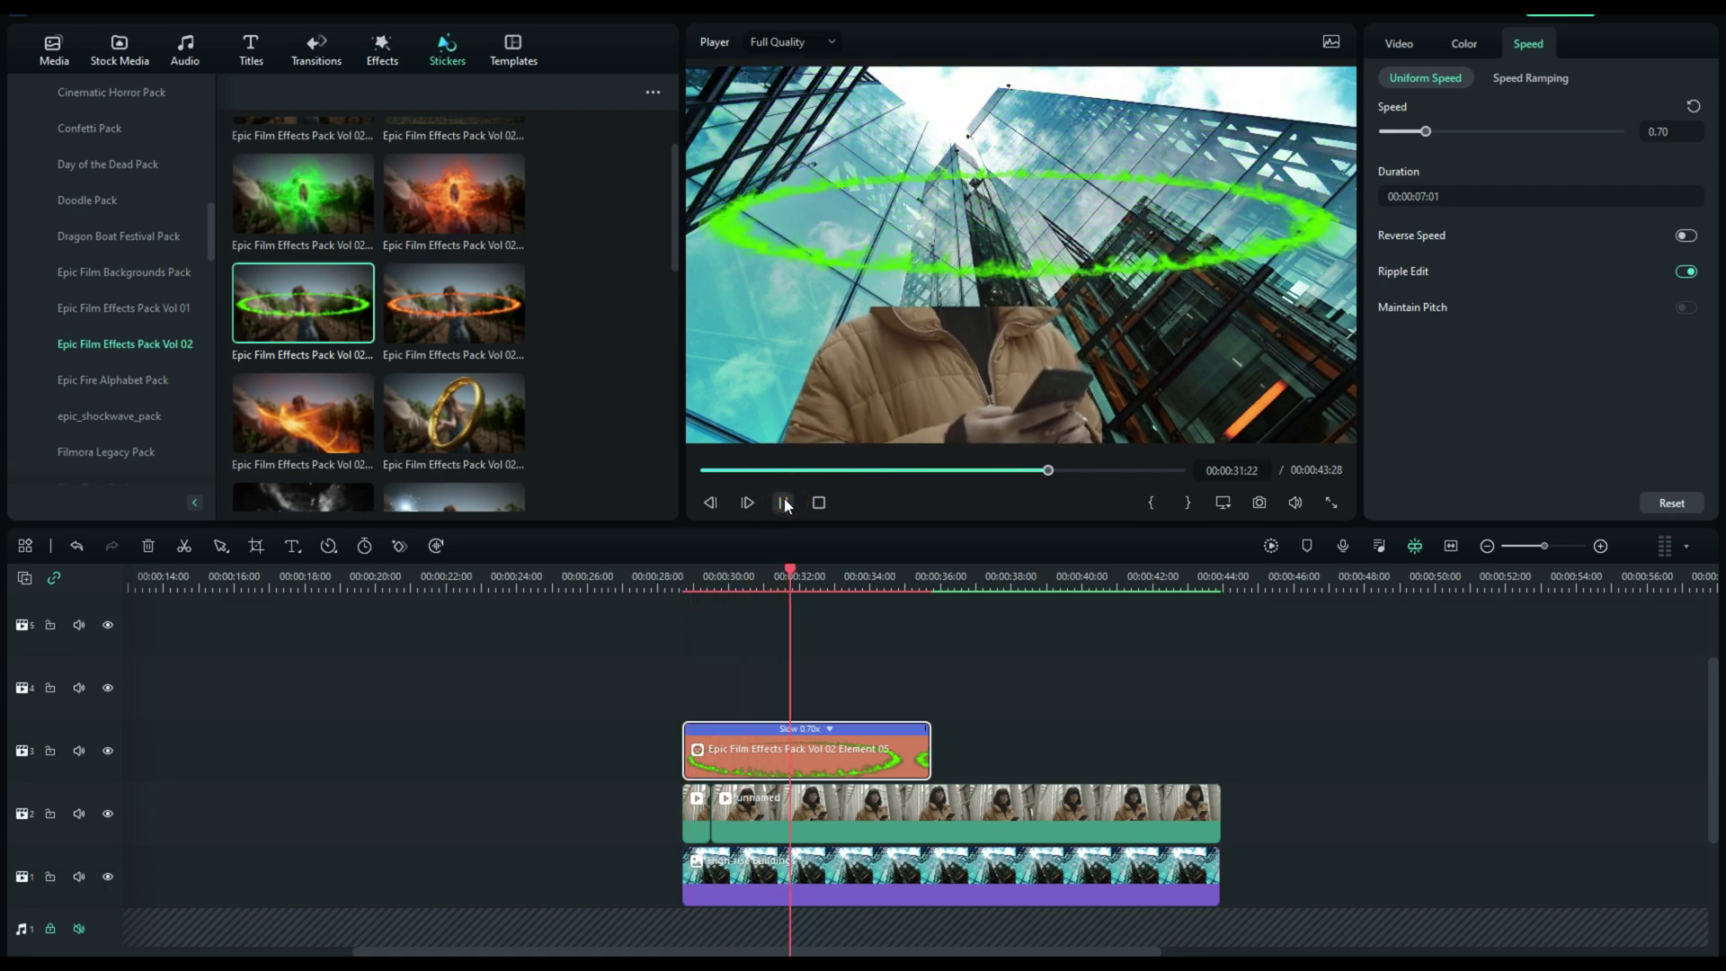
left_click(784, 504)
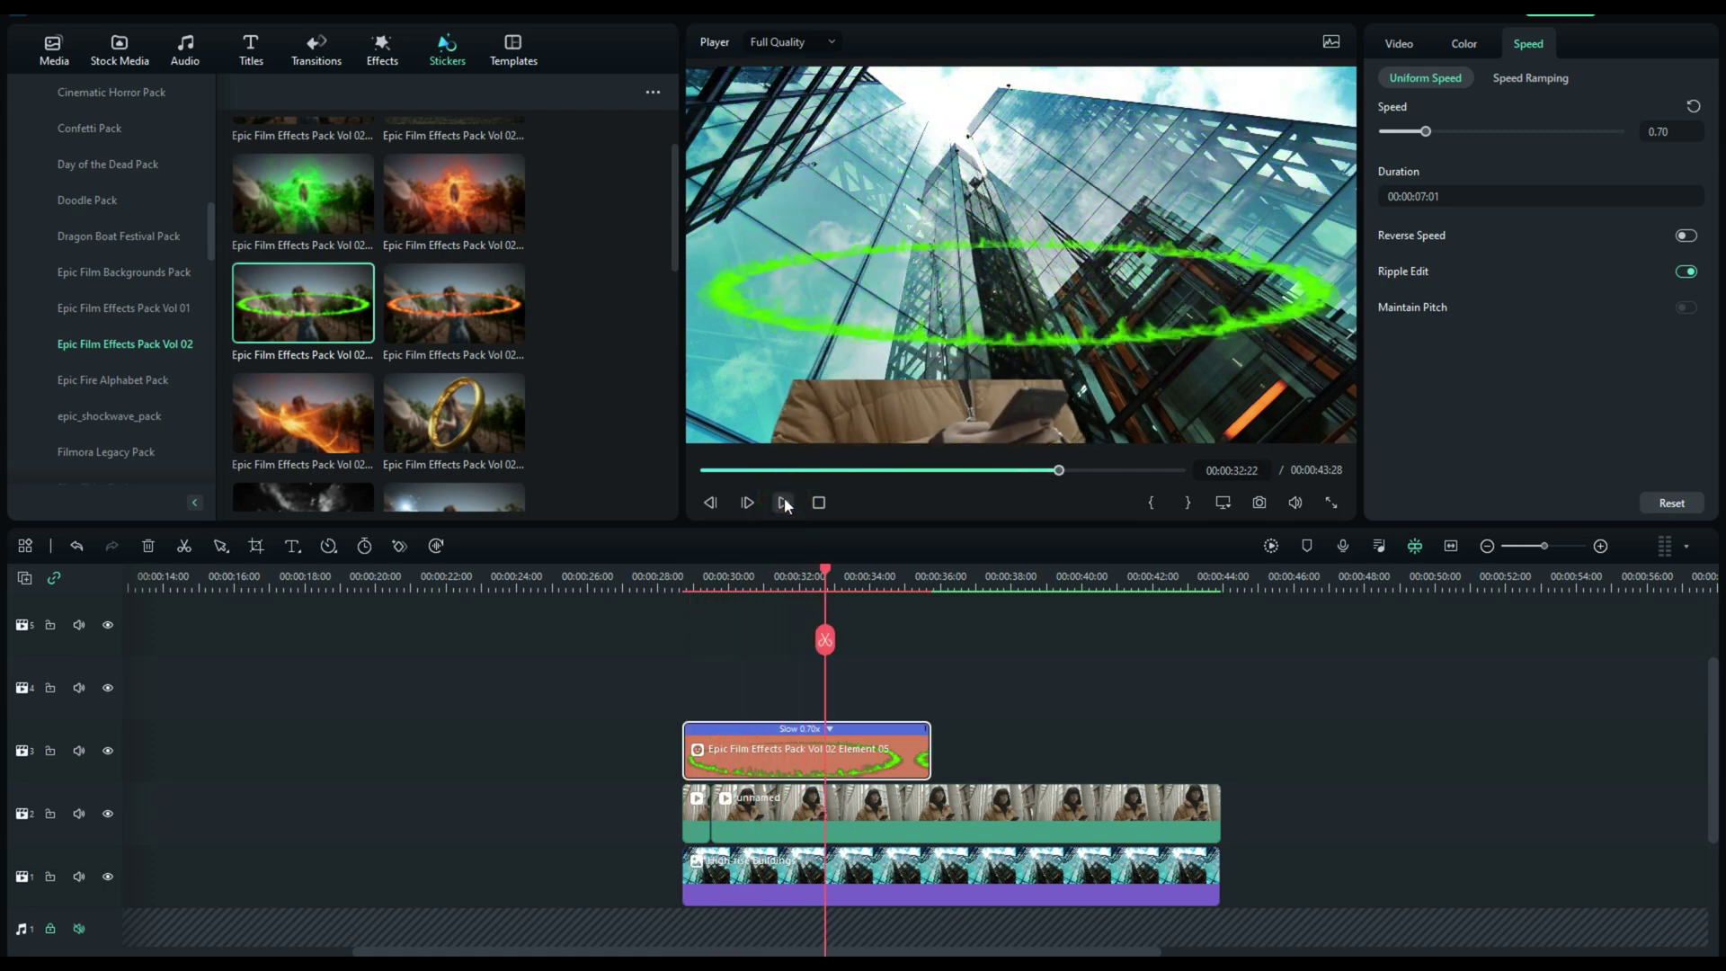
left_click_drag(829, 575, 704, 570)
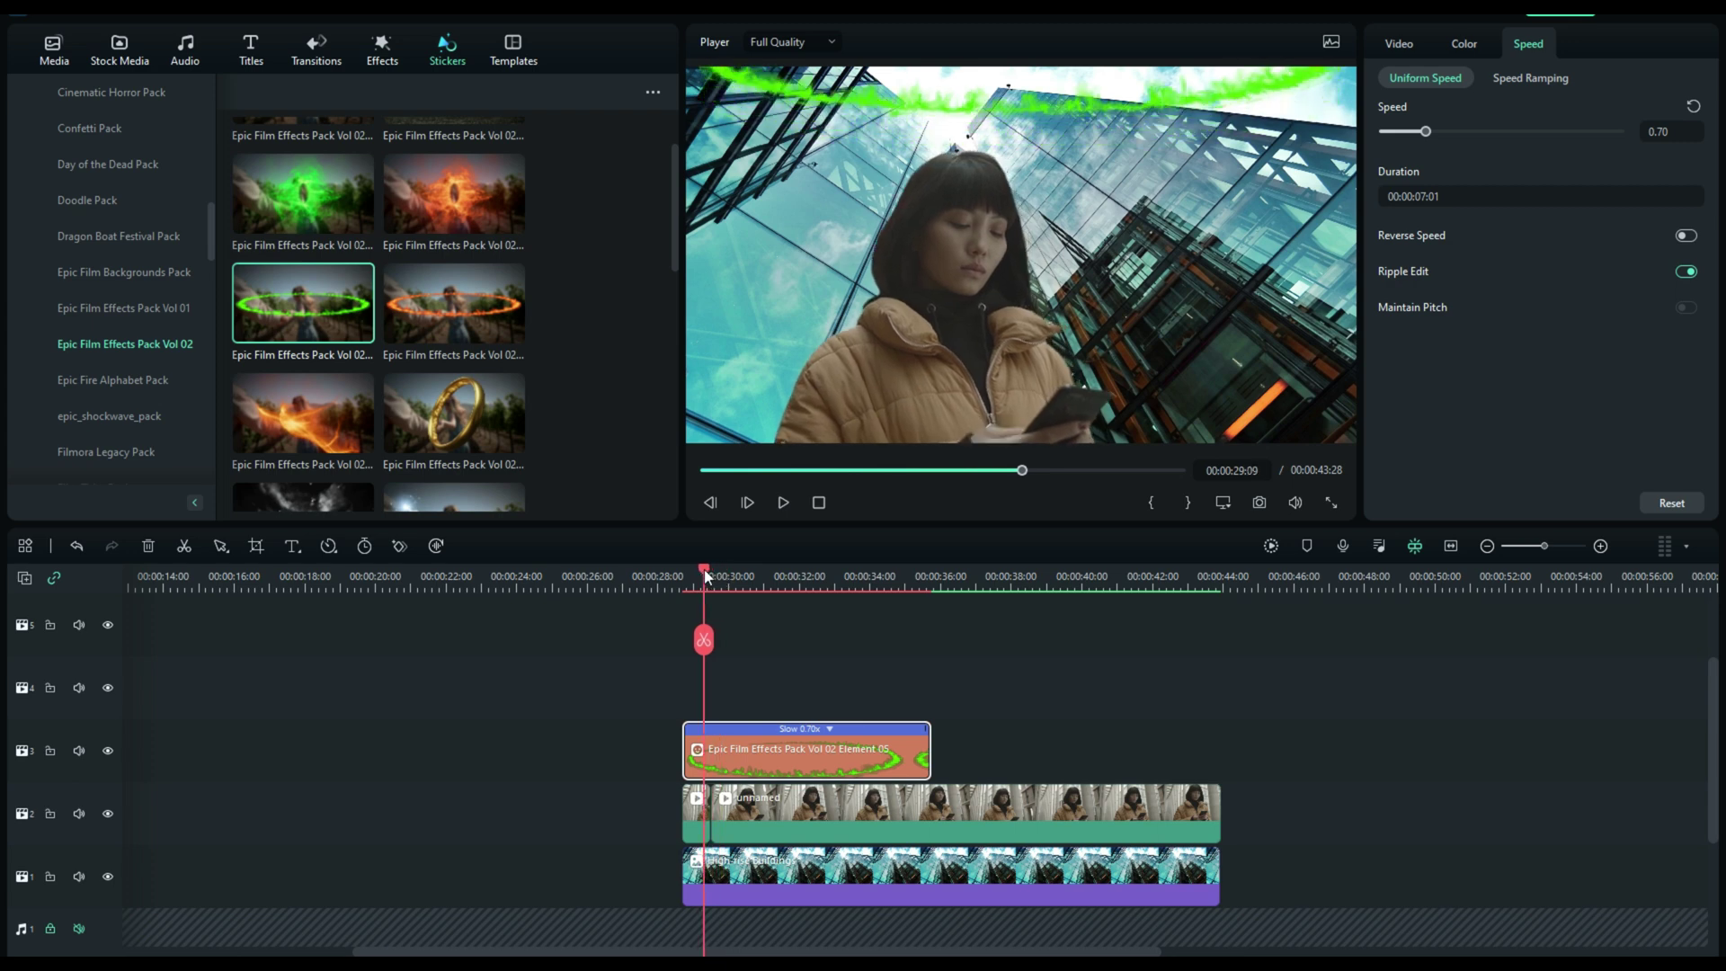
left_click_drag(704, 570, 689, 570)
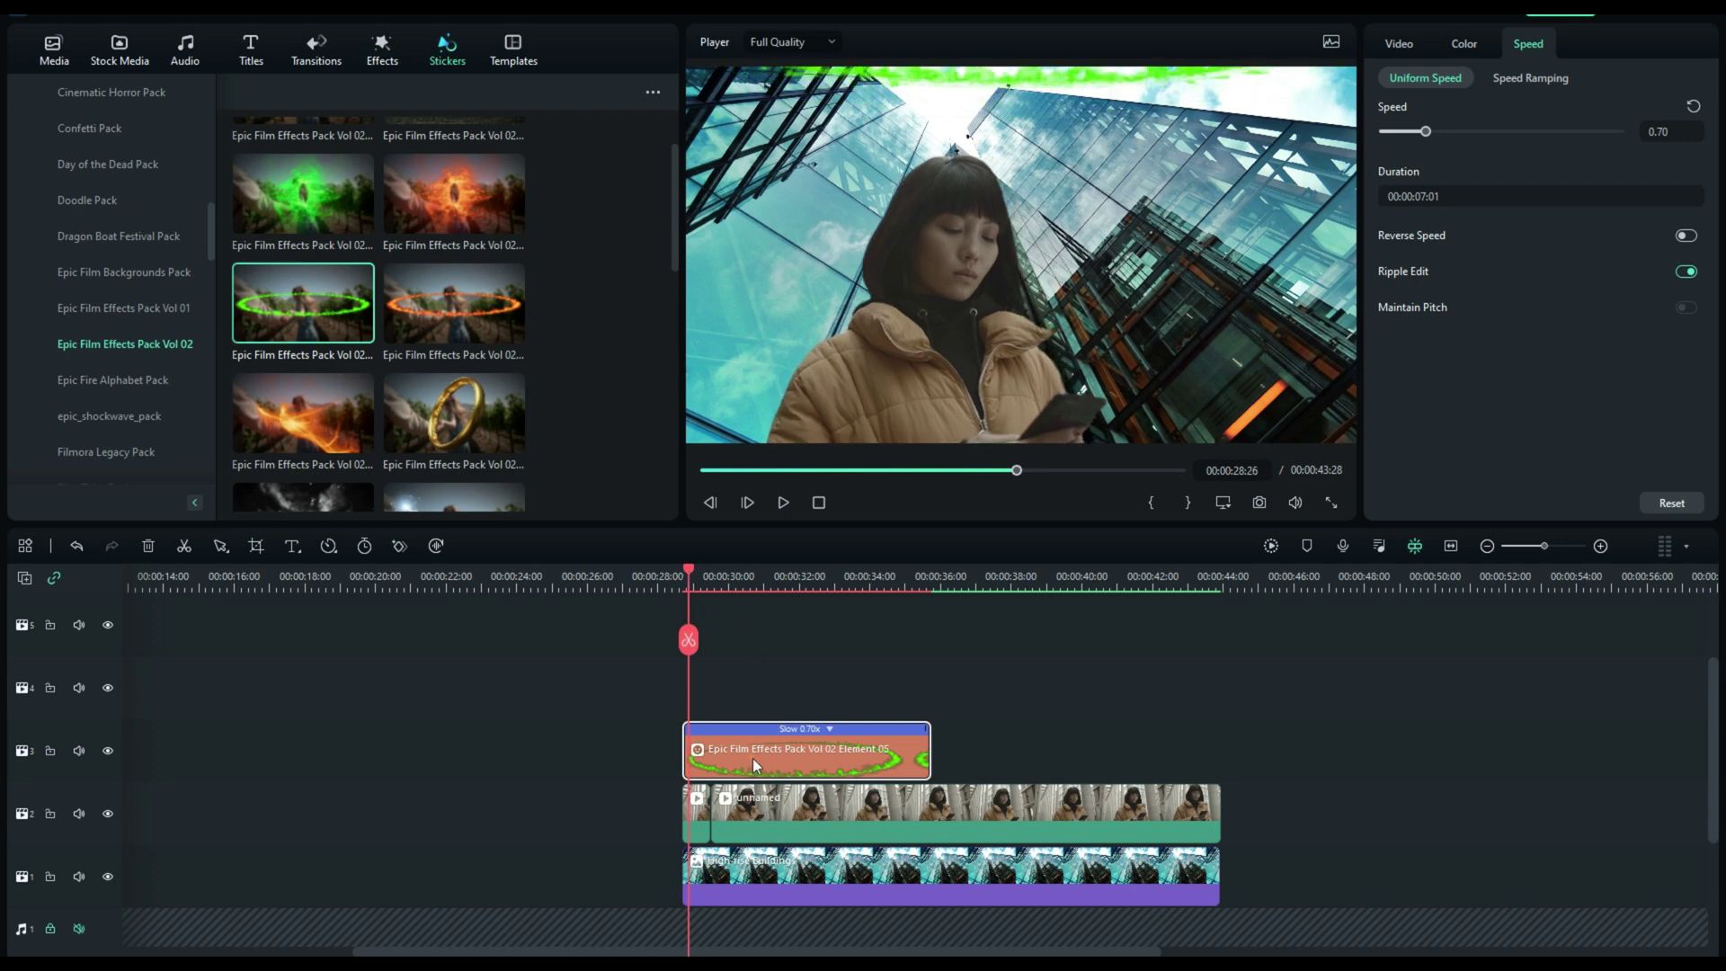
Lower the green ring to about Y 958 at 00:00:29:15, adding a position keyframe where the woman's clip is split.
left_click(1399, 43)
left_click_drag(691, 572, 692, 570)
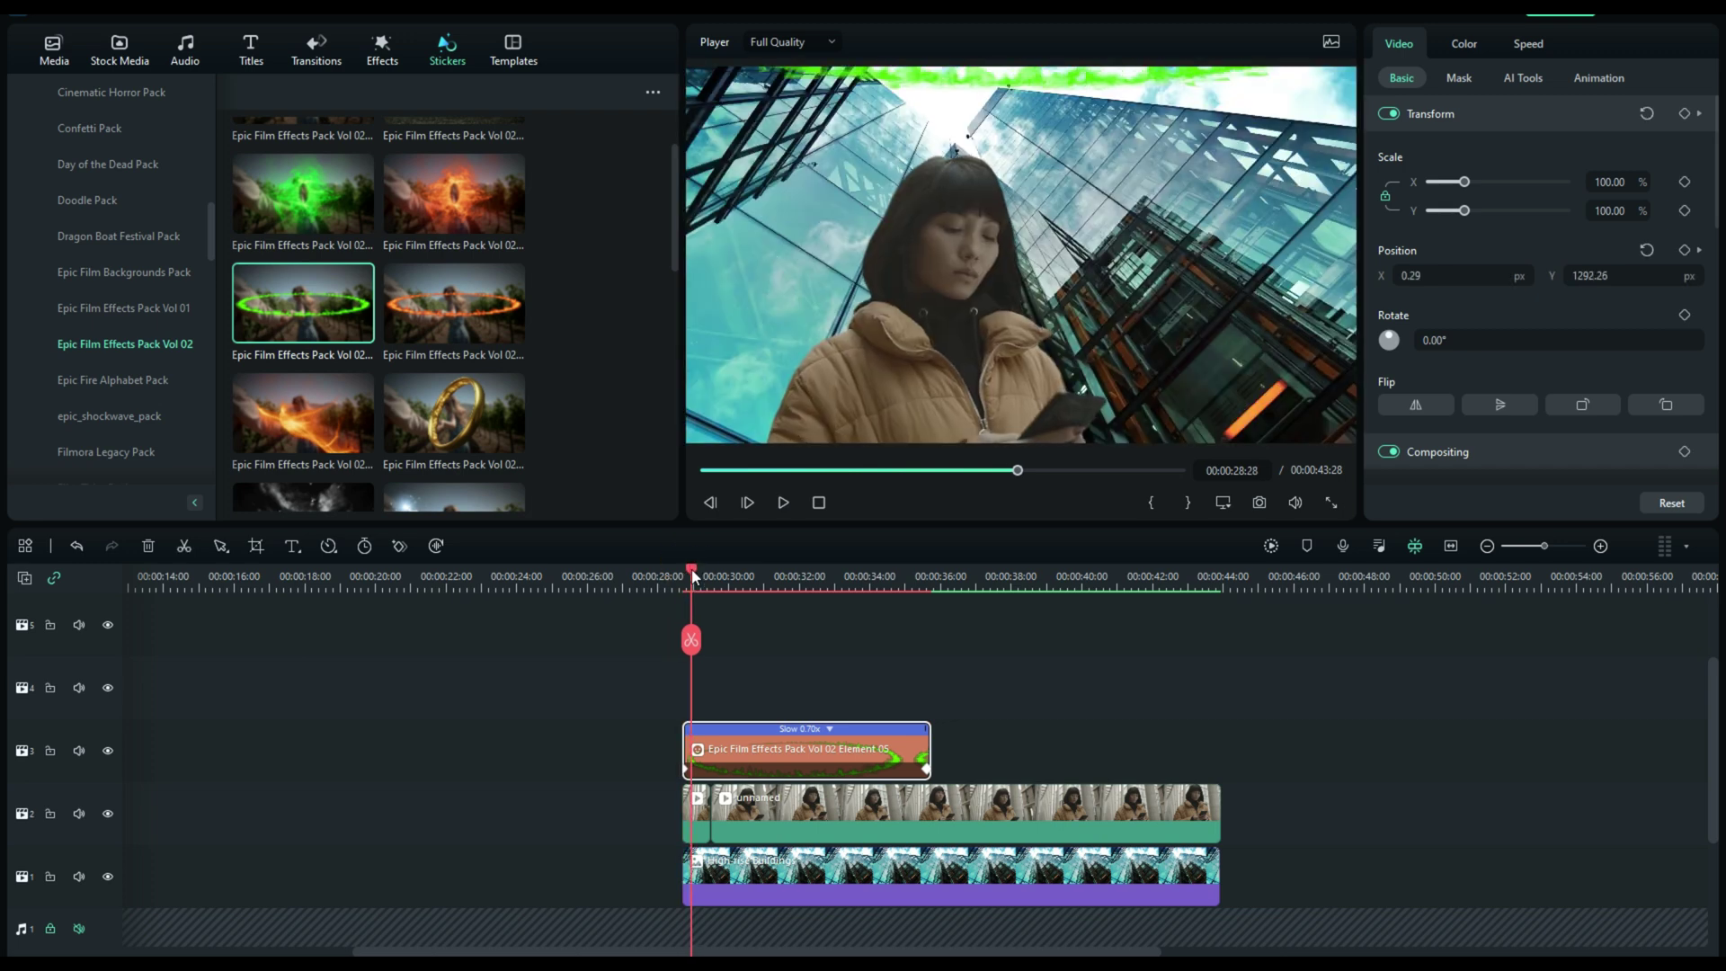
left_click(687, 770)
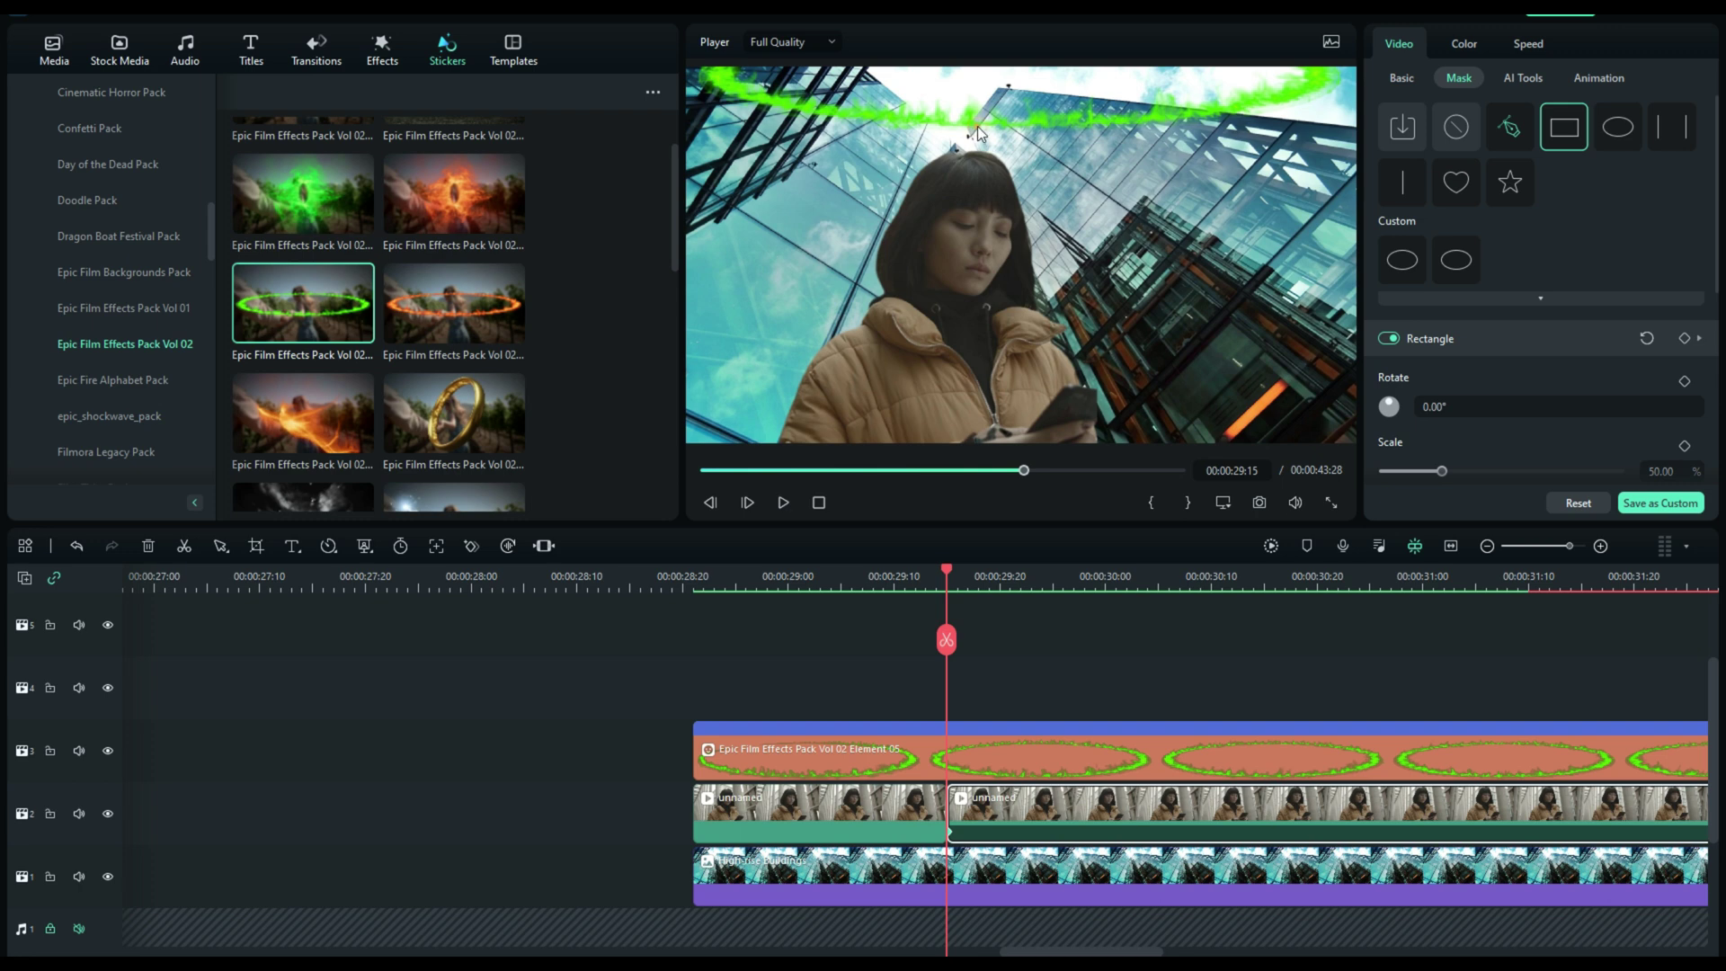
left_click(978, 126)
left_click_drag(978, 126, 973, 142)
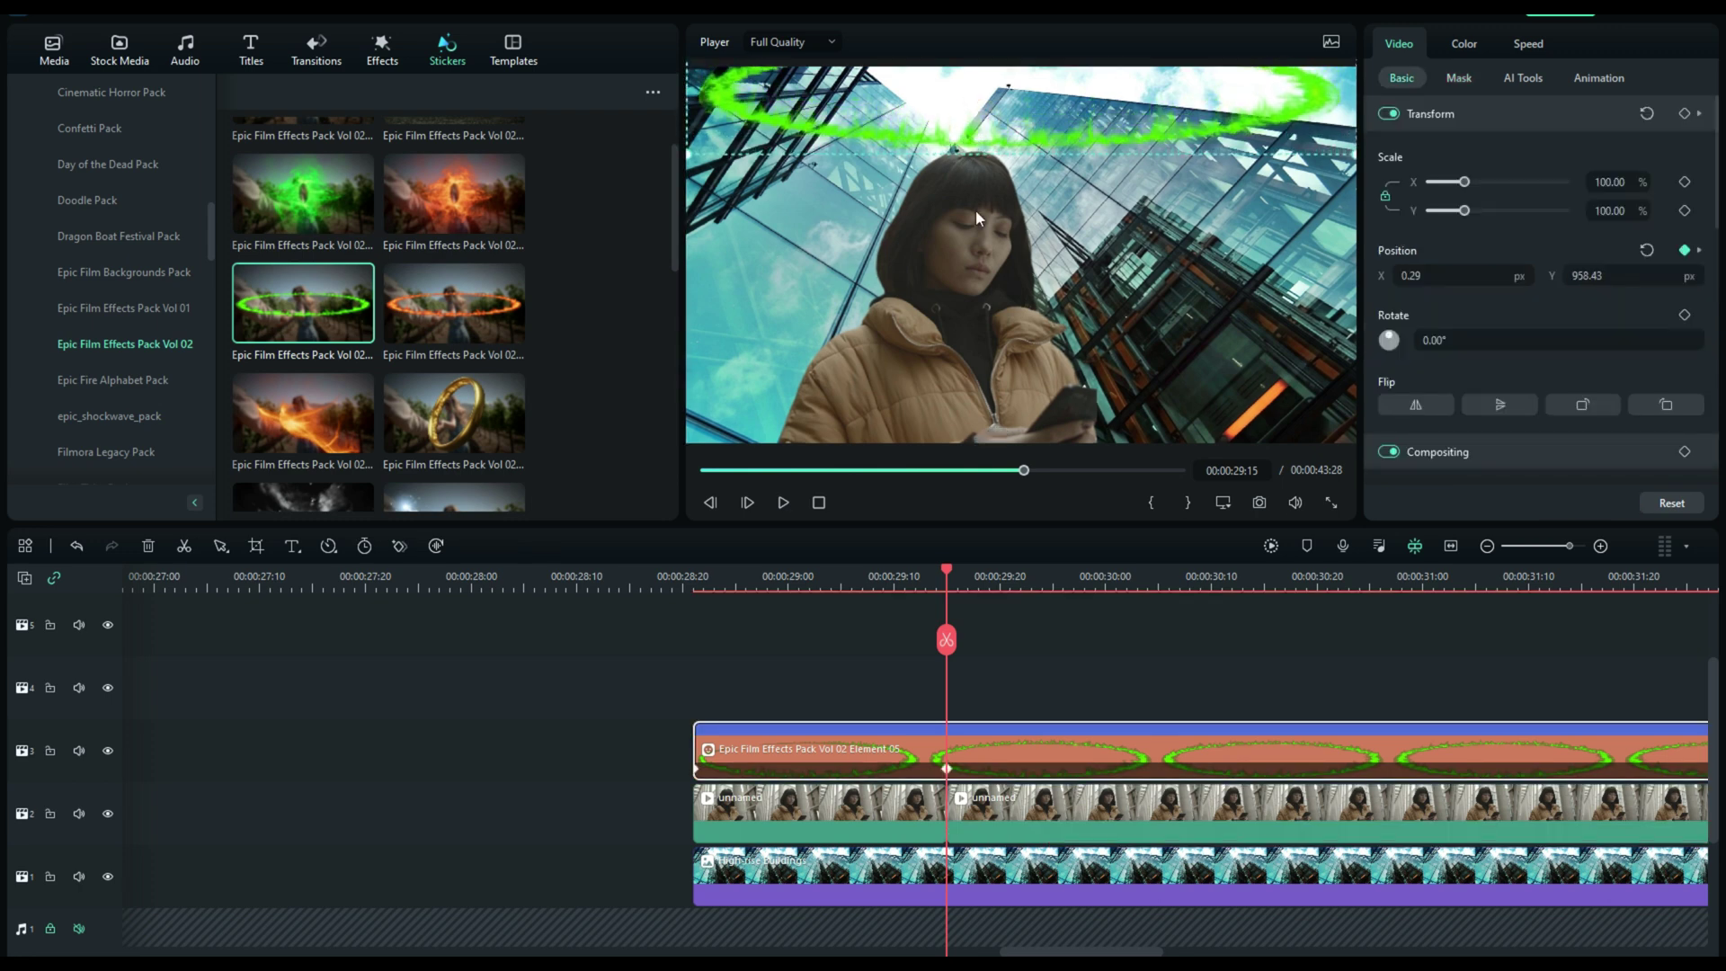
Play back the ring and mask animation from near the ring clip's start to check their alignment.
left_click_drag(946, 575, 746, 594)
left_click(781, 501)
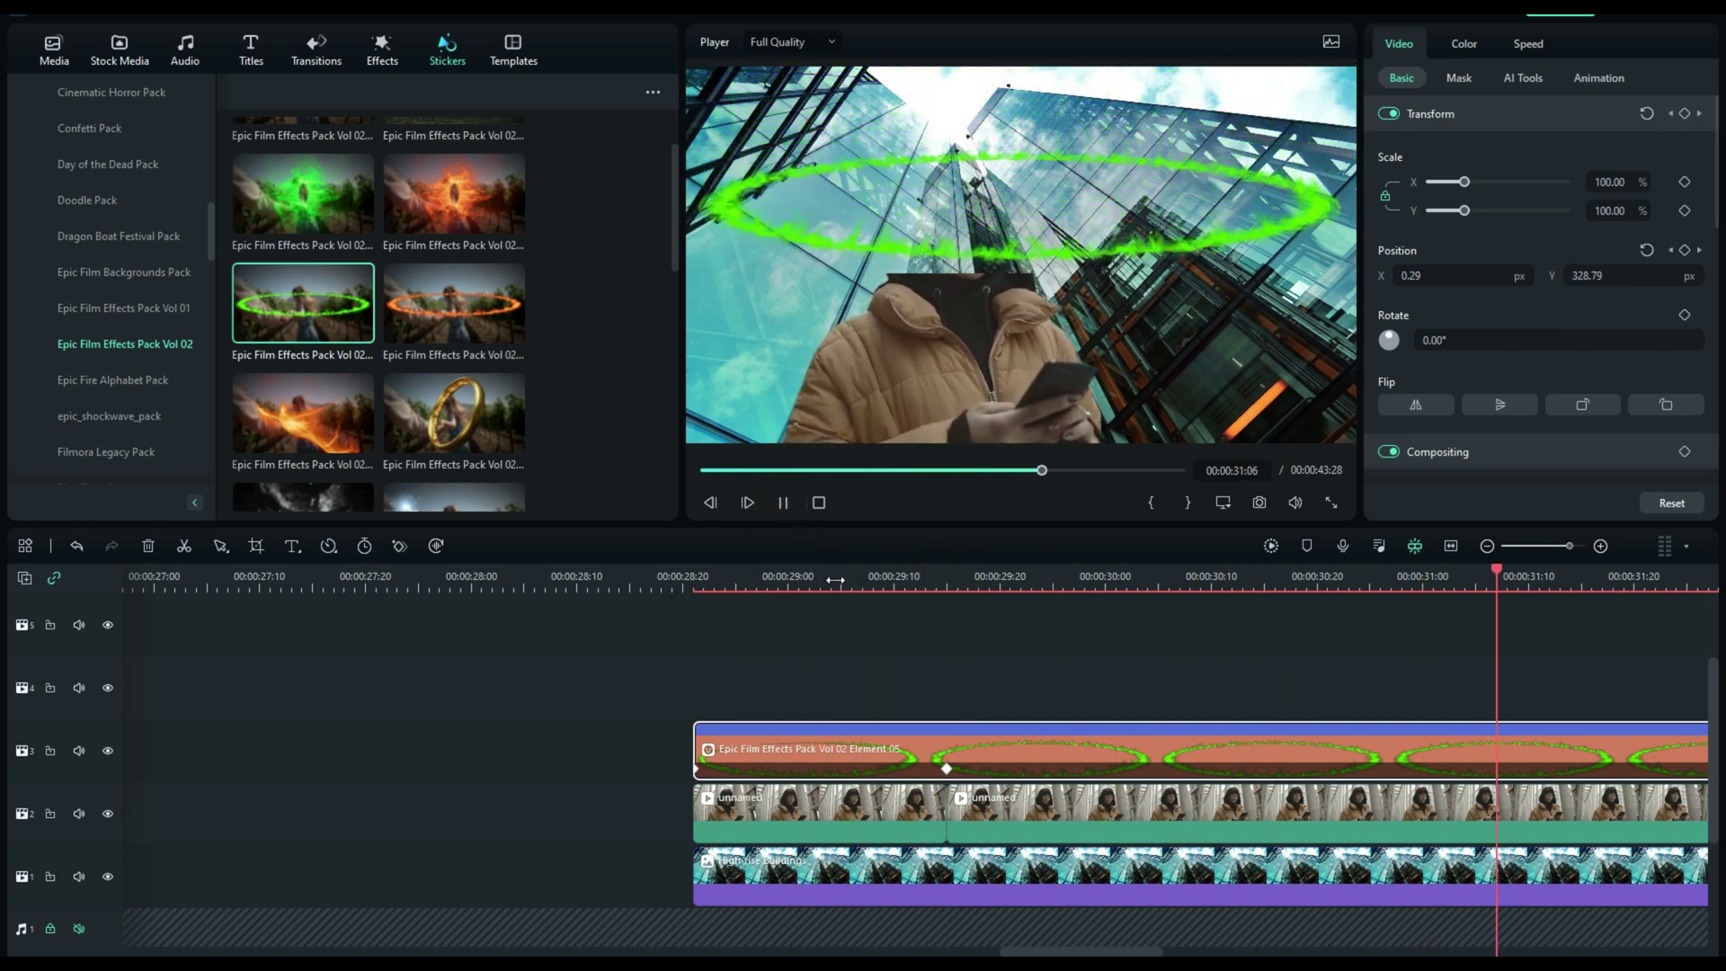
left_click(782, 502)
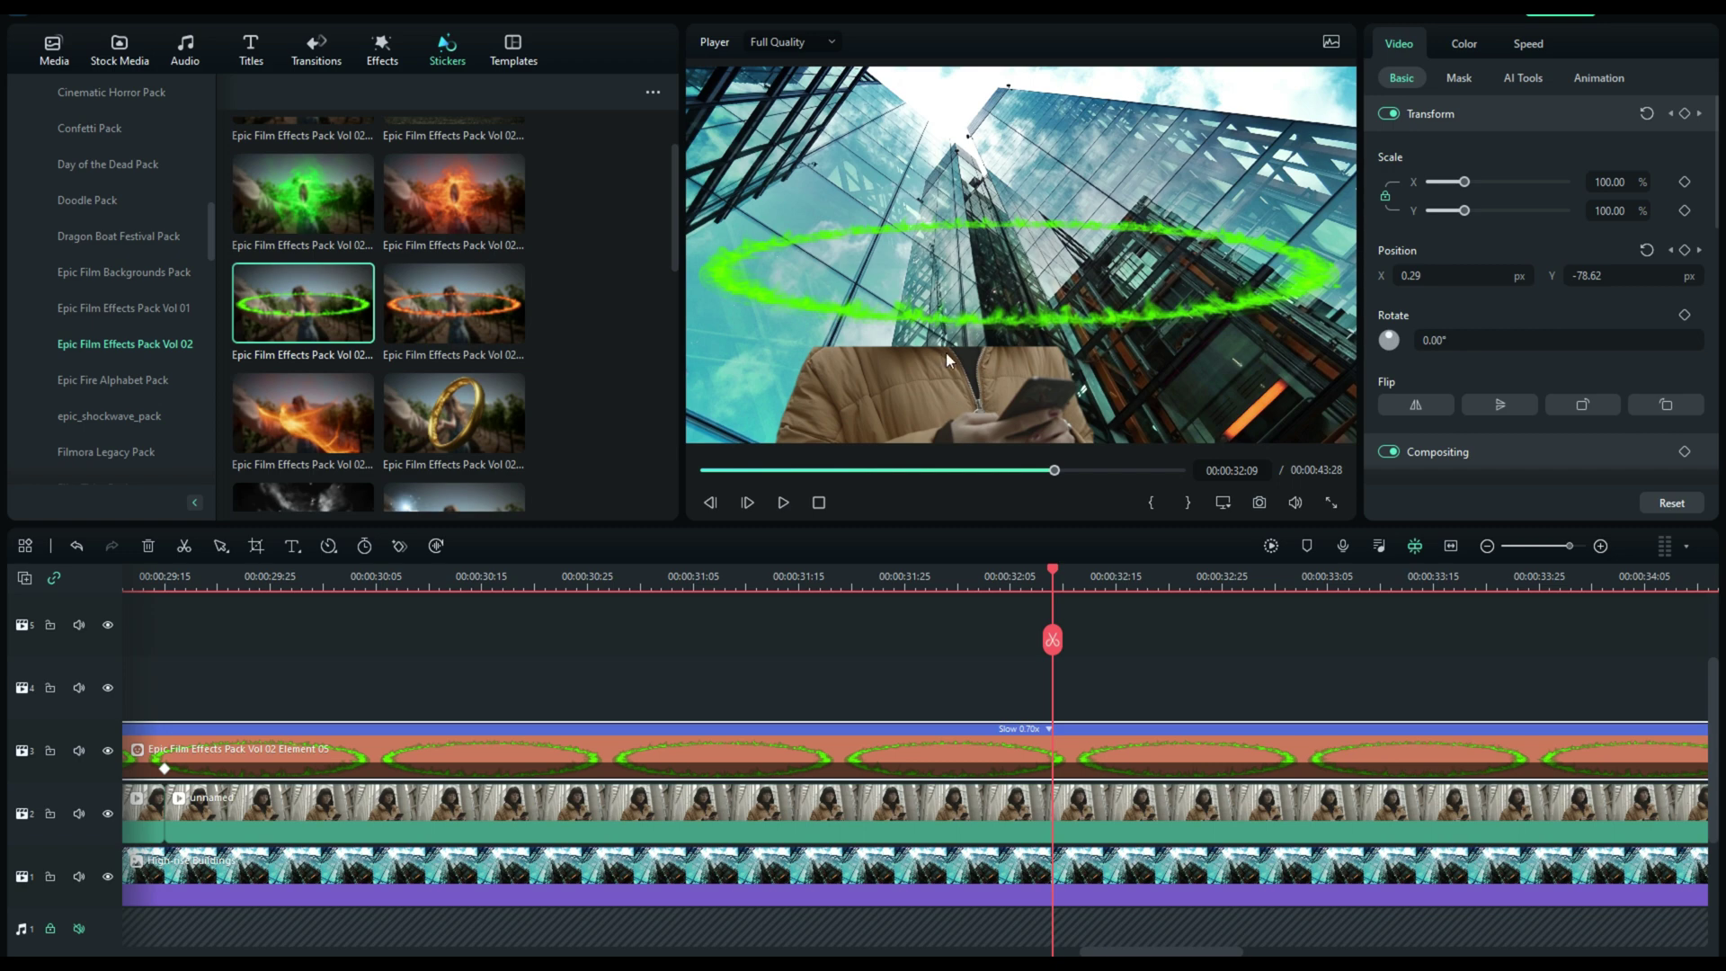
Return to the ring's position keyframe at 00:00:29:15 and lower the ring slightly to about Y 922.
left_click_drag(1048, 572, 757, 569)
scroll(1501, 582, "down", 2)
scroll(1257, 597, "down", 2)
left_click_drag(760, 574, 590, 640)
left_click(593, 769)
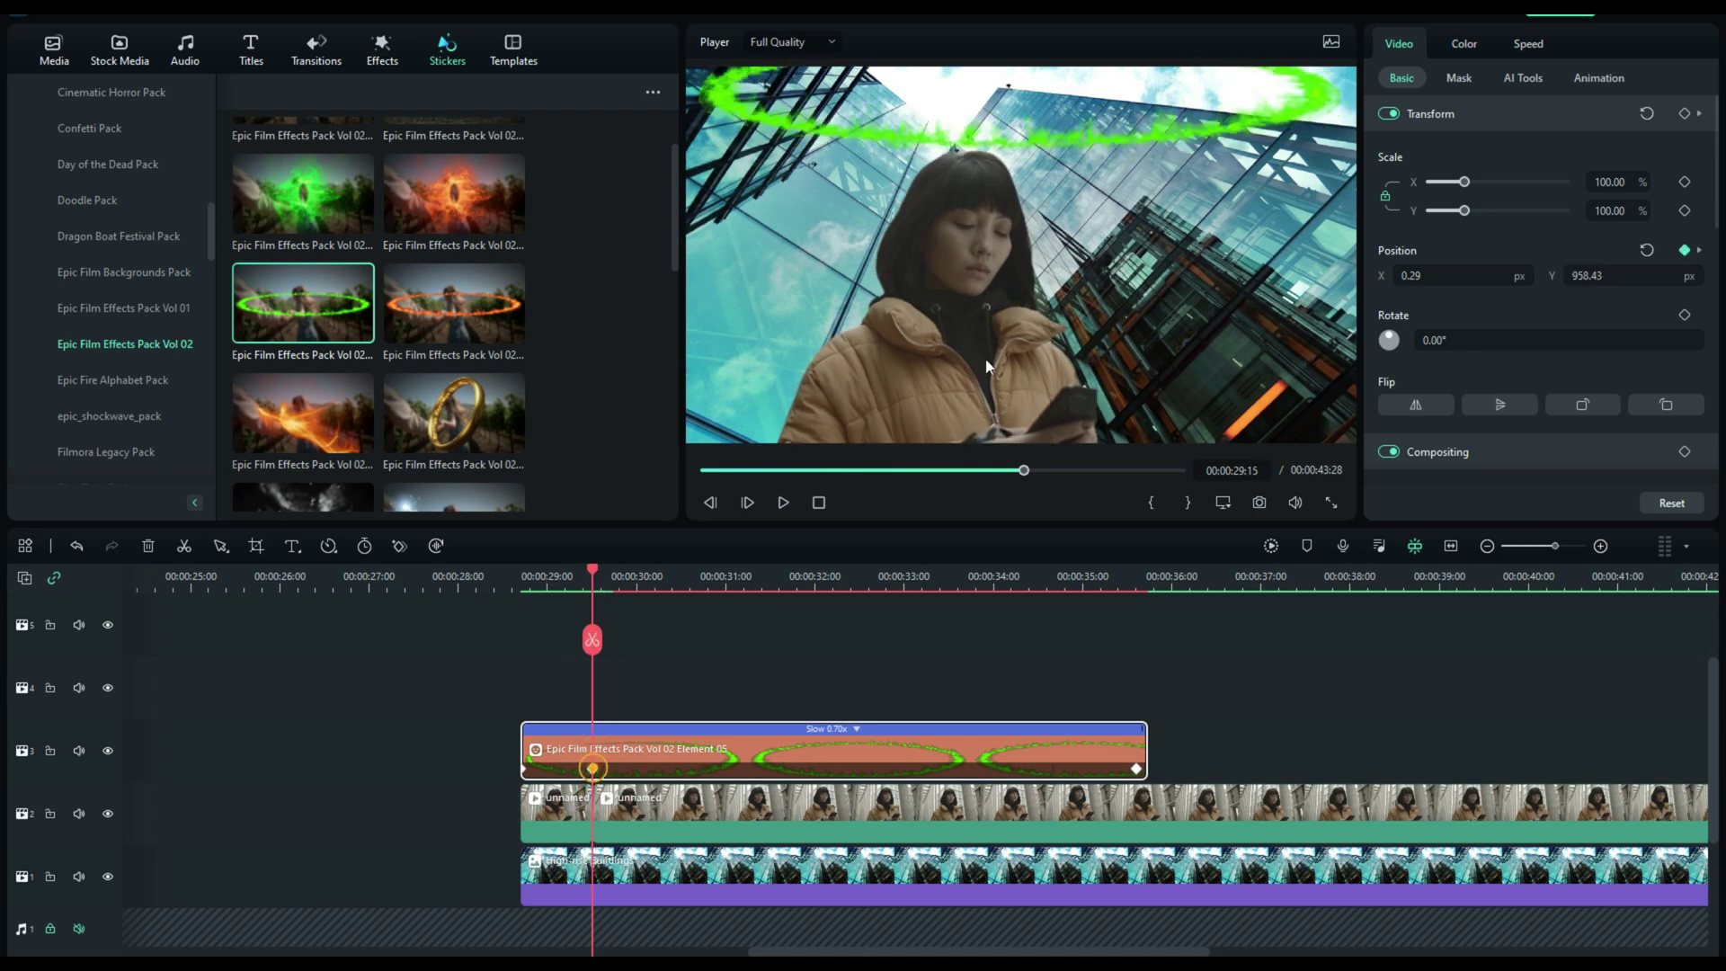
left_click_drag(1027, 139, 1031, 156)
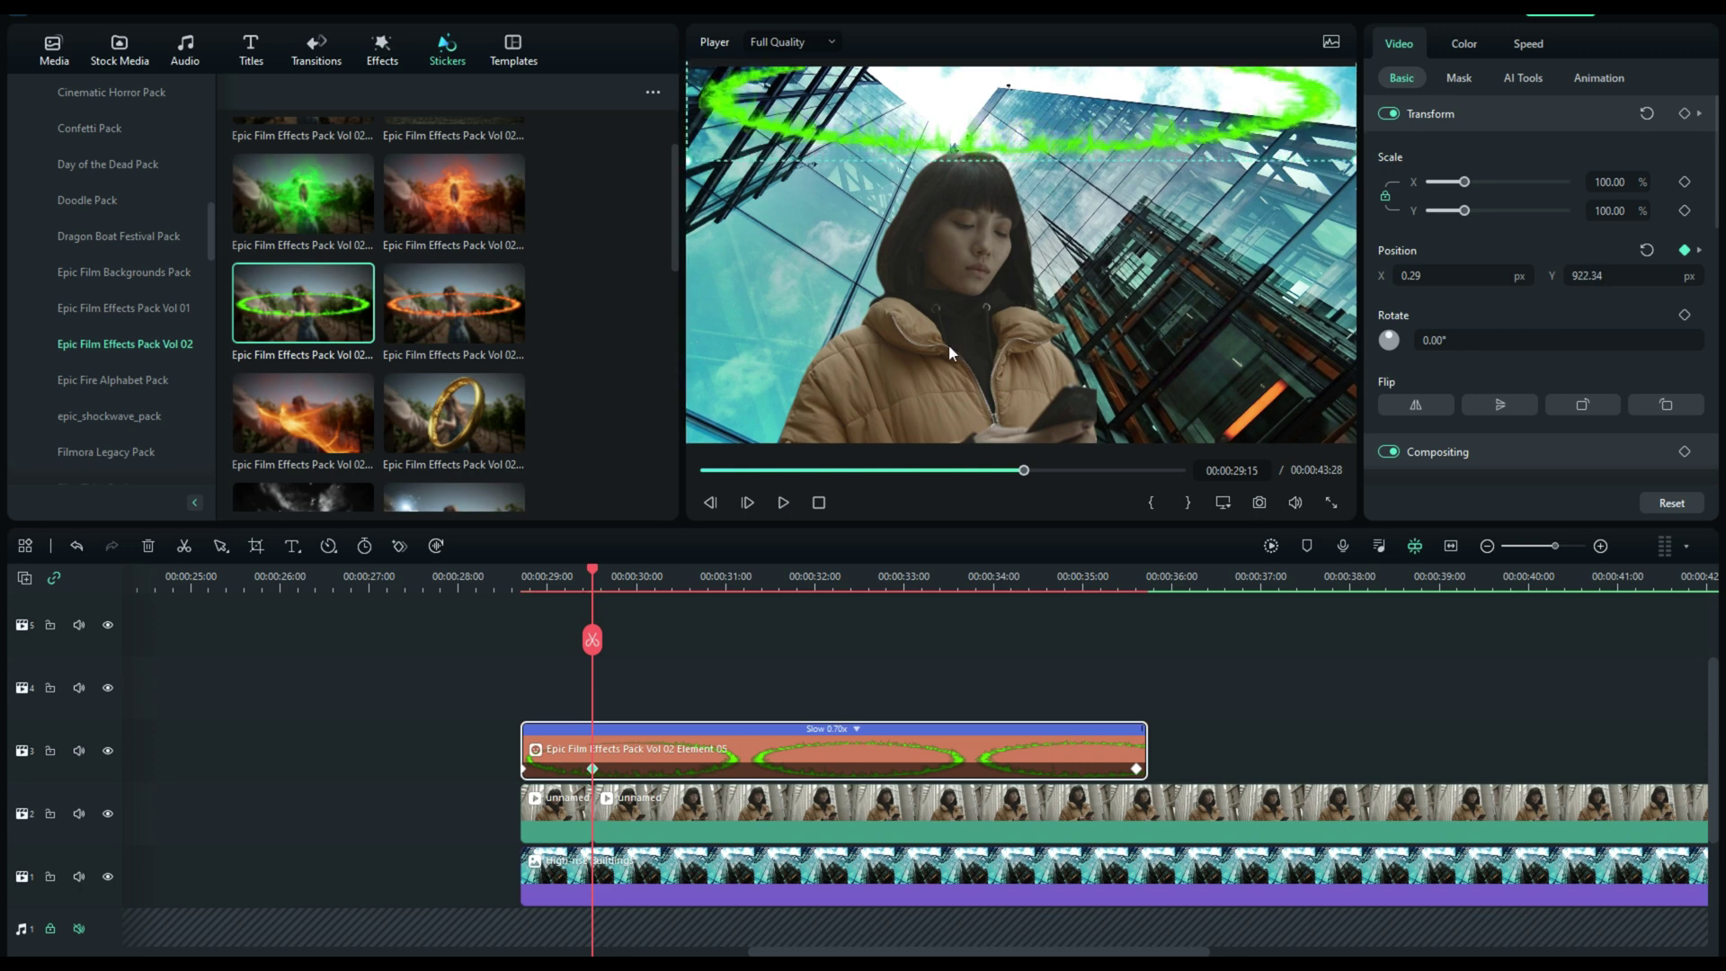
Check the ring against the mask edge at 00:00:31:02 and set the ring clip's uniform speed to 0.80.
left_click_drag(597, 569, 732, 581)
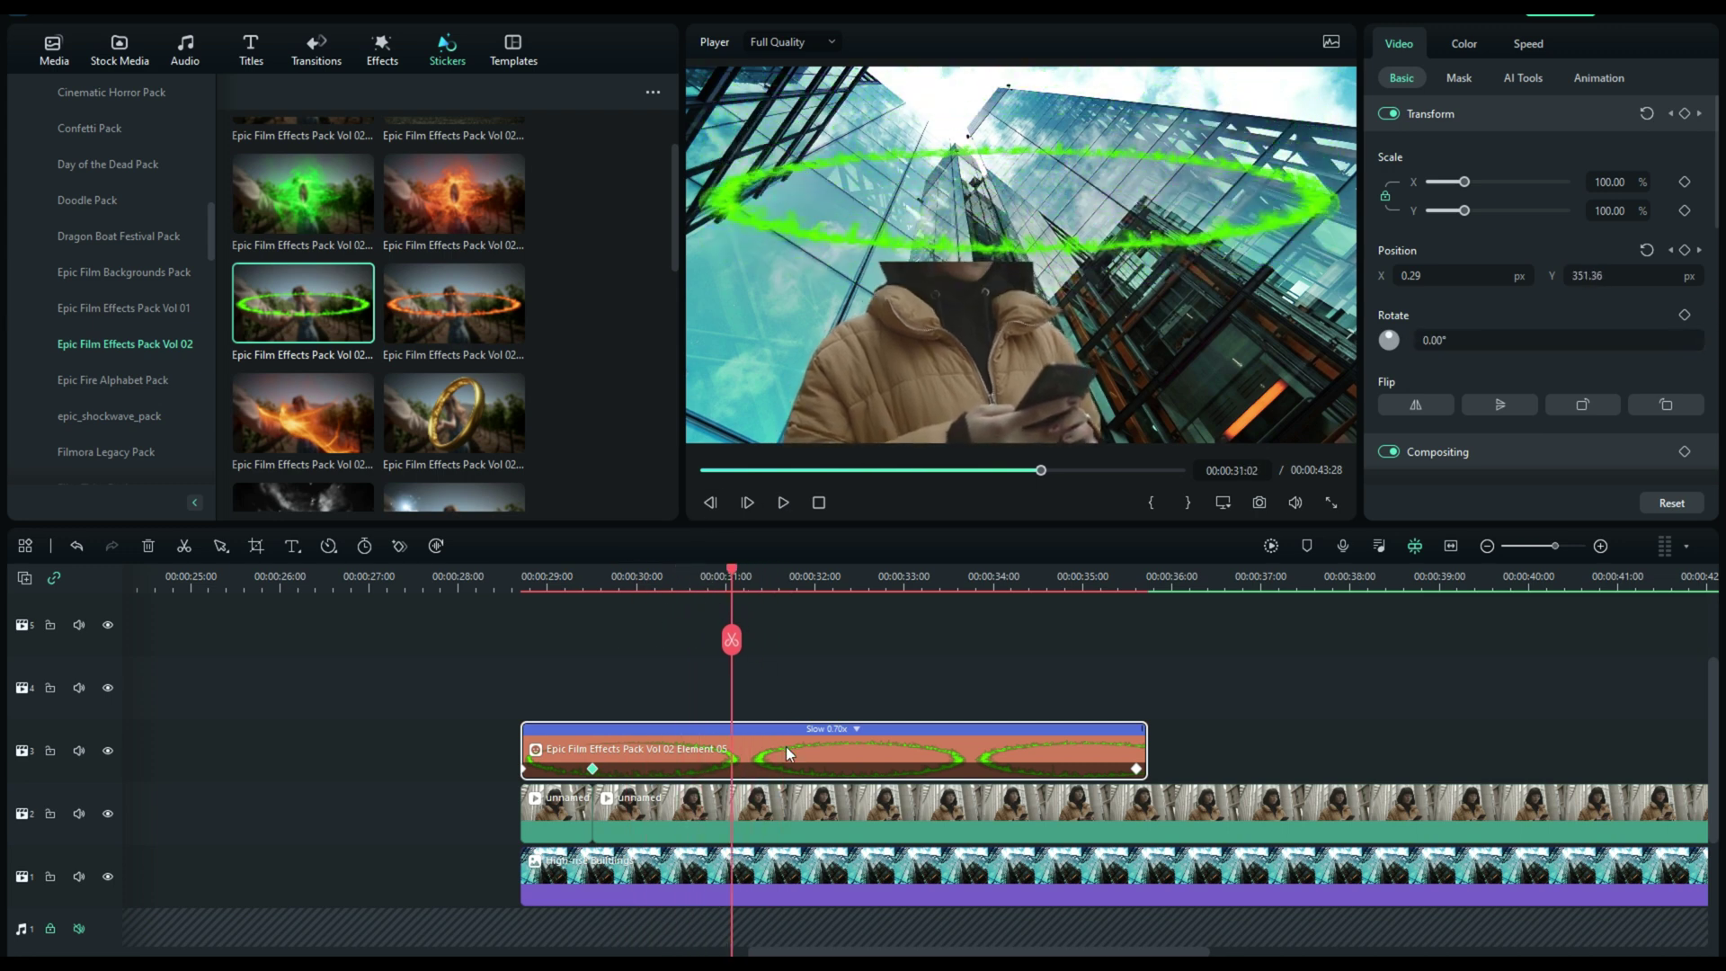
left_click(856, 728)
left_click(865, 741)
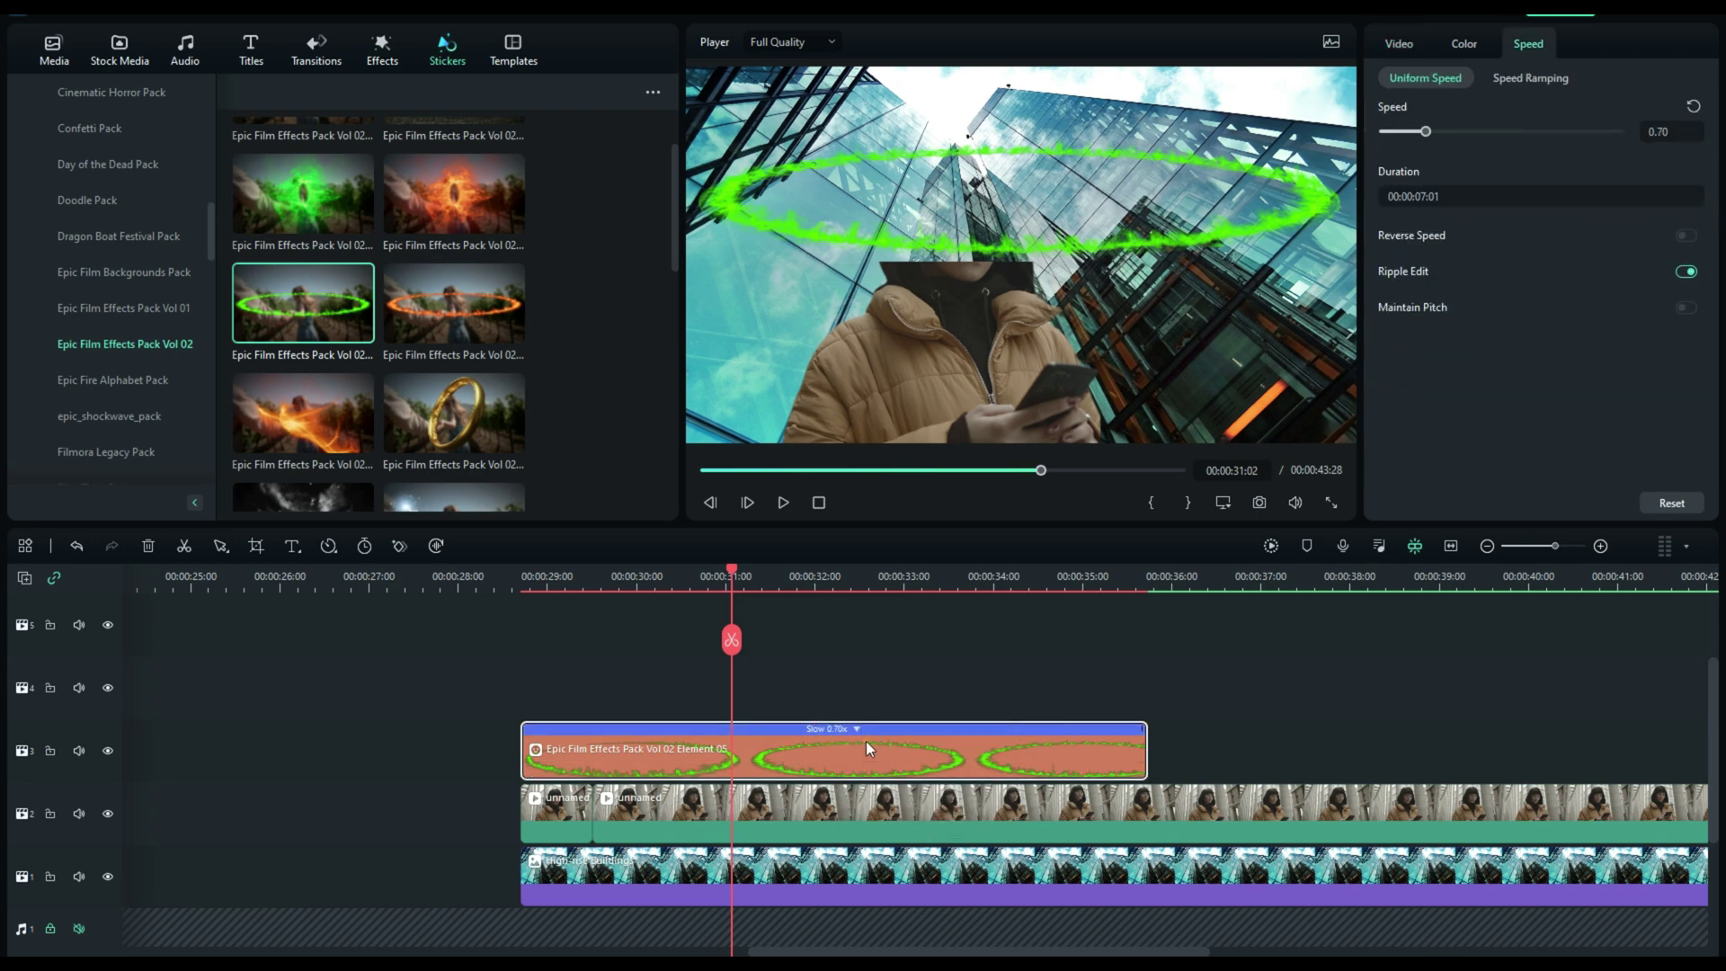
left_click(1674, 132)
type("0.8")
key("Return")
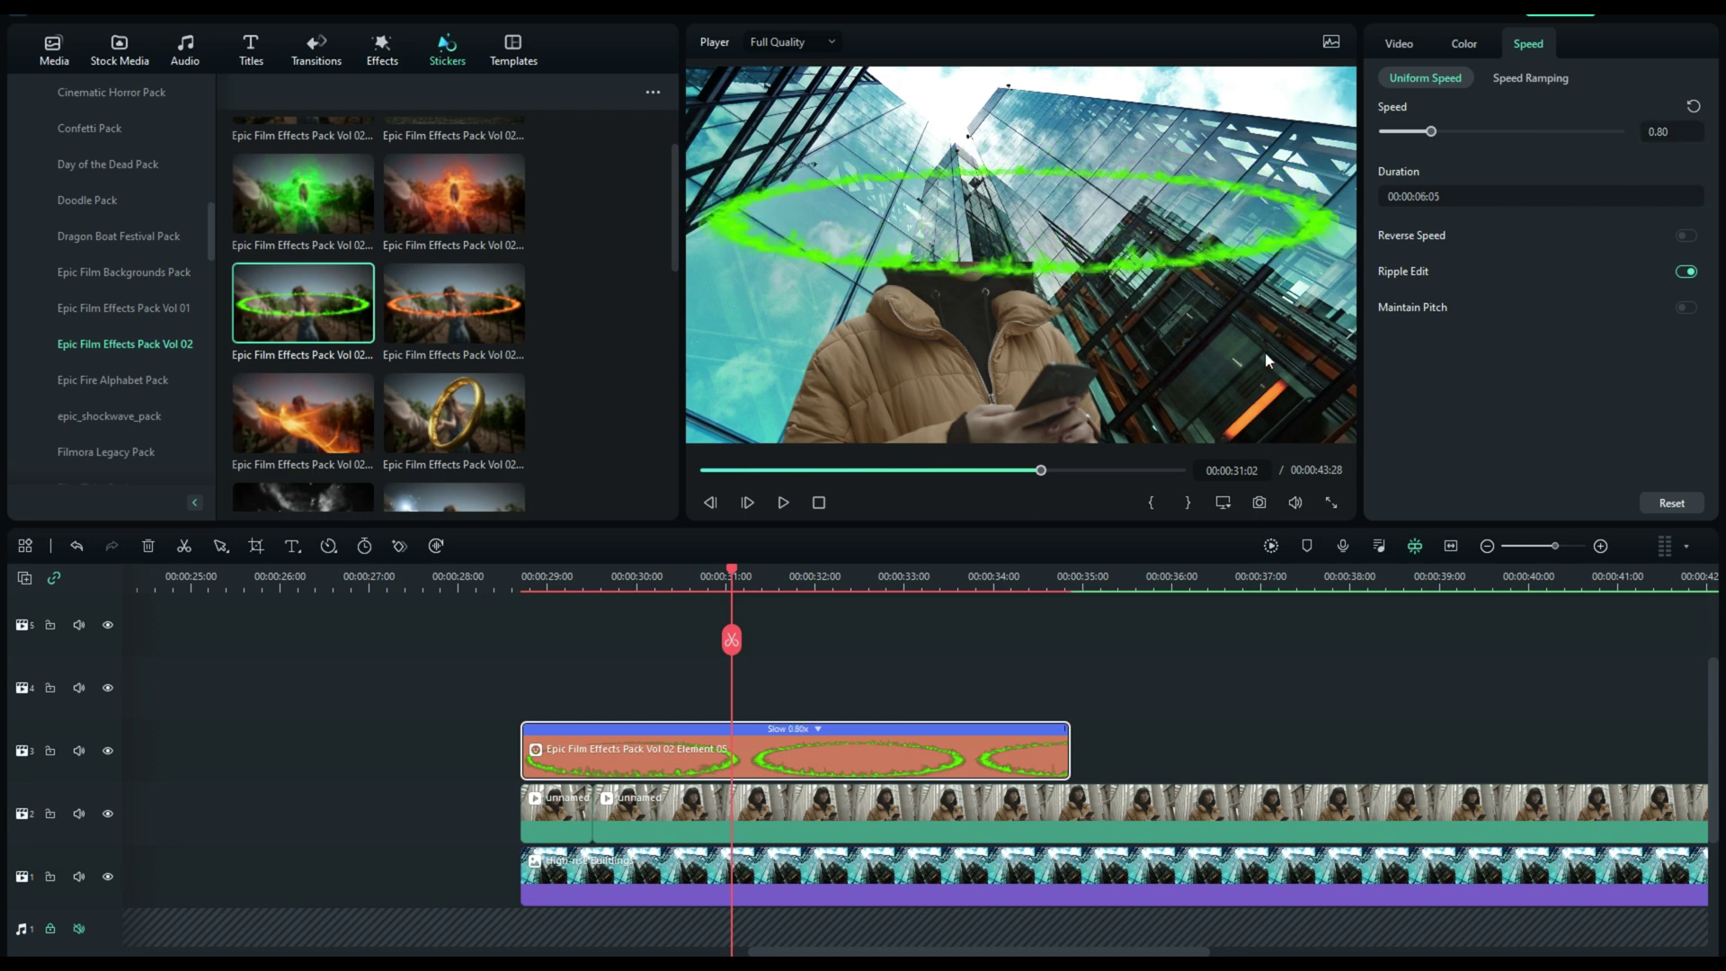
Play back the ring and mask animation from 00:00:31:02 until the woman has vanished.
key("space")
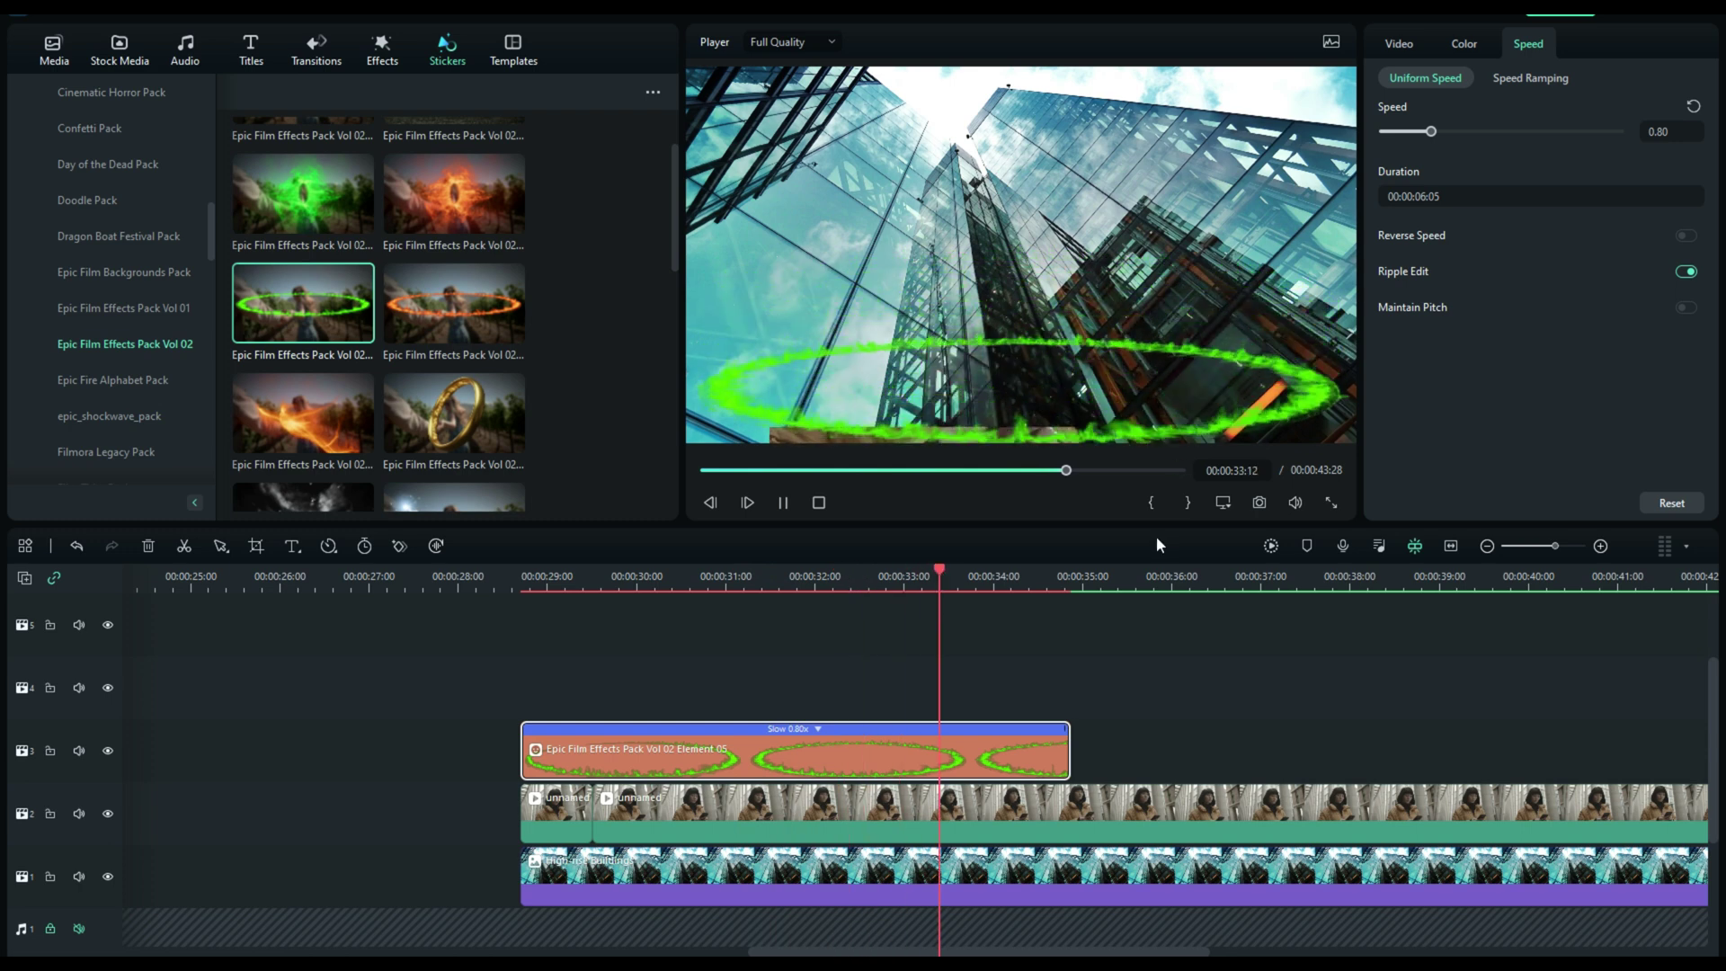
key("space")
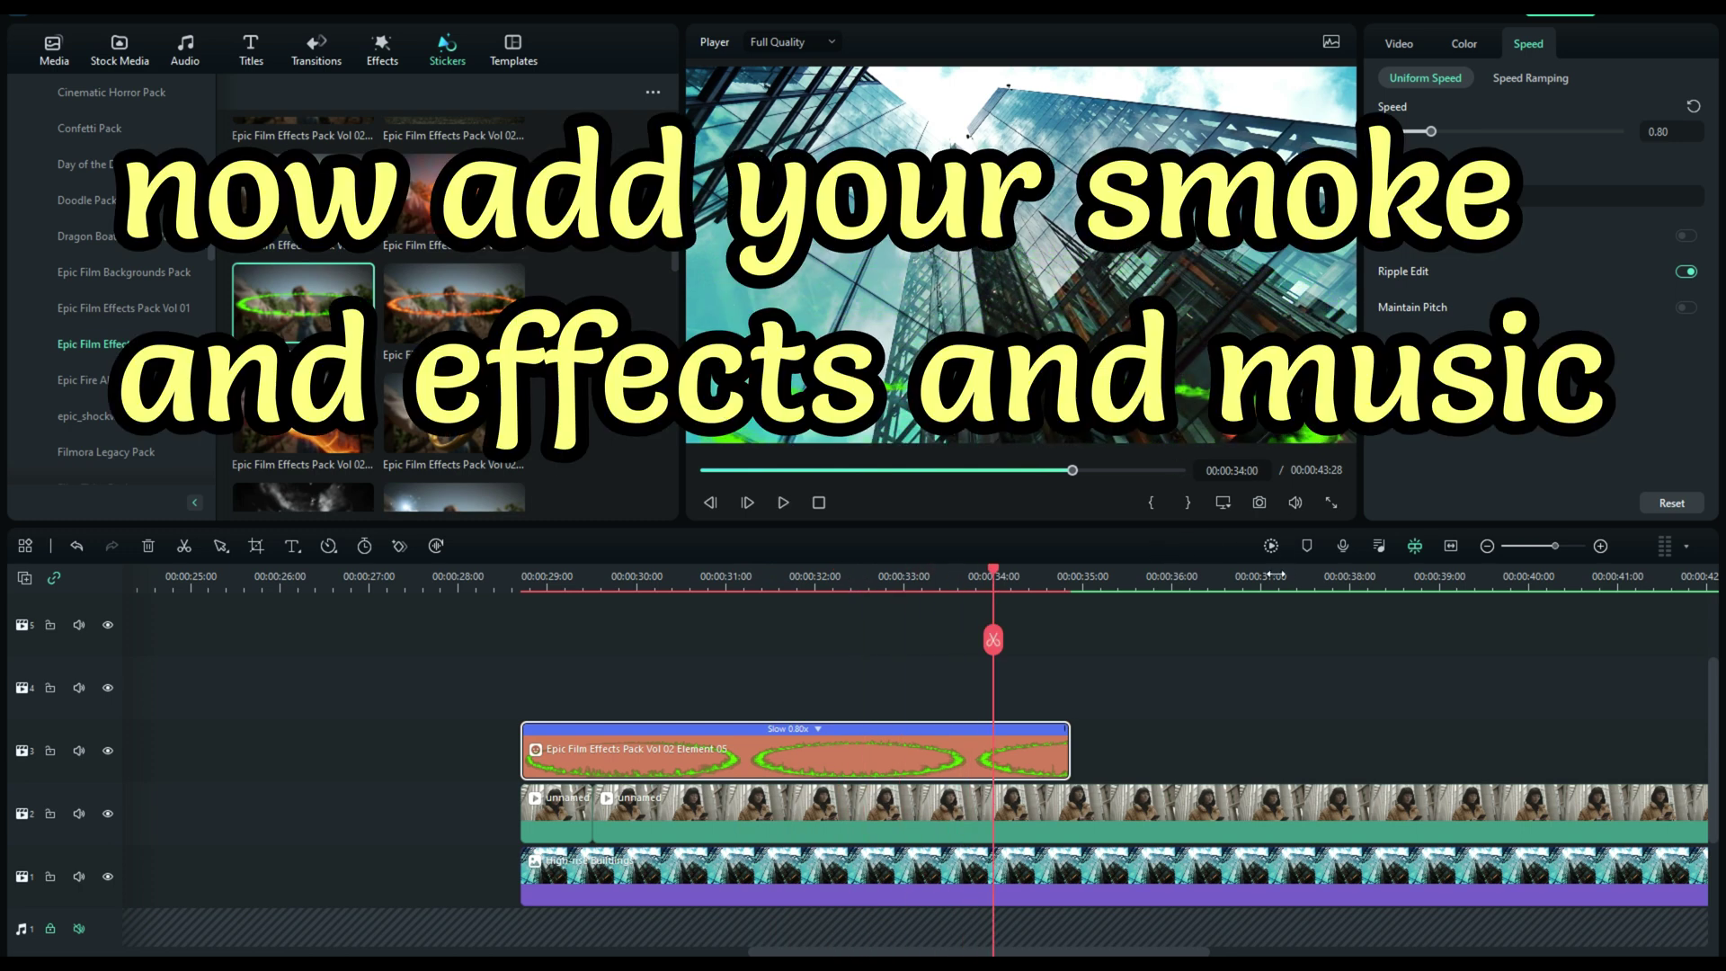
scroll(1271, 580, "down", 3)
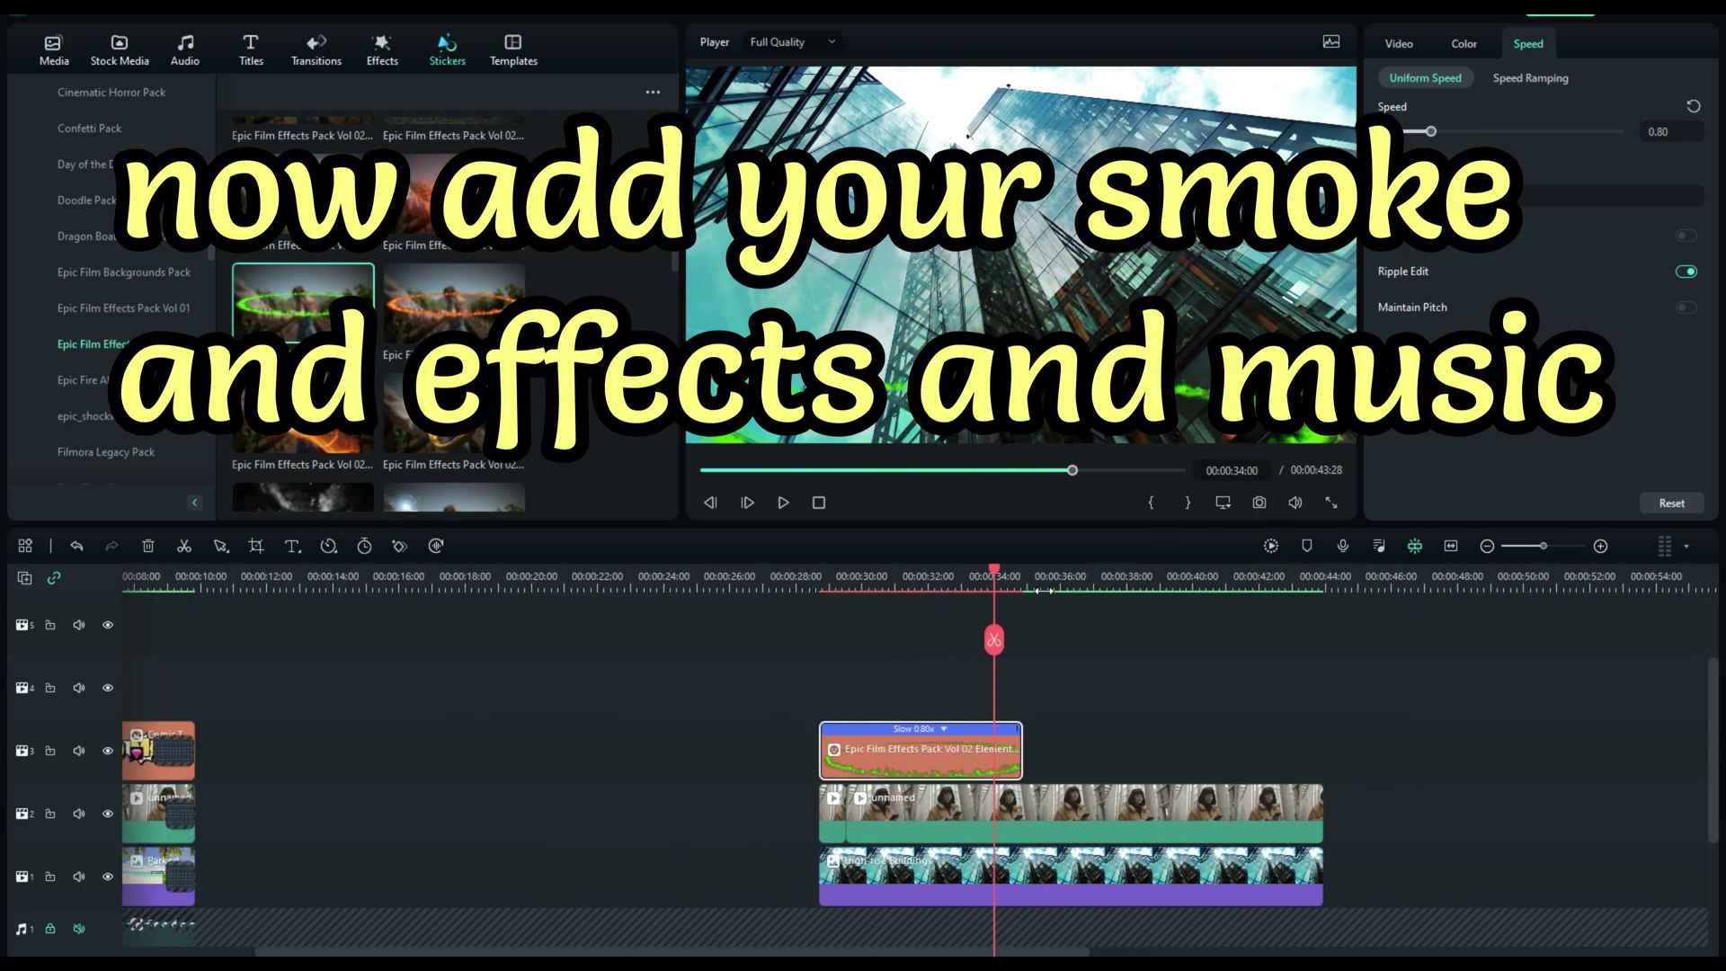